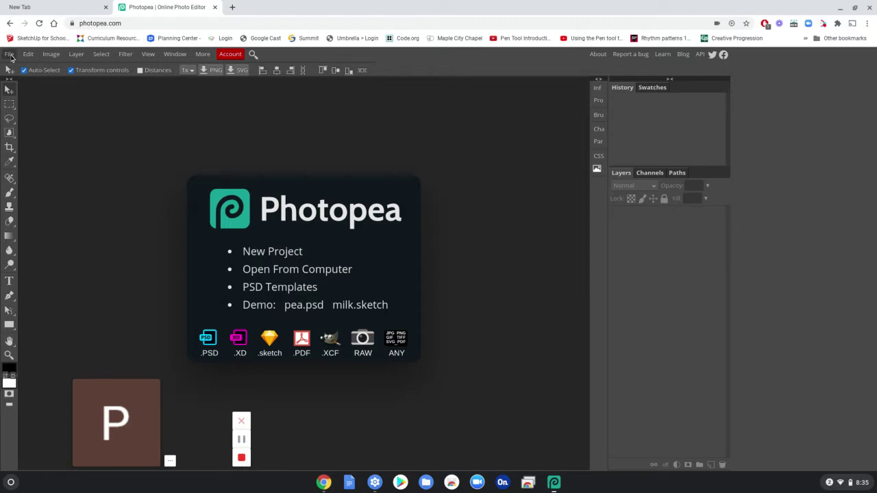
Step: Open the portrait photo Headshots-56.jpg from the Downloads folder
left_click(10, 55)
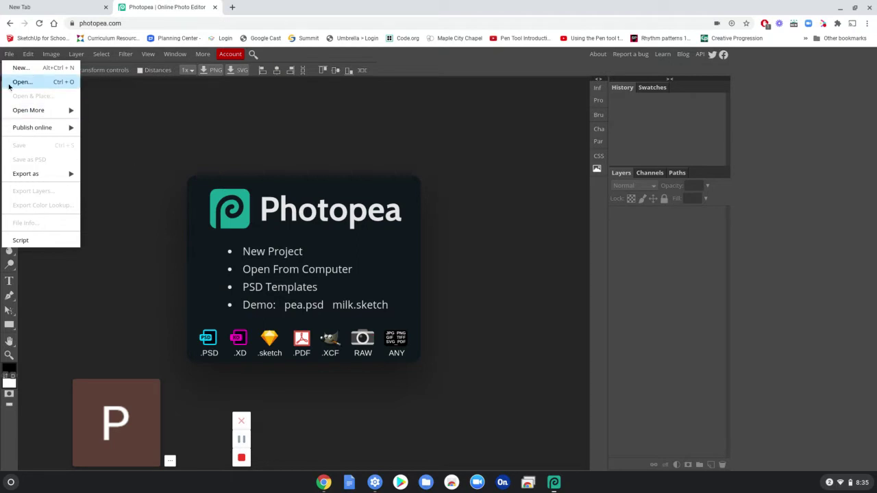
left_click(36, 82)
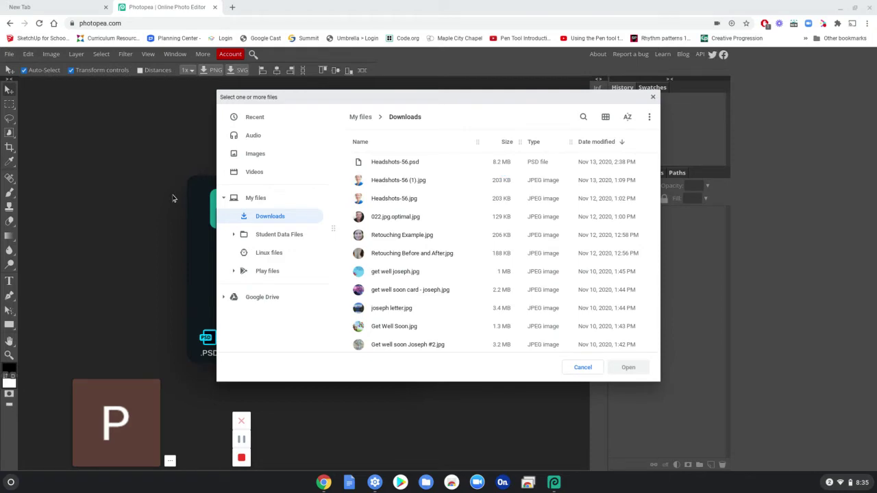
double_click(391, 202)
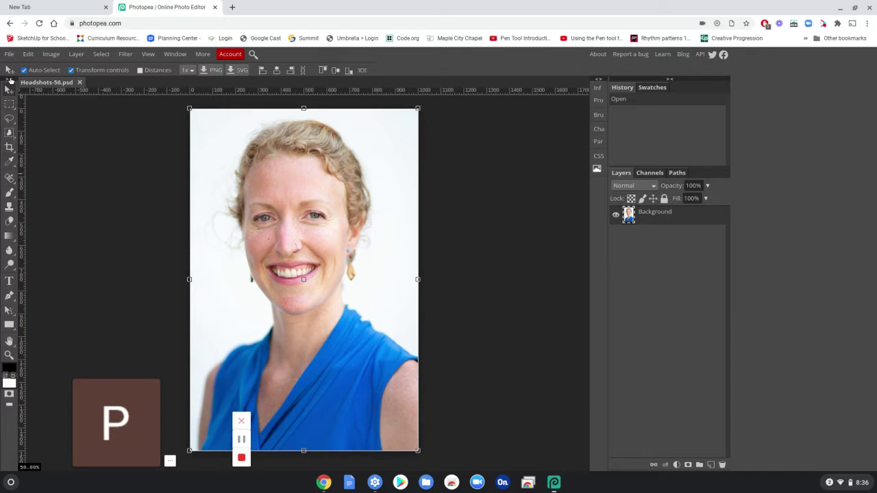
Step: Choose the Spot Healing Brush Tool from the group of healing tools
left_click(9, 180)
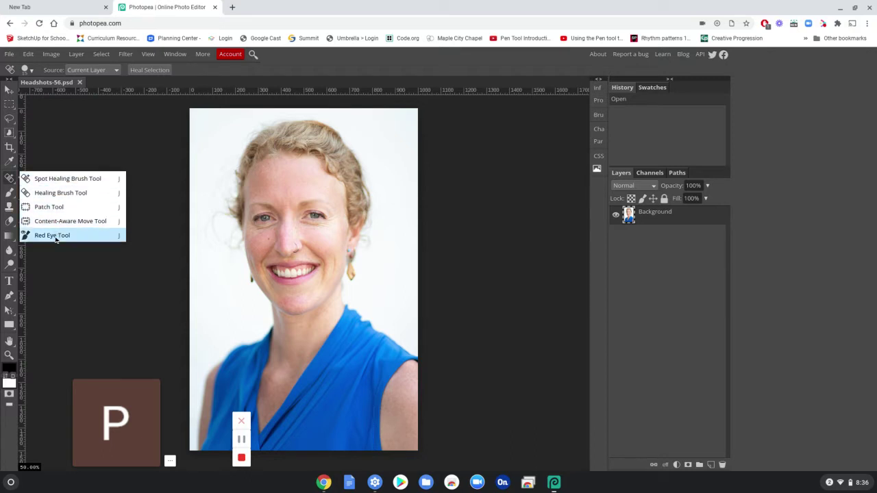
left_click(61, 181)
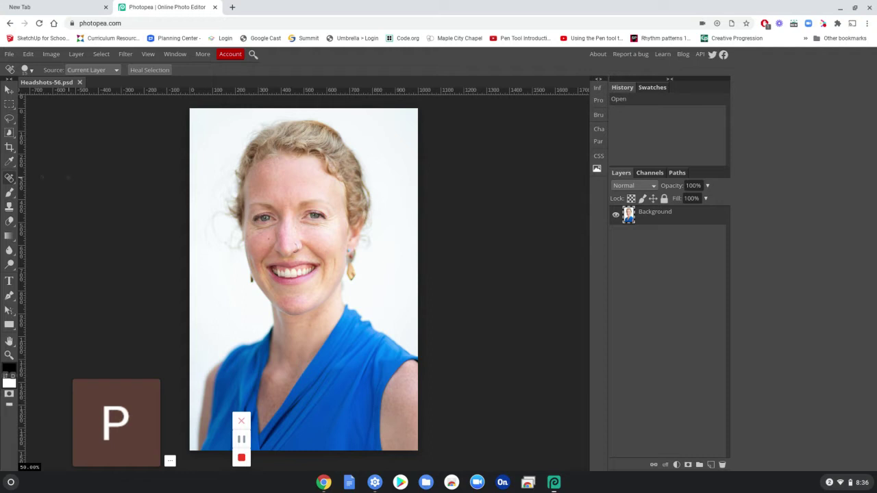
left_click(10, 182)
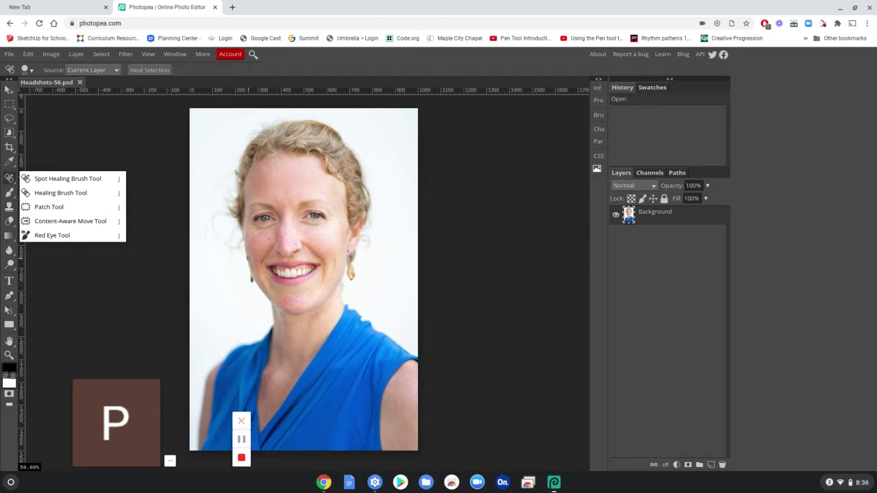
left_click(11, 179)
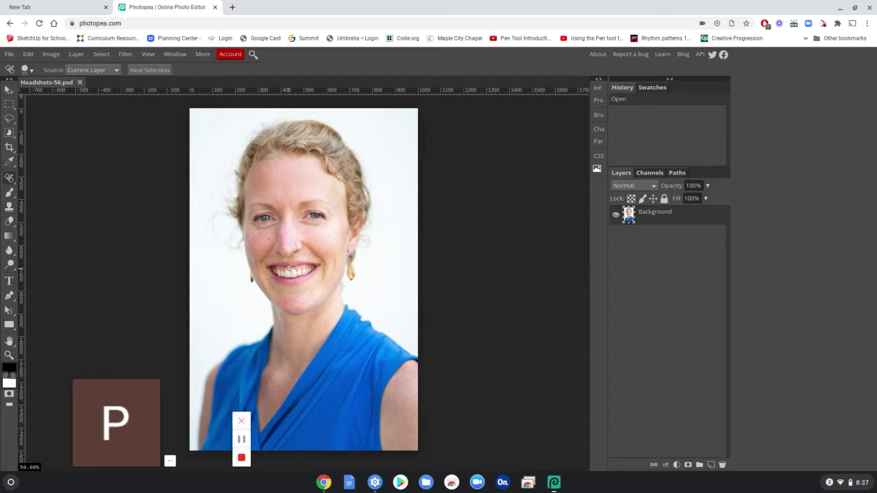
Step: Make the healing brush slightly smaller at 100% hardness, sized just larger than the red spot on the woman's cheek
scroll(303, 248, "up", 2)
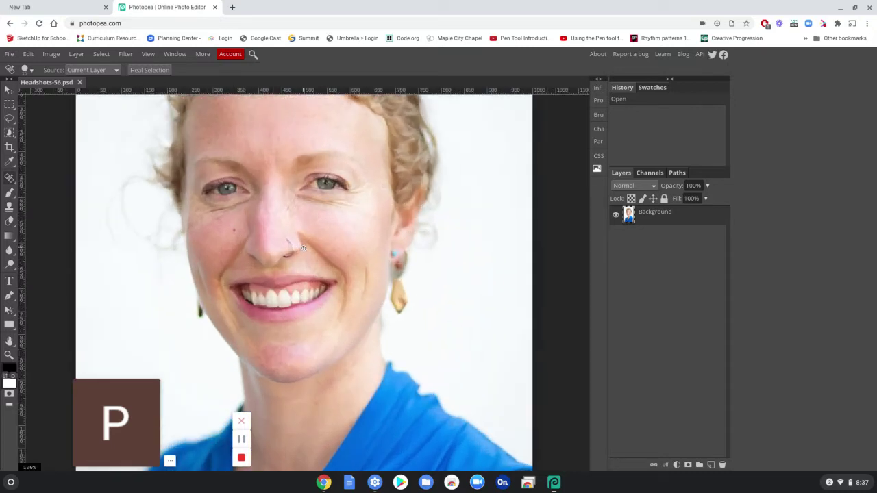
scroll(303, 247, "up", 2)
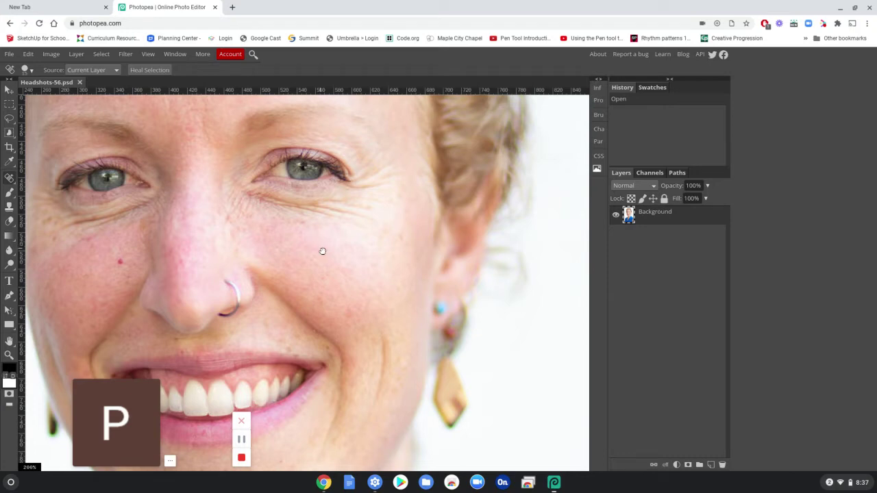
mouse_move(323, 252)
left_mouse_down()
mouse_move(372, 239)
mouse_move(424, 253)
mouse_move(315, 242)
mouse_move(279, 283)
mouse_move(486, 303)
mouse_move(327, 284)
mouse_move(338, 303)
mouse_move(364, 290)
left_mouse_up()
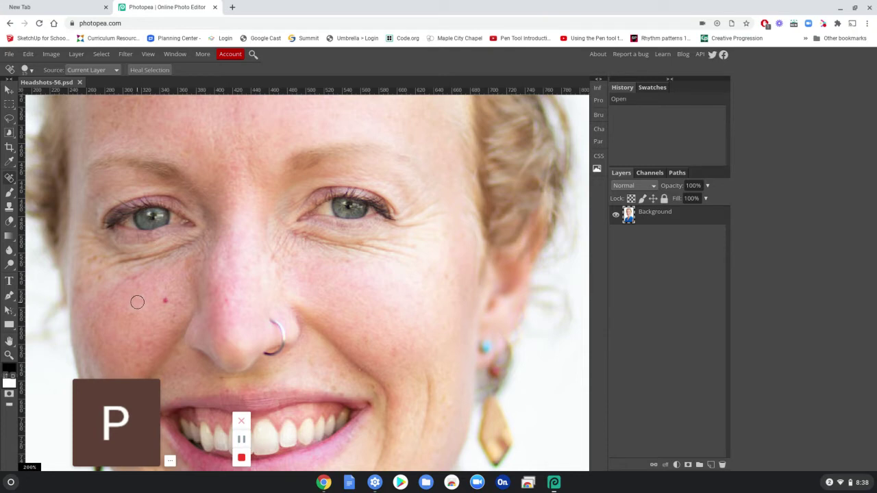
left_click(30, 70)
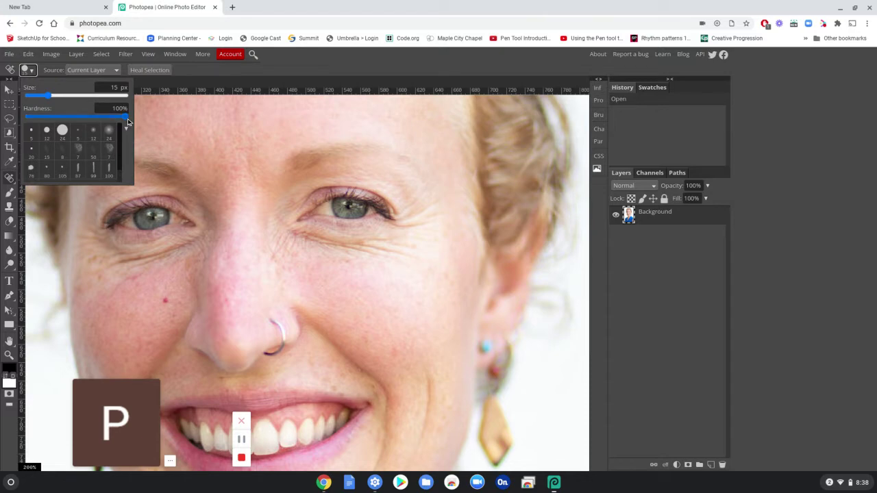
mouse_move(127, 119)
left_mouse_down()
mouse_move(94, 121)
mouse_move(127, 122)
left_mouse_up()
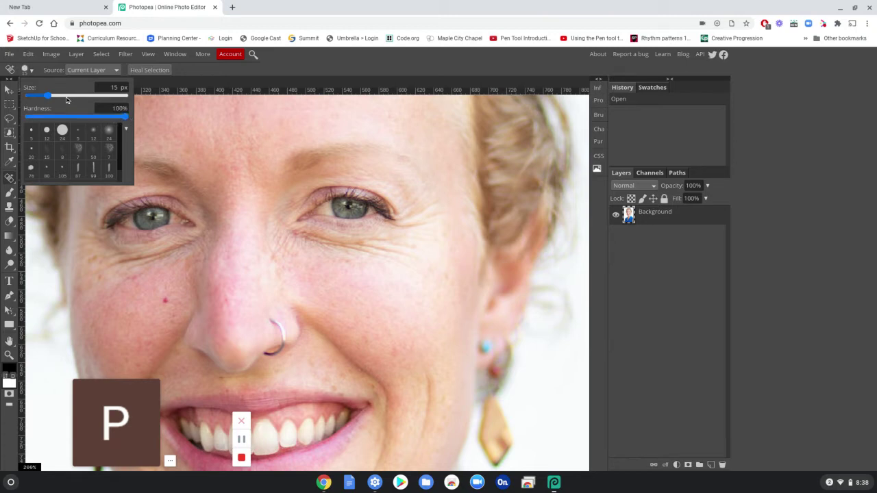
left_click(33, 73)
left_click(33, 73)
left_click_drag(49, 99, 45, 100)
Step: Heal the red spot on the cheek and the small blemishes between the nose ring and the corner of the mouth
left_click(166, 300)
left_click(166, 300)
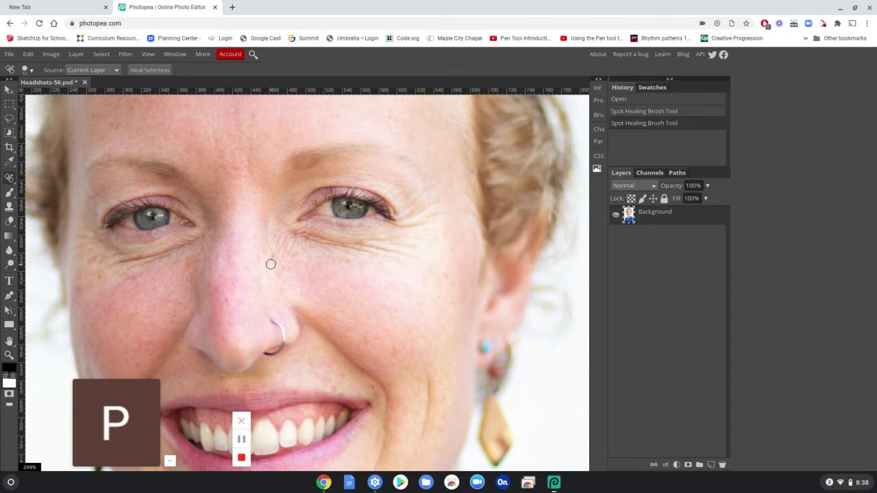
left_click(336, 387)
left_click(324, 379)
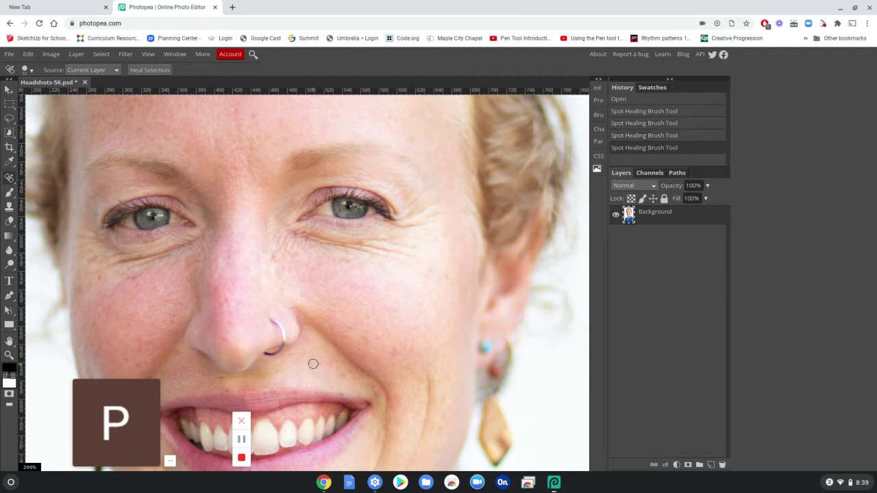
left_click(313, 364)
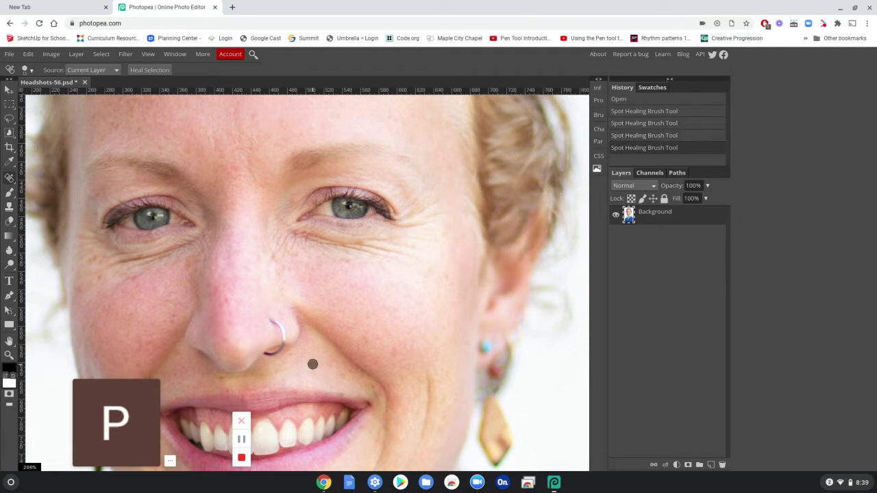
left_click(374, 385)
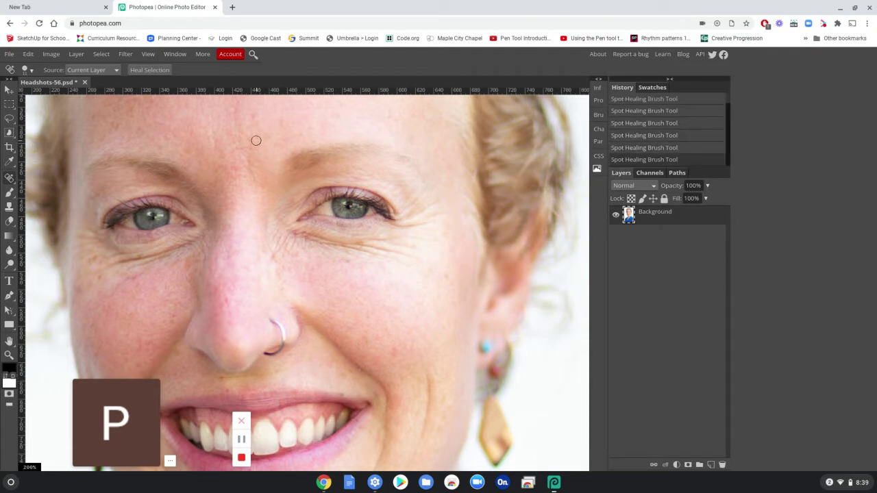
Step: Heal the small blemishes on the forehead below the hairline with the Spot Healing Brush
left_click_drag(257, 144, 302, 333)
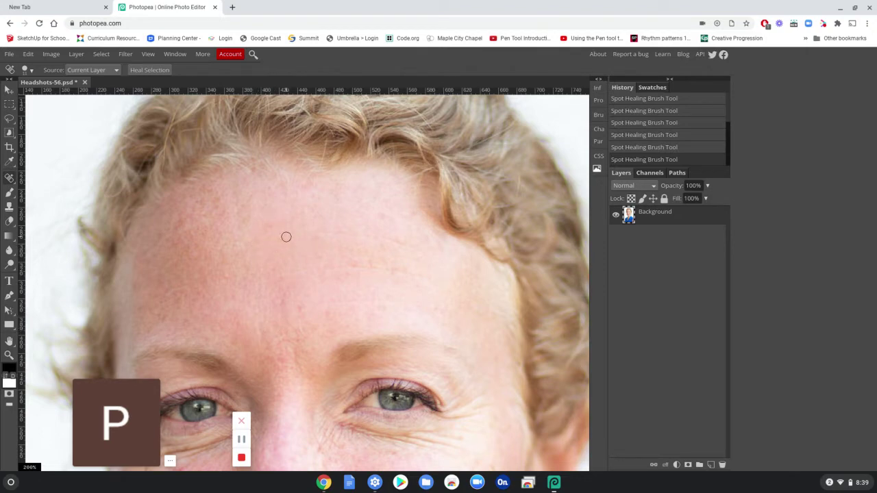
left_click(216, 206)
Step: Heal a spot on the lower cheek on the nose-ring side and the freckles below the outer corner of the opposite eye
left_click_drag(277, 305, 279, 198)
left_click_drag(389, 371, 354, 365)
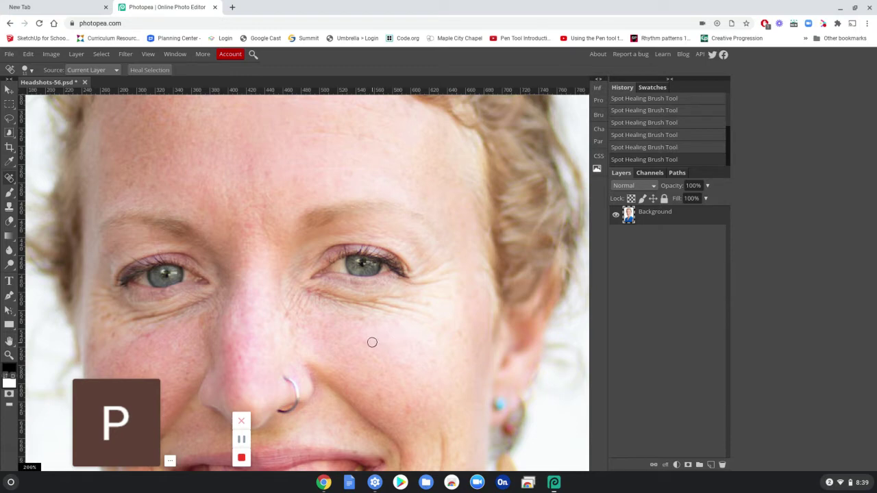
left_click_drag(364, 347, 434, 339)
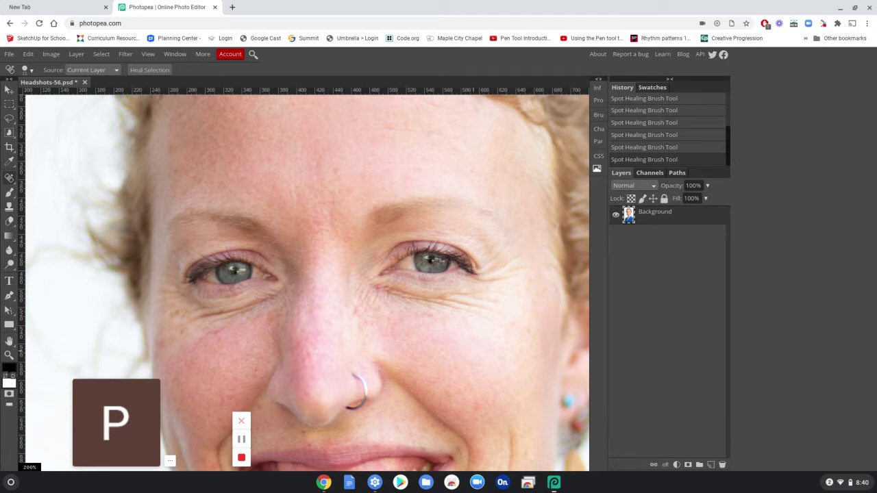
left_click_drag(475, 353, 452, 279)
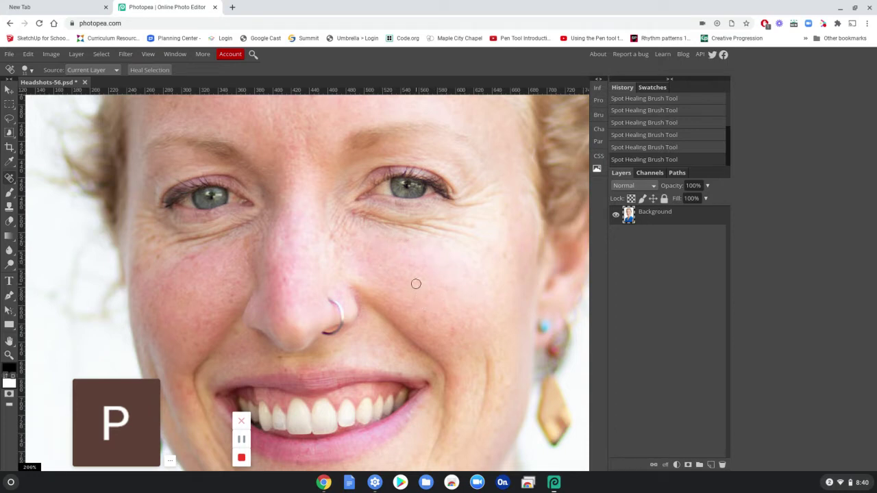
left_click(503, 378)
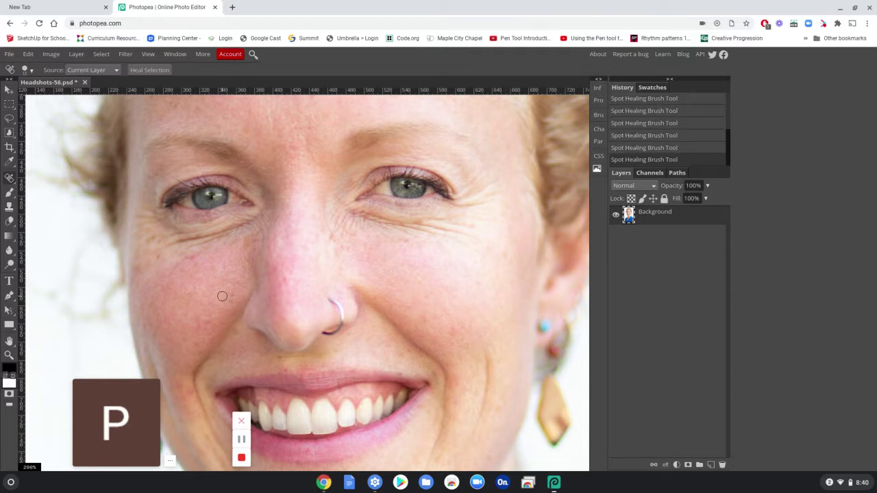
left_click(148, 238)
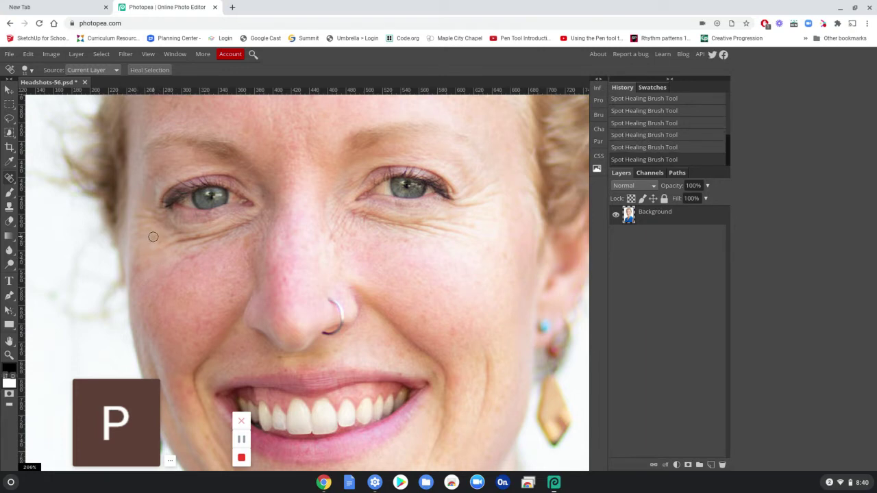
left_click(155, 236)
left_click(159, 241)
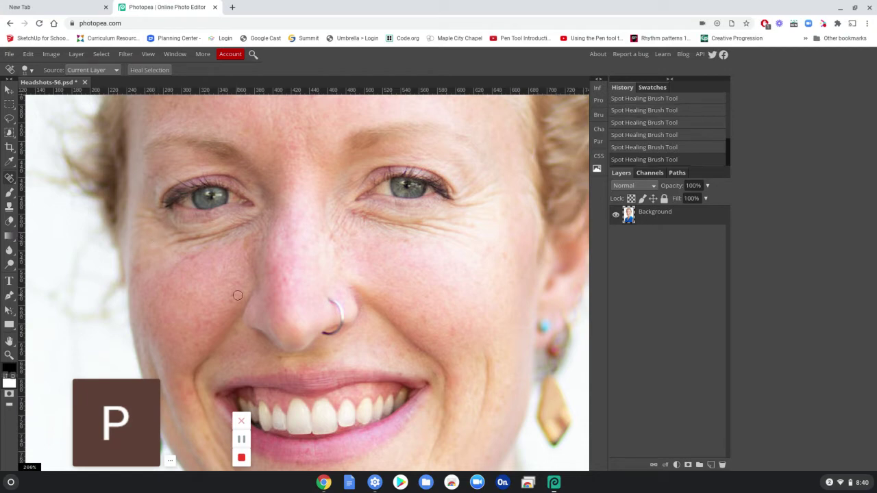
Step: Heal the spots above the eyebrow, beside the eye and across the cheek on the nose-ring side of the face
left_click(470, 116)
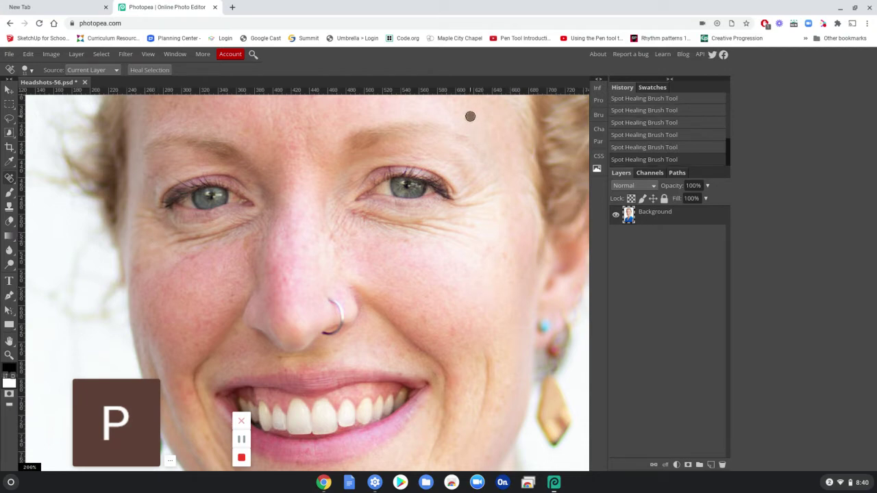
left_click(505, 254)
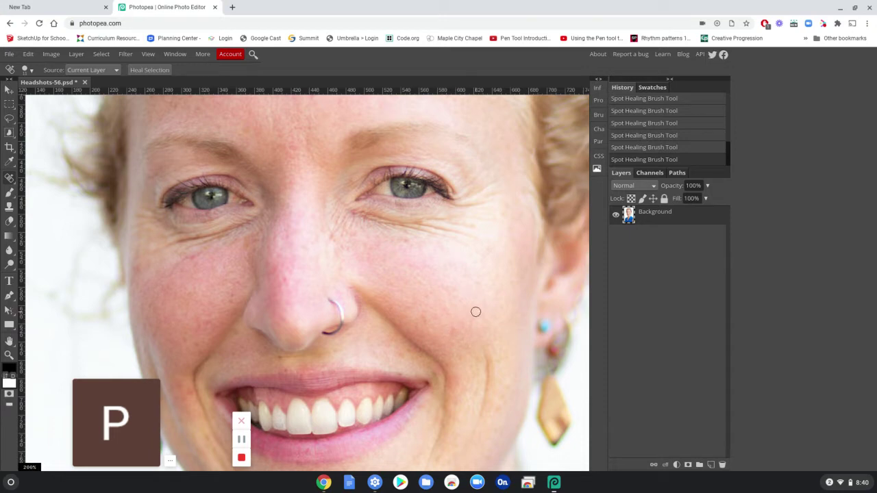
left_click_drag(513, 227, 507, 204)
left_click(422, 317)
left_click(424, 311)
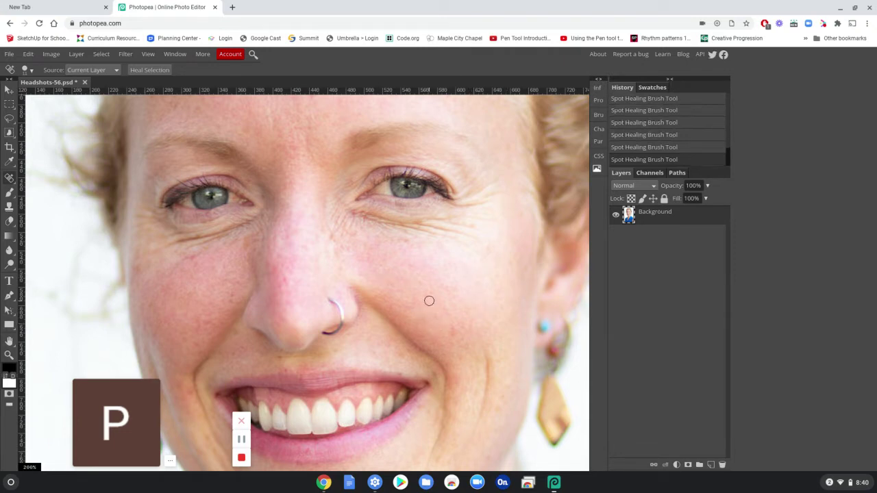
left_click(428, 296)
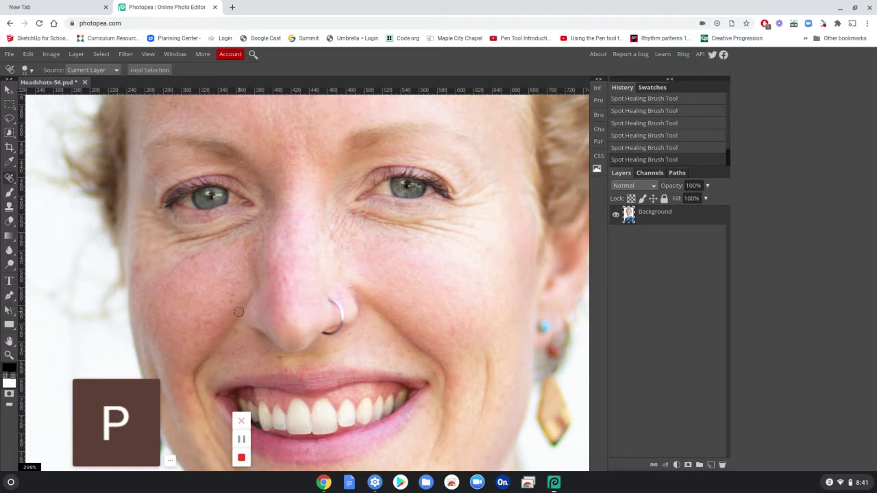
Step: Heal the remaining small spots on the cheek opposite the nose ring
left_click(228, 300)
left_click(232, 295)
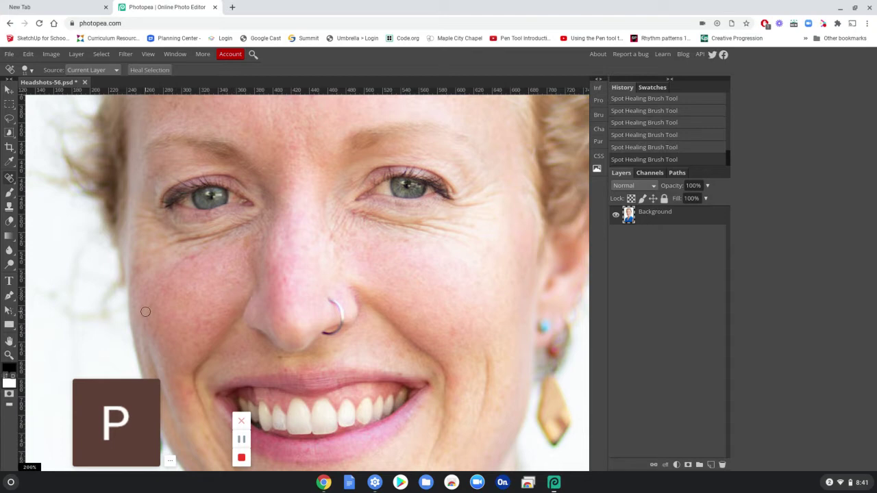
left_click(187, 293)
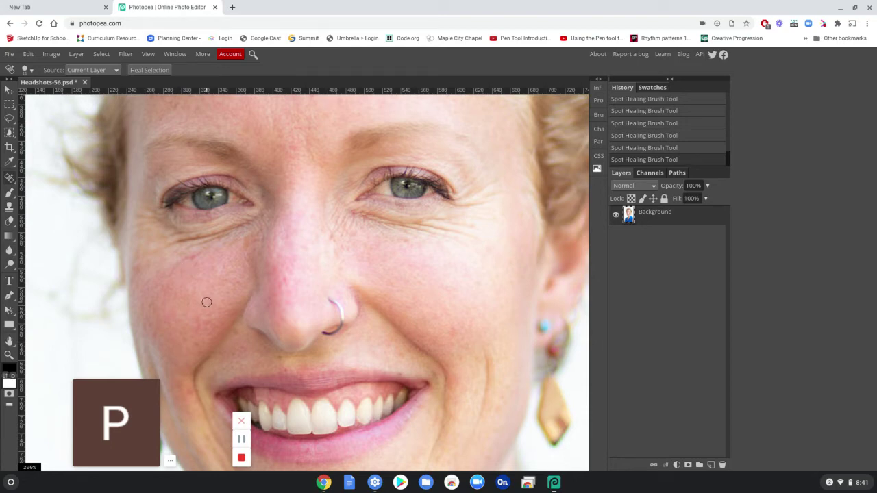
Step: Duplicate the Background layer and make Background copy the active layer
right_click(653, 219)
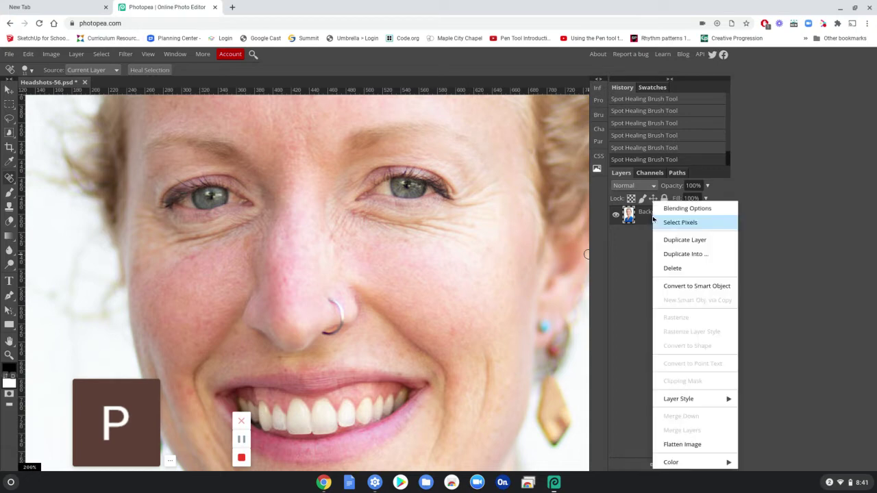
left_click(684, 241)
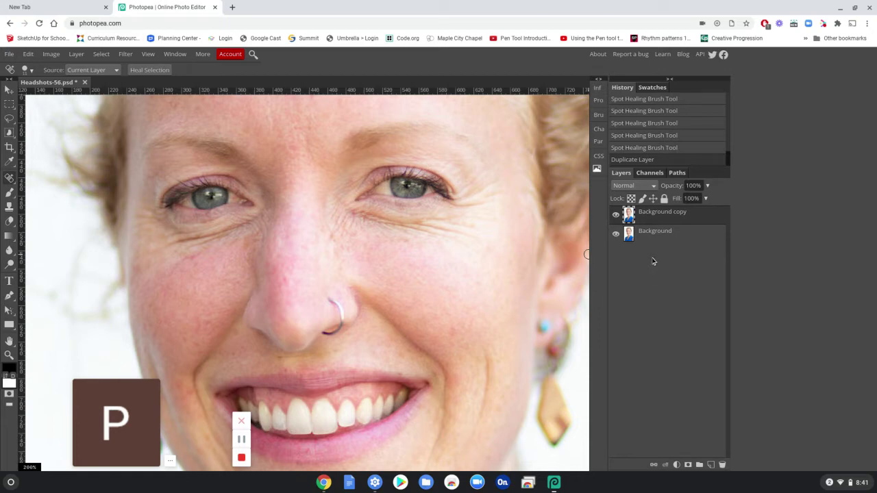
left_click(660, 240)
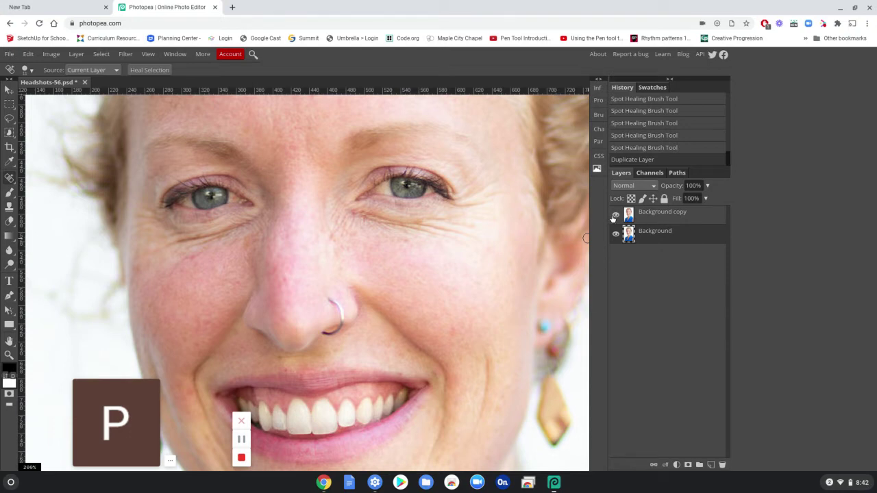
left_click(659, 218)
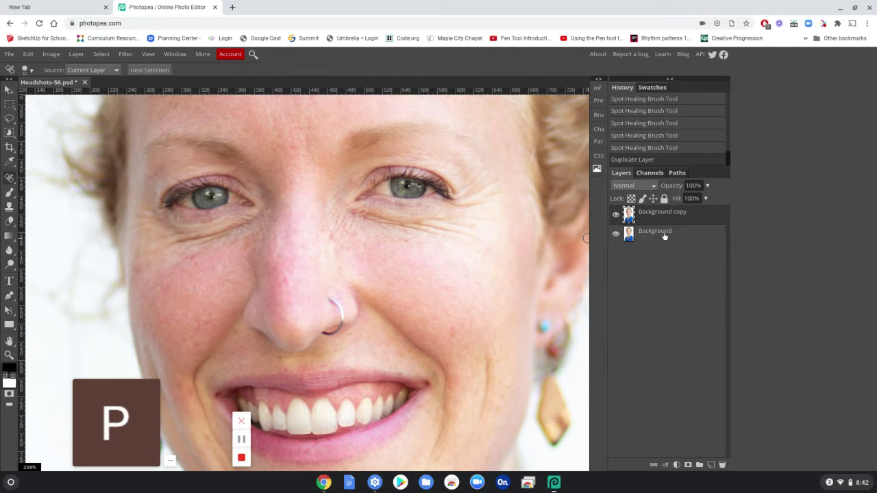
left_click(659, 236)
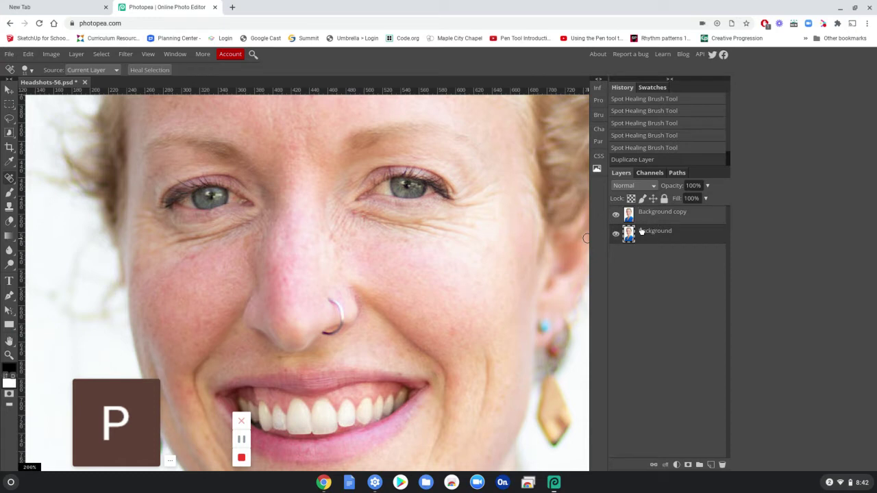
left_click(651, 218)
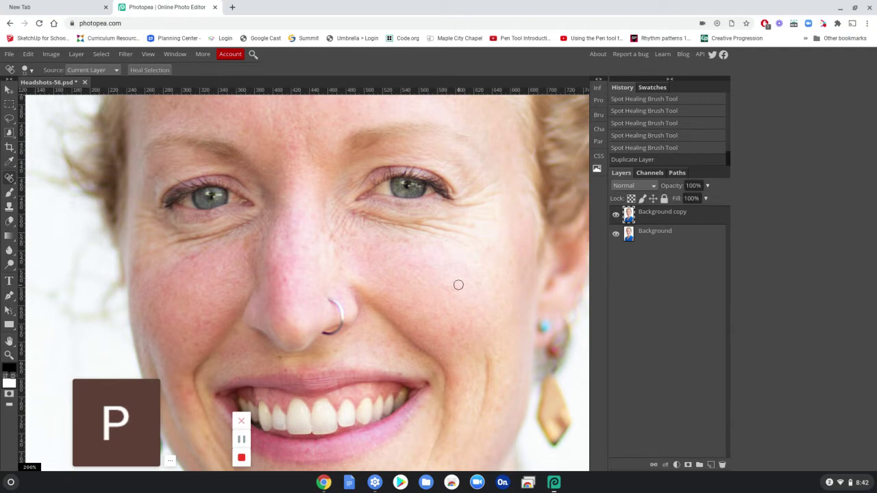
Step: Add a new empty layer above Background copy
left_click(74, 59)
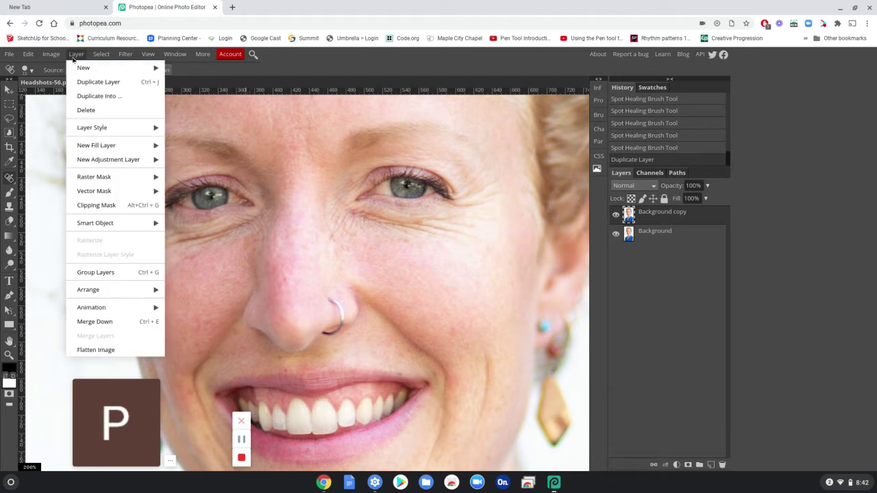
mouse_move(82, 68)
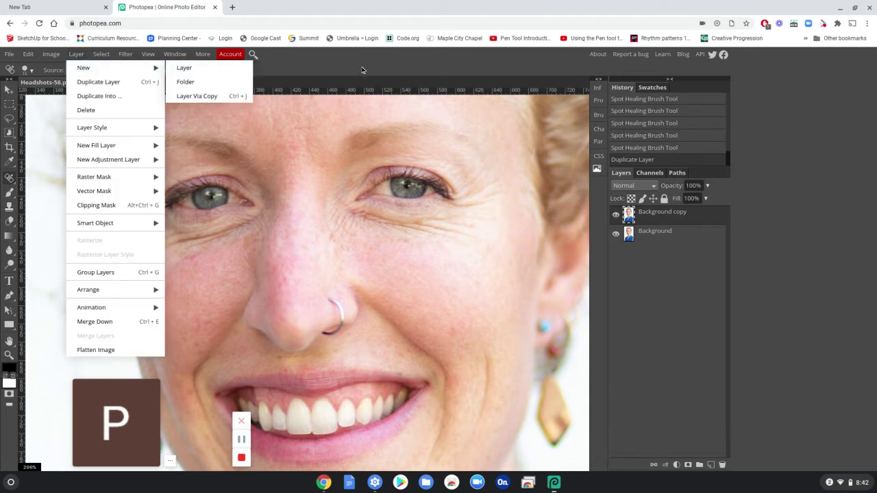
left_click(659, 363)
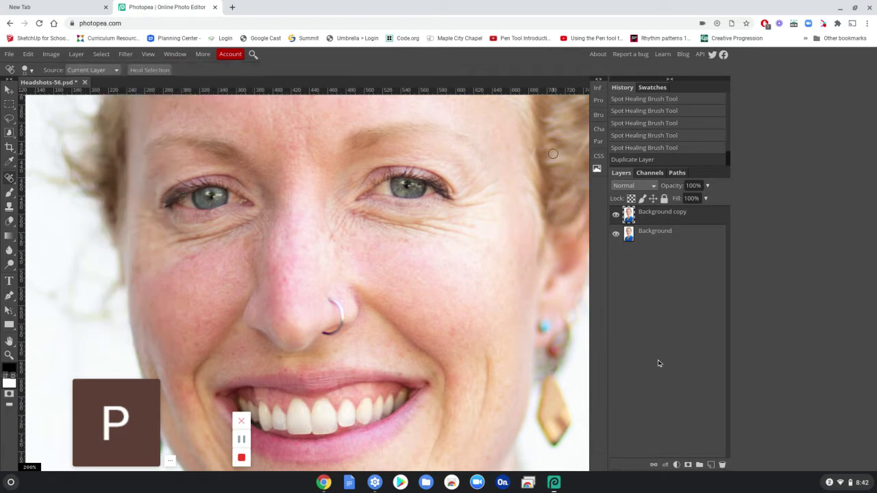
left_click(712, 466)
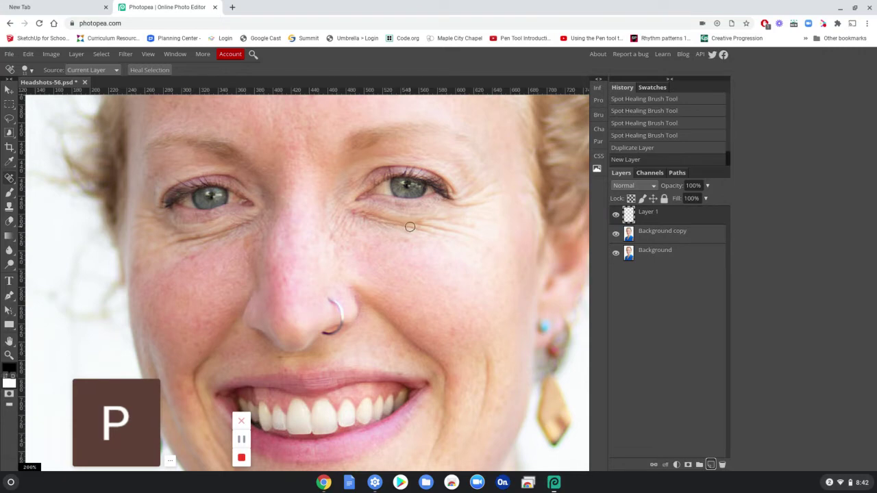
Step: Try to heal the wrinkles beneath the eye on the nose-ring side on the empty layer, sampling from the current layer only
mouse_move(430, 227)
left_mouse_down()
mouse_move(474, 238)
mouse_move(432, 226)
mouse_move(482, 241)
left_mouse_up()
mouse_move(429, 236)
left_mouse_down()
mouse_move(496, 243)
mouse_move(476, 239)
left_mouse_up()
left_click(461, 268)
left_click(494, 245)
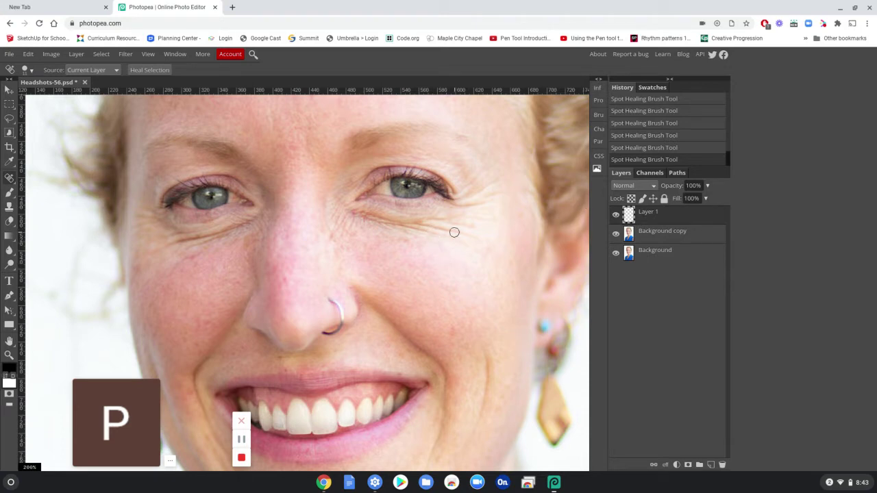
mouse_move(450, 234)
left_mouse_down()
mouse_move(469, 238)
mouse_move(451, 237)
left_mouse_up()
Step: Set the Spot Healing Brush source to Current & Below and heal the wrinkles below and beside the outer eye corner on the nose-ring side
left_click(86, 71)
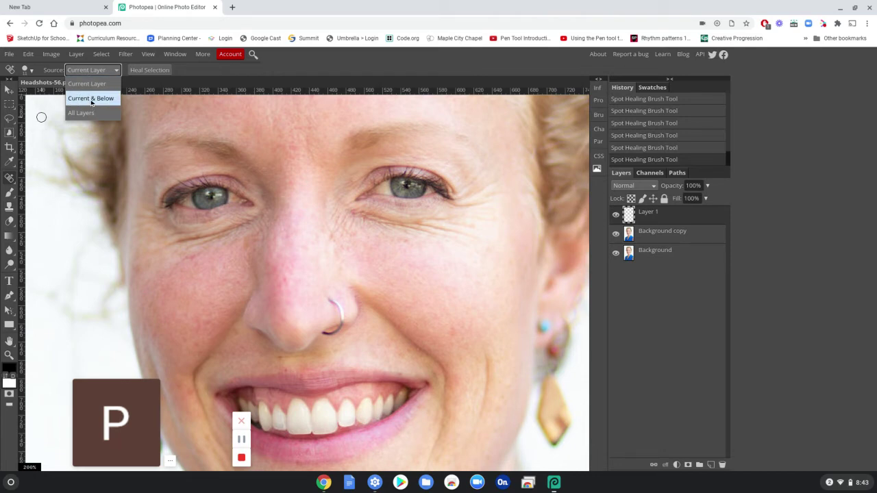
left_click(91, 100)
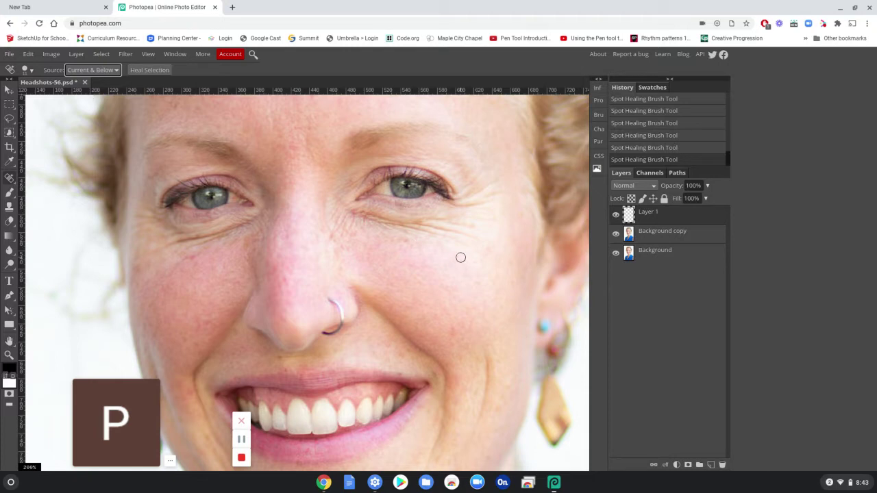
left_click_drag(432, 228, 474, 238)
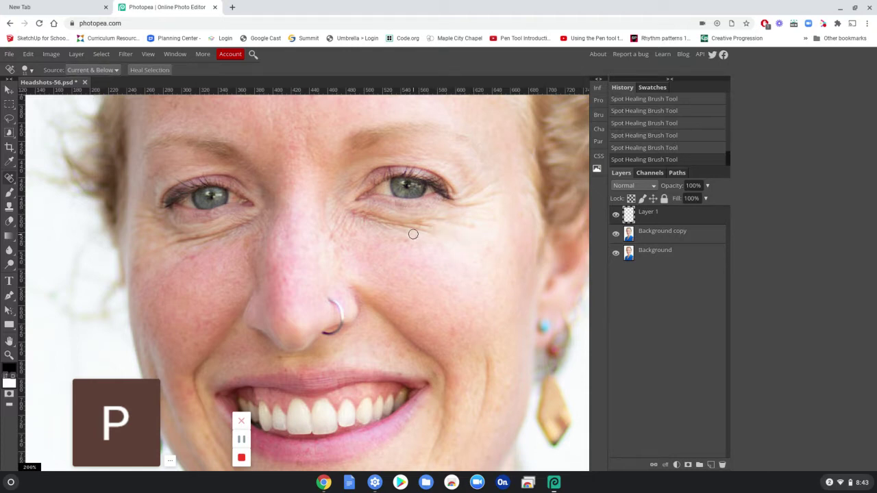
mouse_move(414, 230)
left_mouse_down()
mouse_move(450, 237)
mouse_move(451, 221)
mouse_move(470, 215)
mouse_move(464, 203)
mouse_move(489, 204)
mouse_move(507, 190)
mouse_move(488, 185)
mouse_move(499, 176)
mouse_move(481, 174)
mouse_move(484, 186)
mouse_move(497, 177)
left_mouse_up()
mouse_move(432, 218)
left_mouse_down()
mouse_move(457, 216)
mouse_move(480, 229)
mouse_move(489, 218)
left_mouse_up()
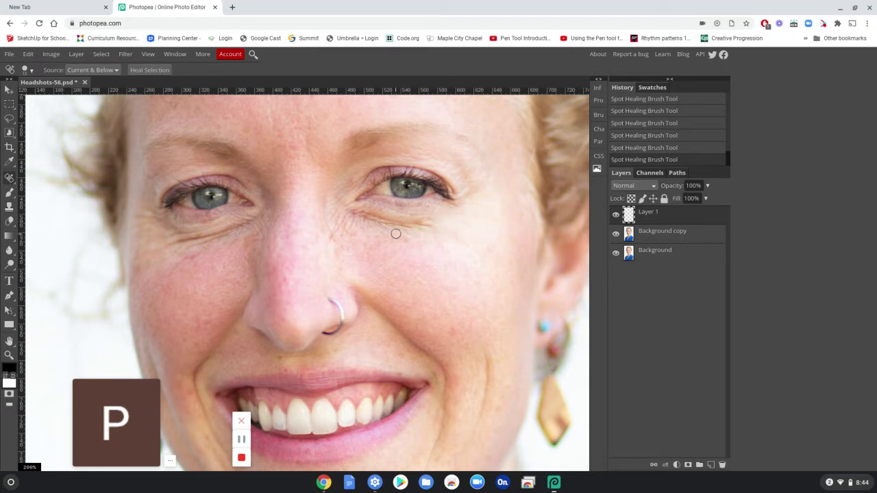
Step: Heal the remaining creases beneath the eye on the nose-ring side, in to the bridge of the nose
left_click_drag(397, 231, 436, 224)
mouse_move(377, 226)
left_mouse_down()
mouse_move(412, 228)
mouse_move(390, 219)
mouse_move(413, 220)
left_mouse_up()
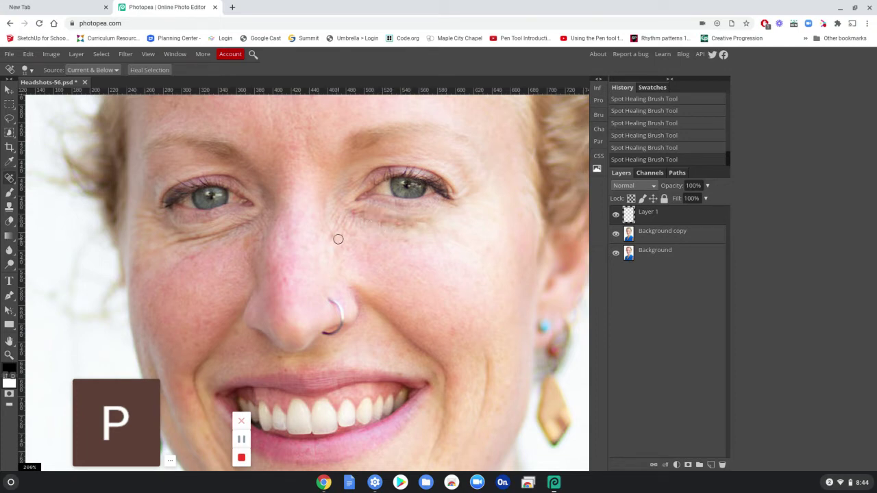
left_click_drag(352, 216, 424, 221)
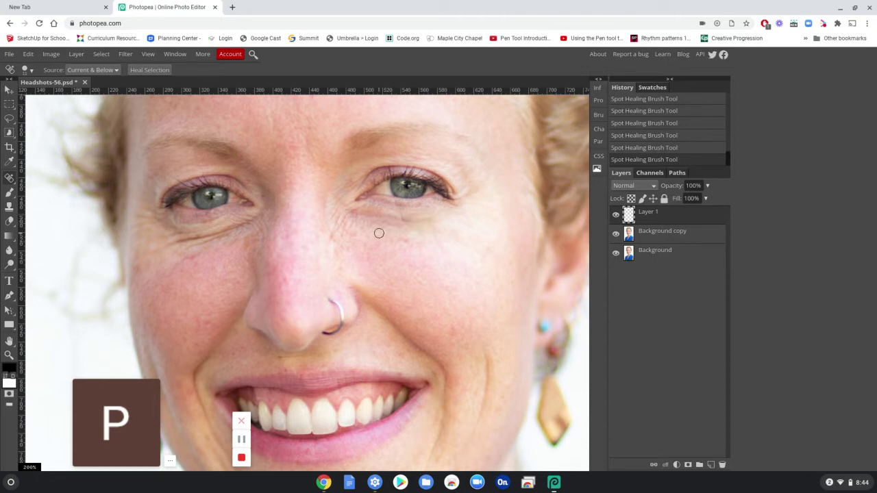
mouse_move(350, 216)
left_mouse_down()
mouse_move(339, 230)
mouse_move(357, 222)
mouse_move(344, 235)
mouse_move(336, 226)
left_mouse_up()
left_click(336, 214)
left_click_drag(419, 223, 406, 233)
Step: Hide Background copy and Background to inspect the healed patches on Layer 1 alone, and show both layers again
left_click(653, 237)
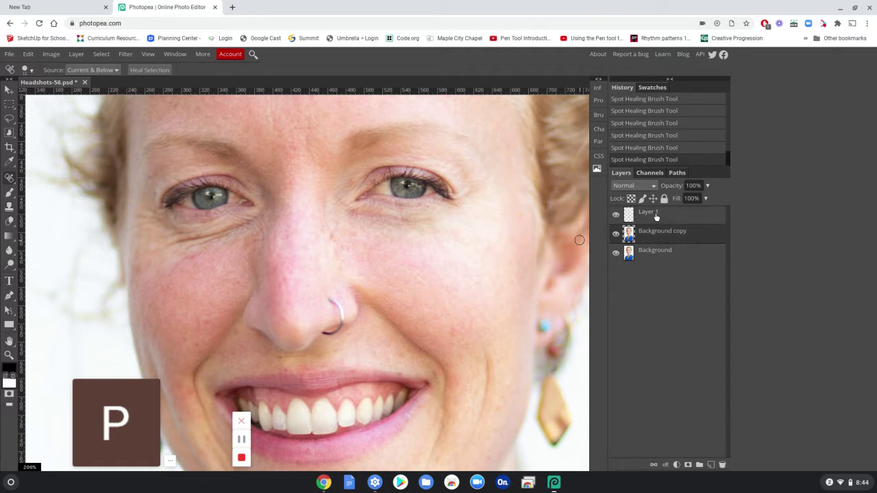
left_click(655, 217)
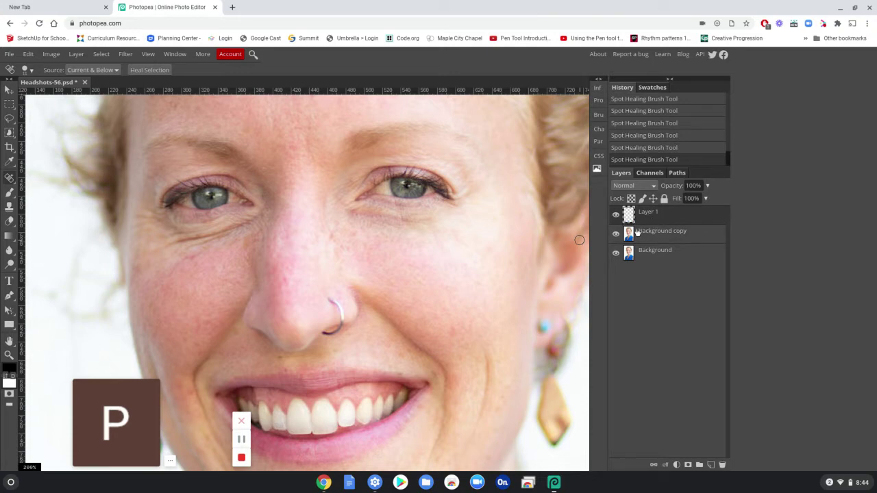
left_click(616, 254)
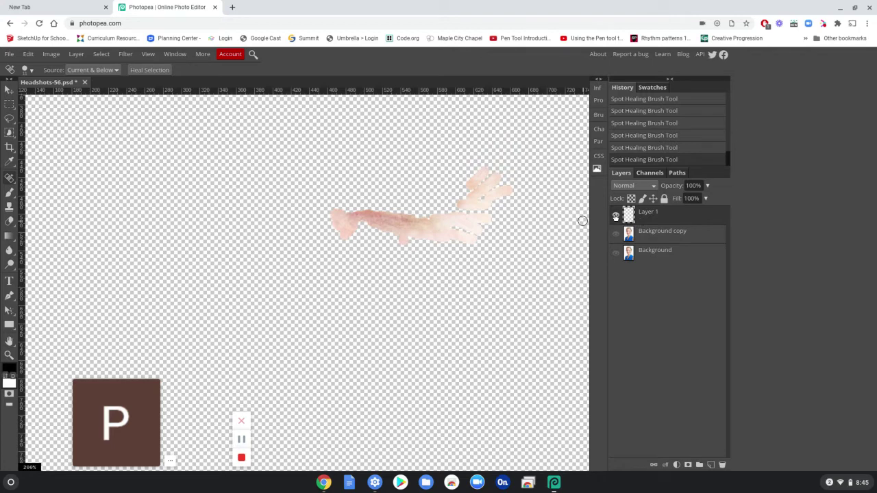
left_click(615, 235)
left_click(615, 253)
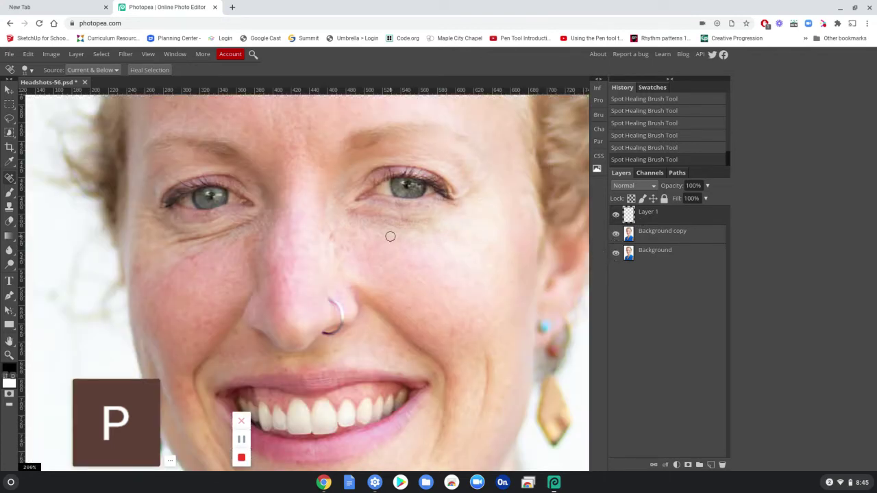
Step: Isolate Layer 1, erase the upper outer part of its healed patch, and show Background copy again
left_click(615, 234)
left_click(615, 253)
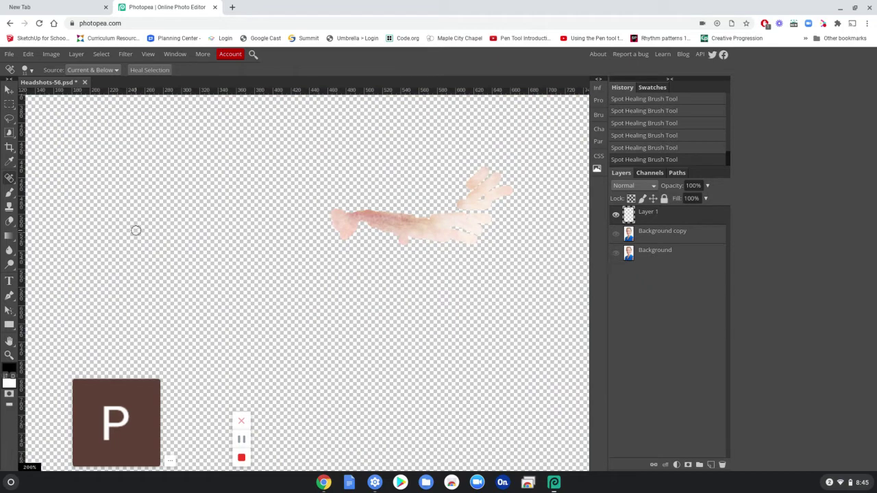
left_click(10, 222)
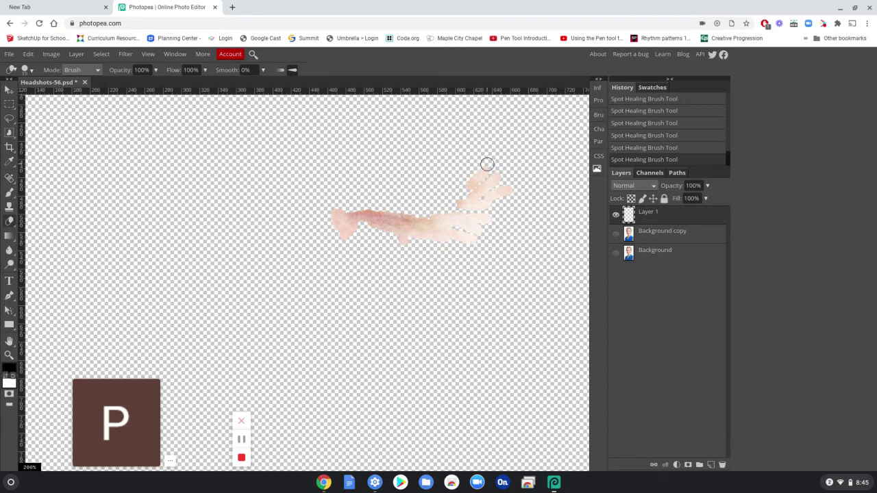
left_click_drag(484, 170, 456, 189)
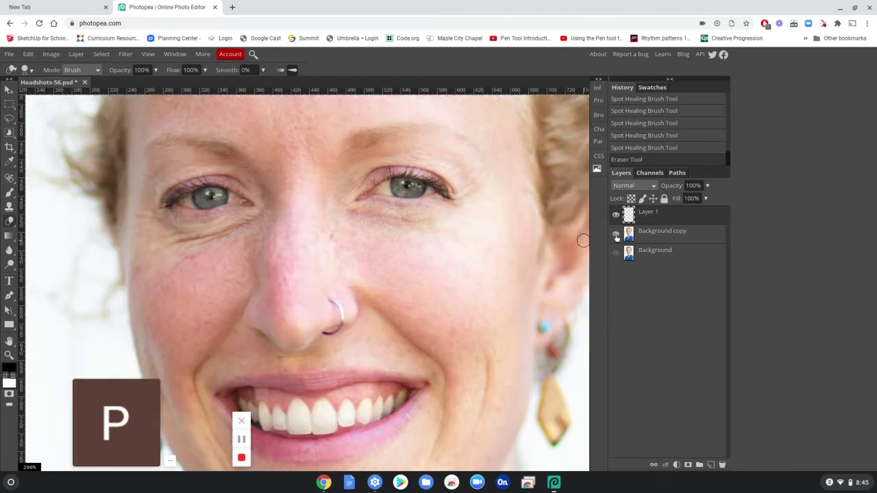
left_click(615, 234)
Step: Heal the erased area beside the outer eye corner again with the Spot Healing Brush
left_click(9, 180)
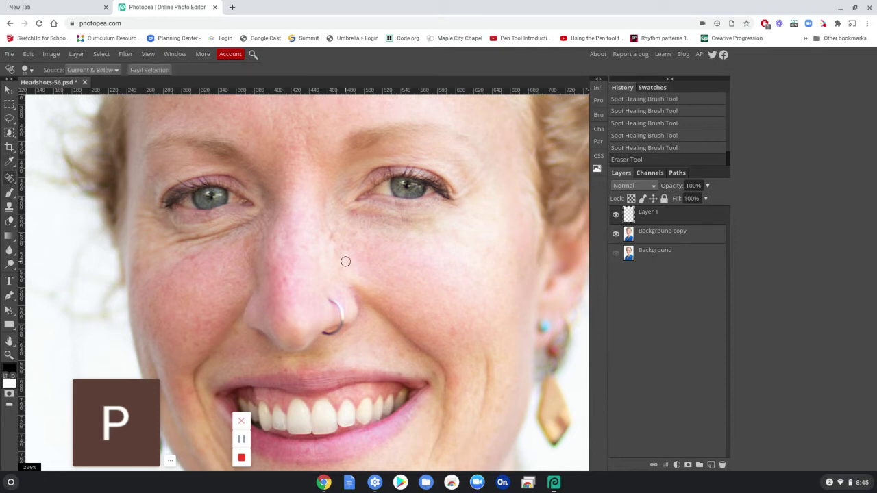
mouse_move(469, 190)
left_mouse_down()
mouse_move(477, 172)
mouse_move(471, 193)
left_mouse_up()
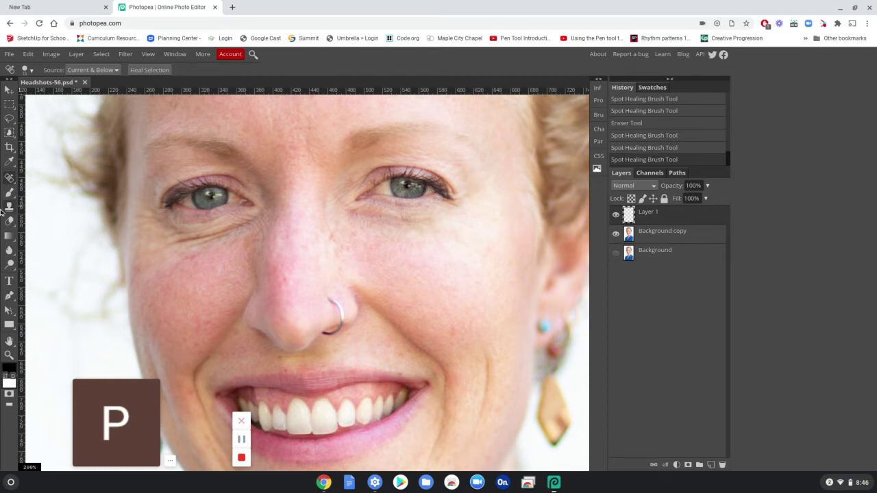
Step: Switch to the Healing Brush, sample clean cheek skin, and try to paint it over the creases under the eye on the nose-ring side
right_click(9, 177)
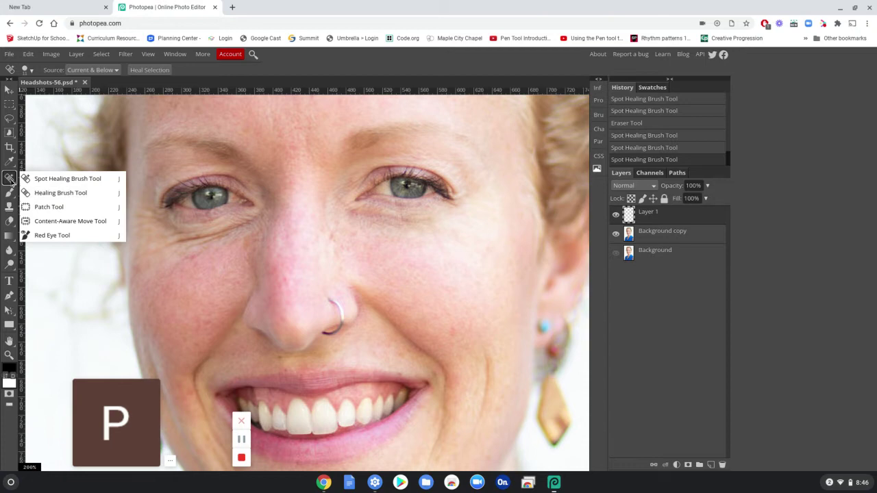
left_click(57, 195)
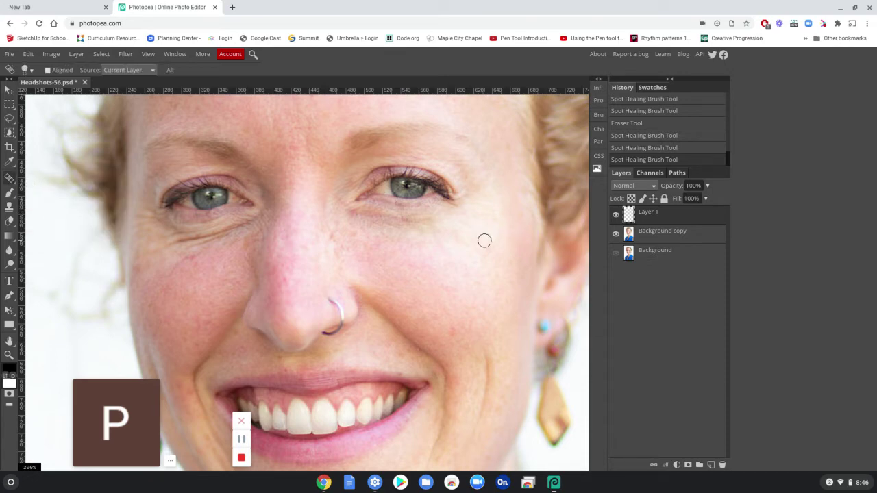
left_click(399, 238)
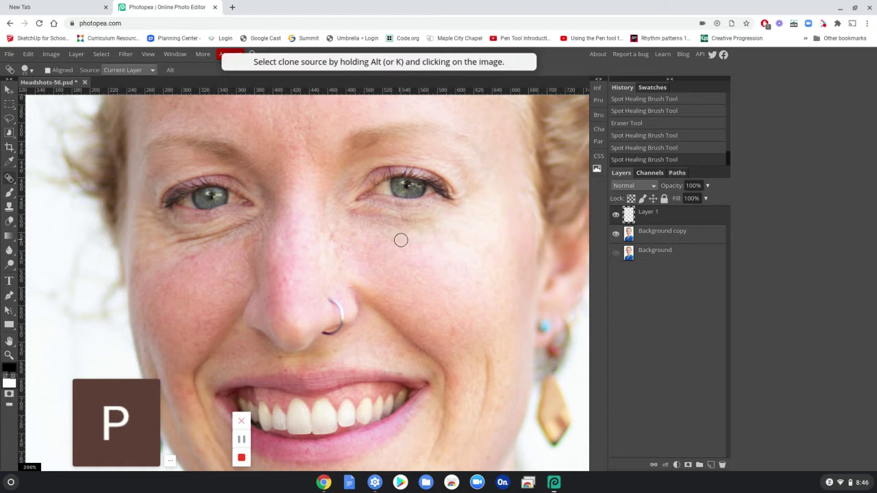
left_click(443, 242)
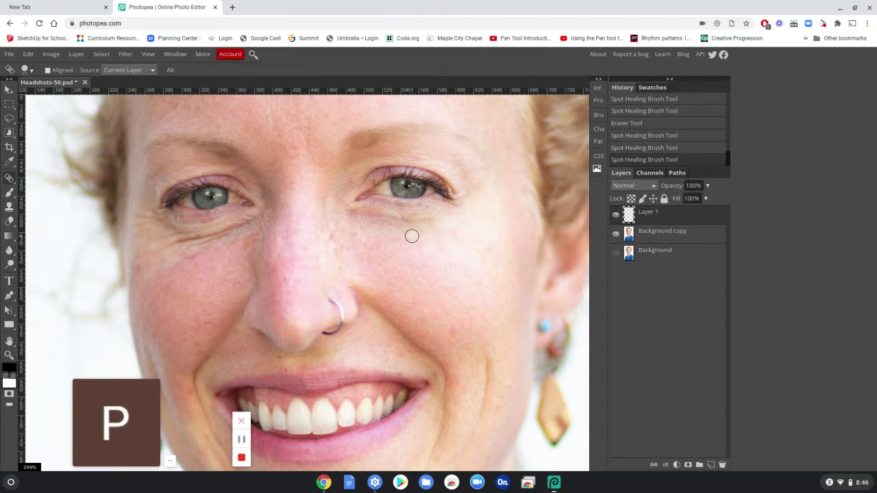
left_click(380, 222)
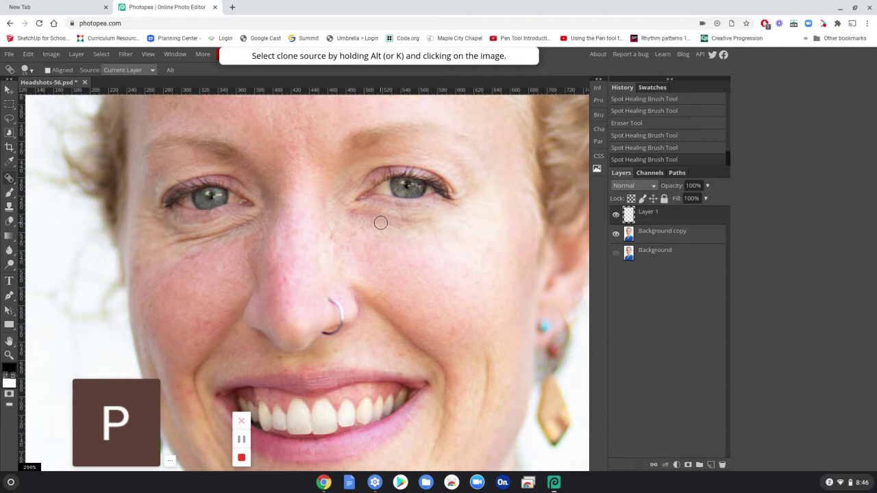
left_click(388, 227)
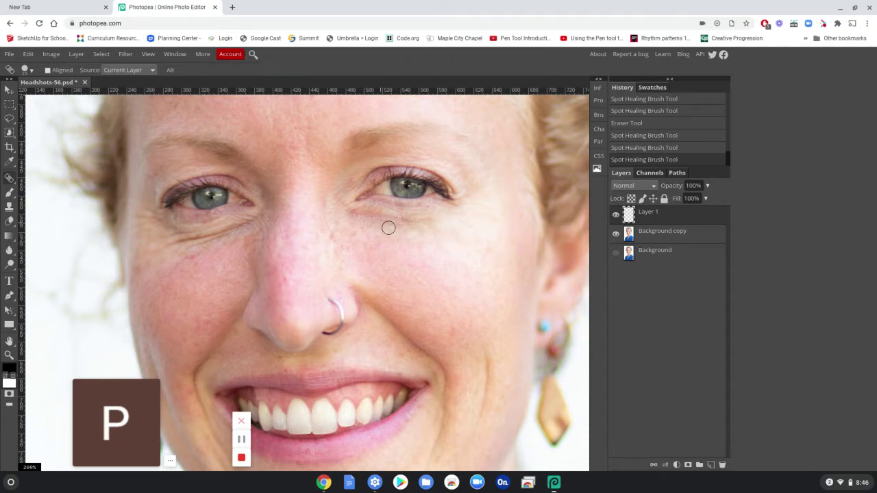
left_click(388, 228)
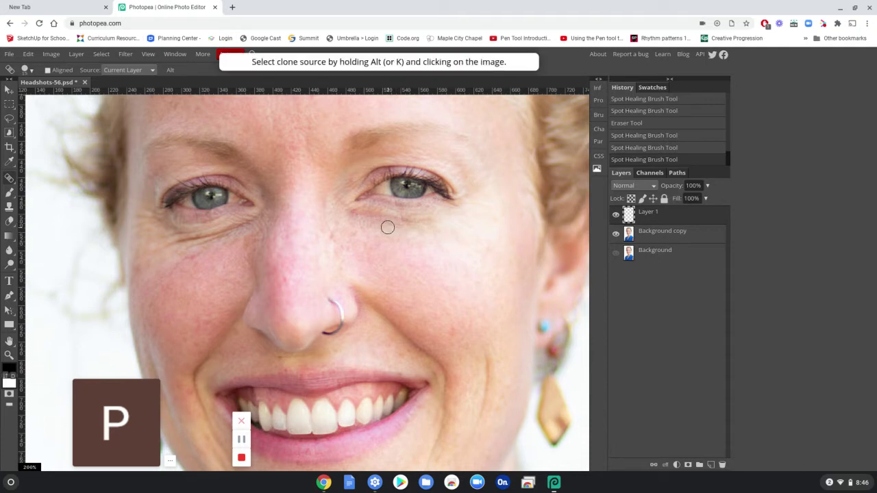
left_click(388, 227)
left_click(388, 228)
left_click(387, 227)
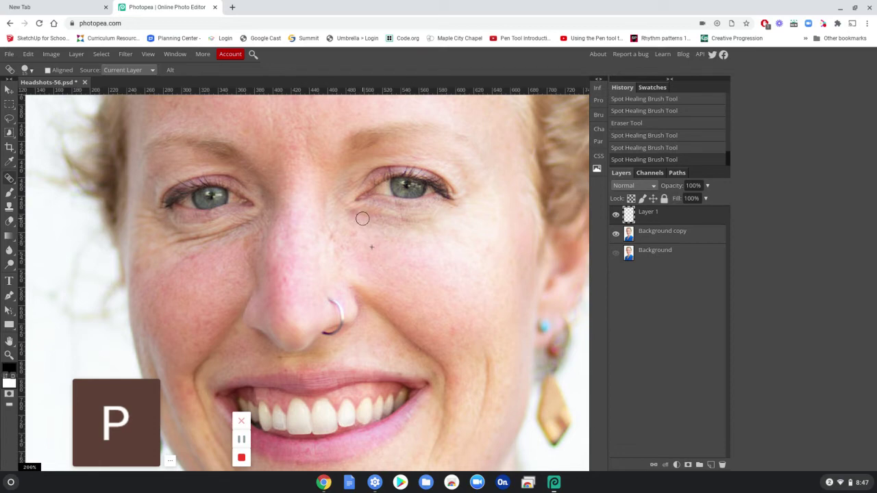
left_click_drag(362, 217, 382, 225)
left_click(402, 226)
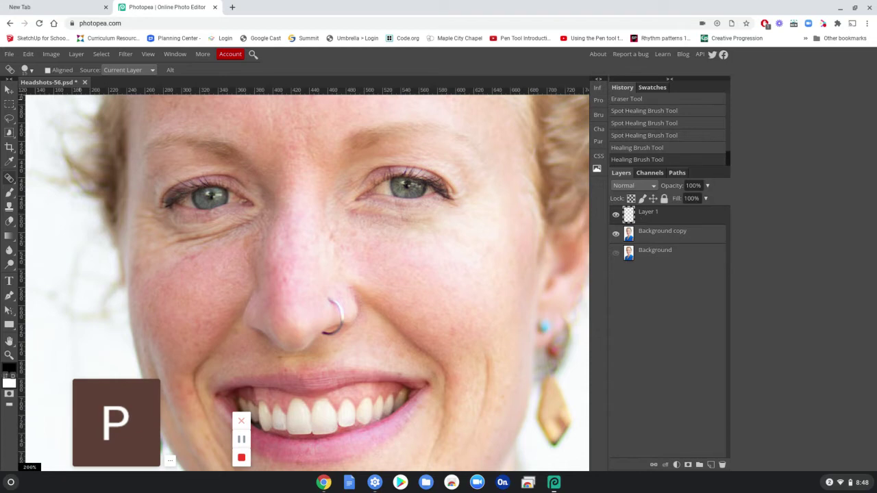
Step: Set the Healing Brush source to Current & Below and sample smooth cheek skin below the inner eye corner on the nose-ring side
left_click(129, 70)
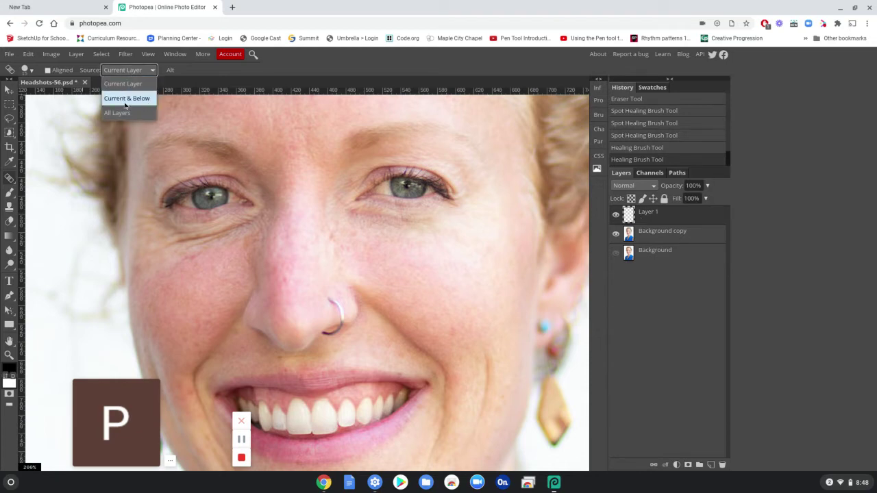
left_click(126, 99)
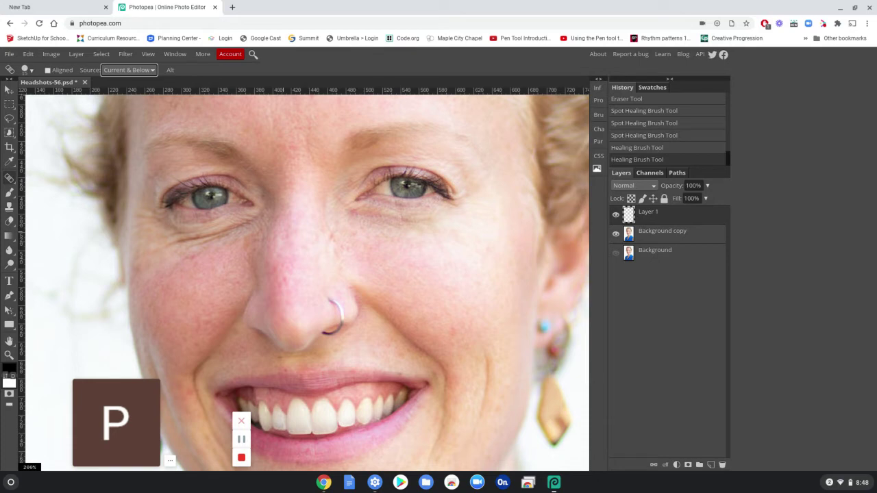
left_click(363, 245, "alt")
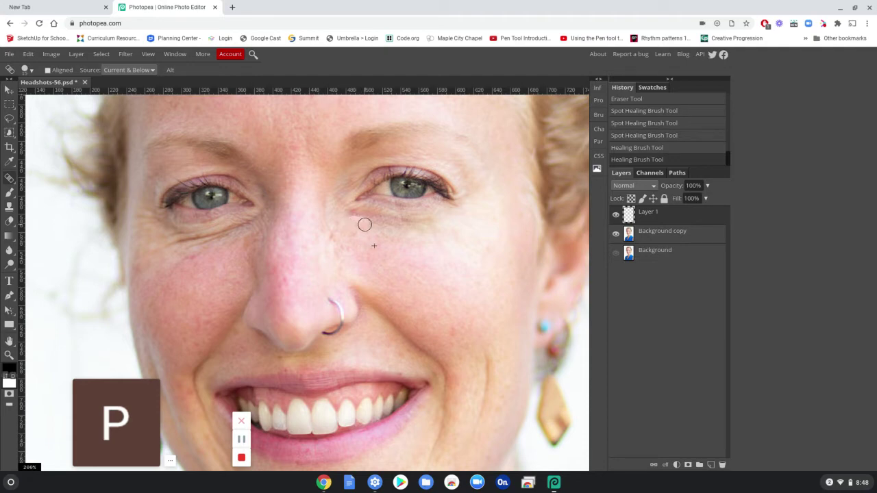
Step: Try to cover the creases under the eye on the nose-ring side with the sampled skin, and undo the last healing stroke
mouse_move(374, 223)
left_mouse_down()
mouse_move(424, 224)
mouse_move(375, 227)
mouse_move(347, 217)
left_mouse_up()
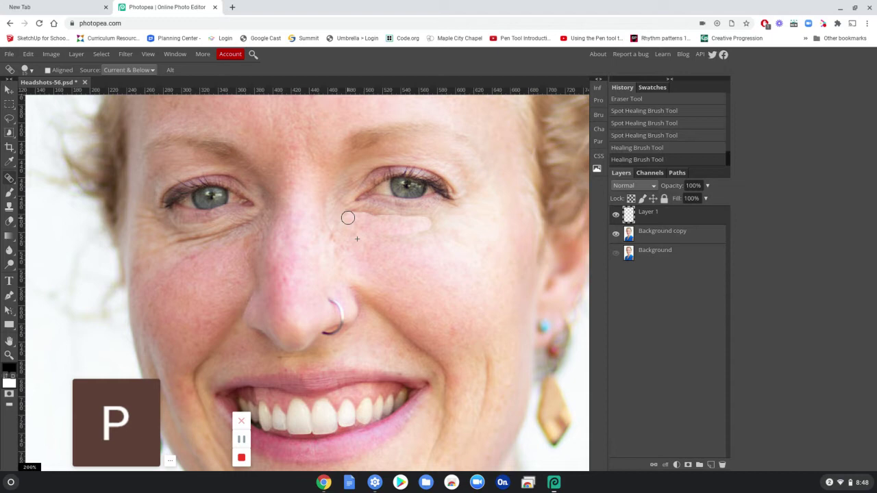
left_click_drag(348, 217, 348, 218)
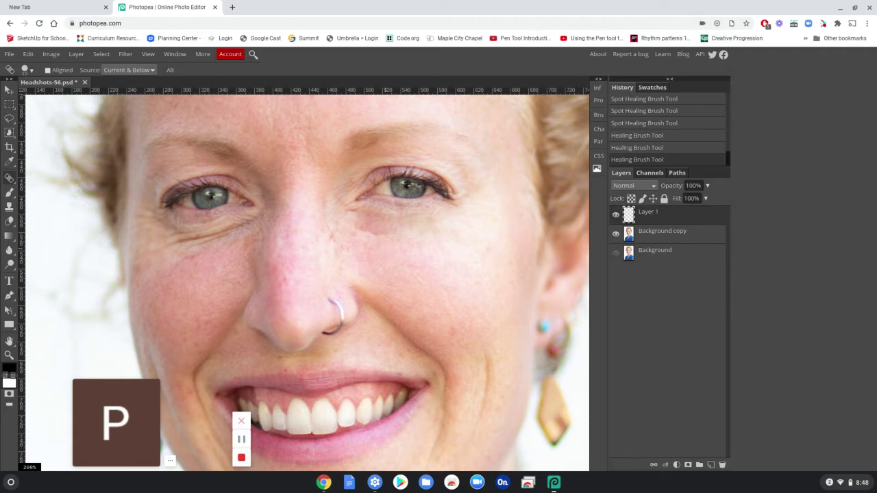
key("ctrl+z")
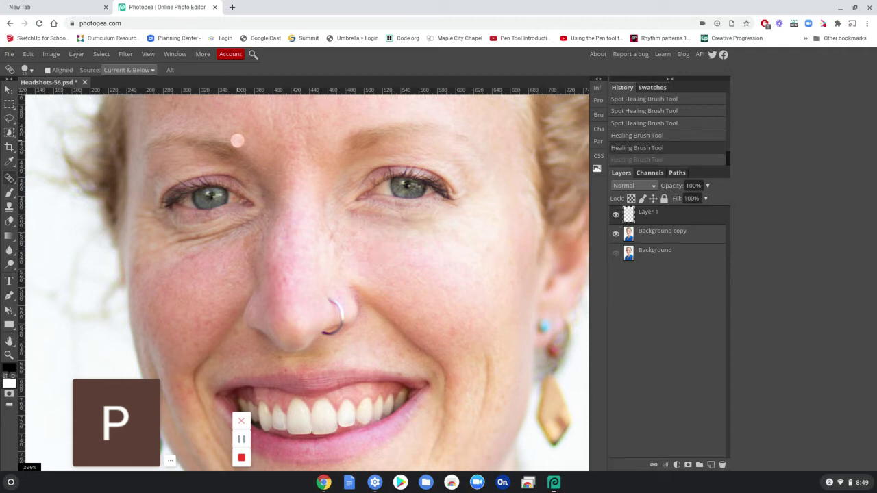
Step: Set the Healing Brush hardness to 52% and sample smooth cheek skin below the inner eye corner on the nose-ring side
left_click(29, 71)
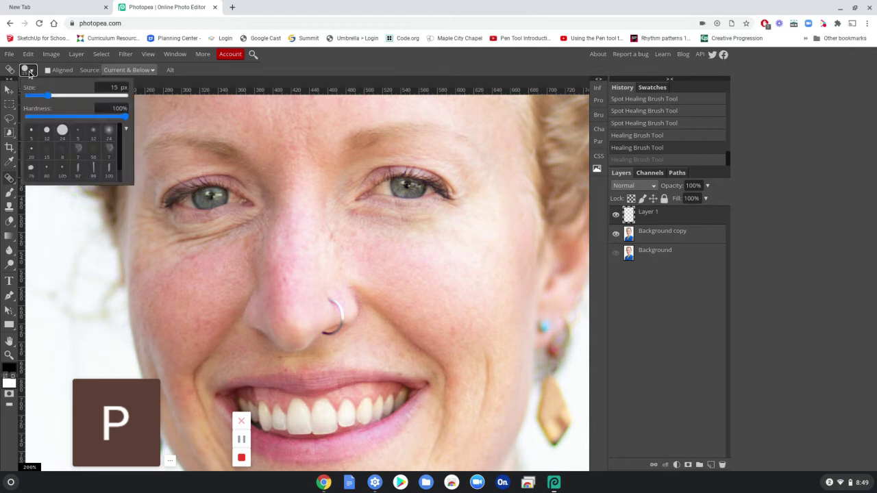
left_click_drag(126, 122, 79, 124)
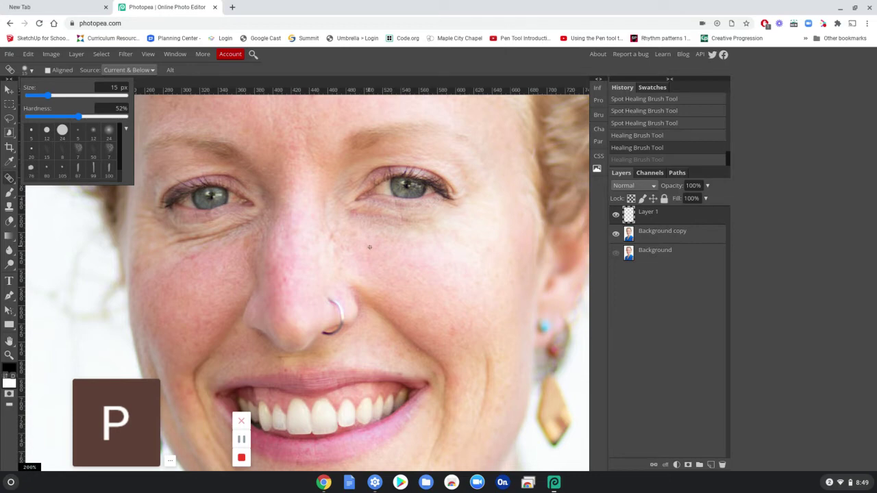
left_click(371, 248, "alt")
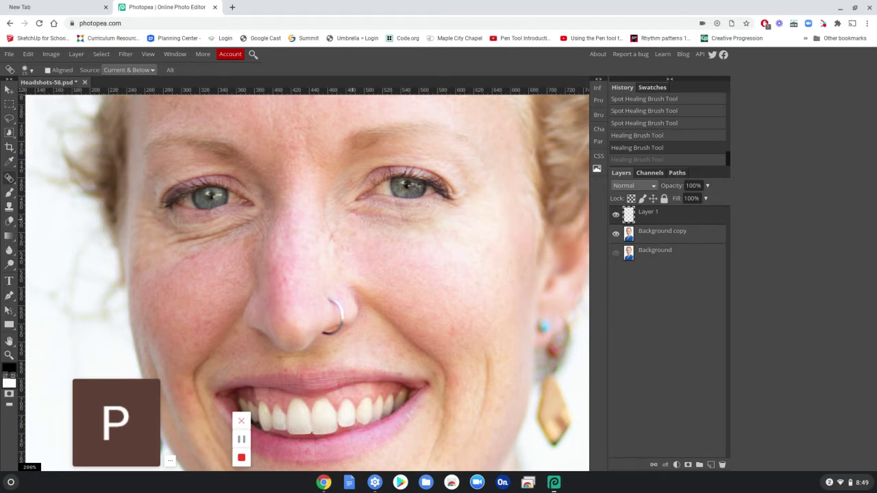
Step: Try to paint the sampled cheek skin over the creases under the eye on the nose-ring side, and undo those healing strokes
left_click_drag(353, 219, 431, 225)
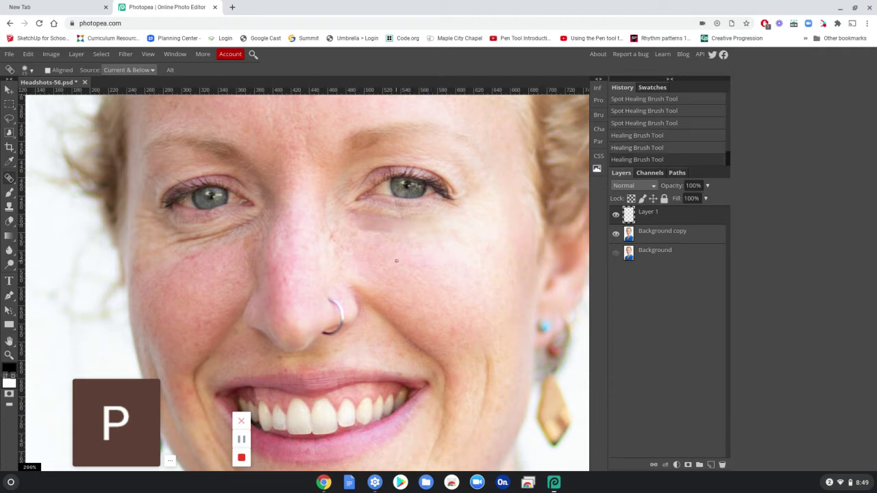
mouse_move(366, 217)
left_mouse_down()
mouse_move(357, 213)
mouse_move(425, 214)
left_mouse_up()
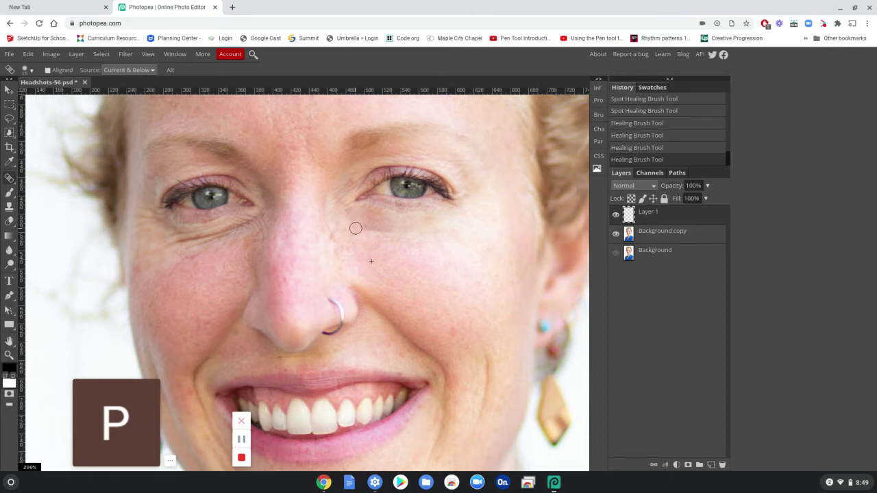
left_click_drag(354, 225, 426, 229)
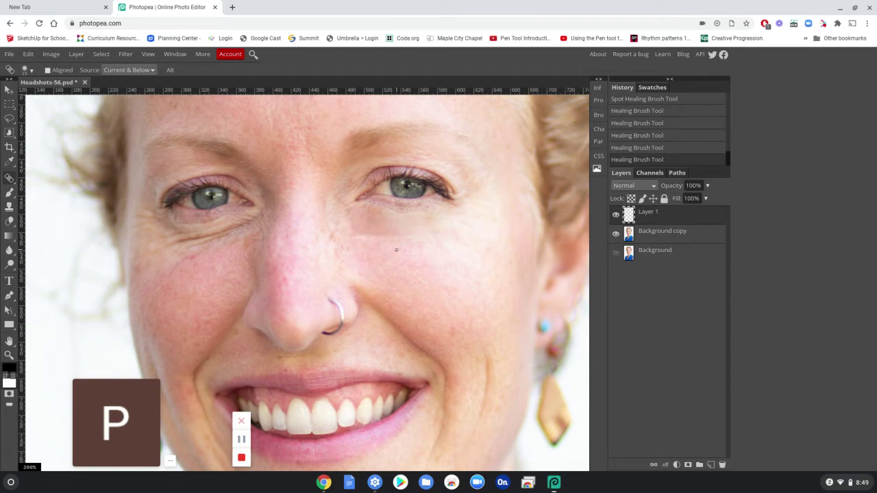
left_click_drag(350, 226, 373, 237)
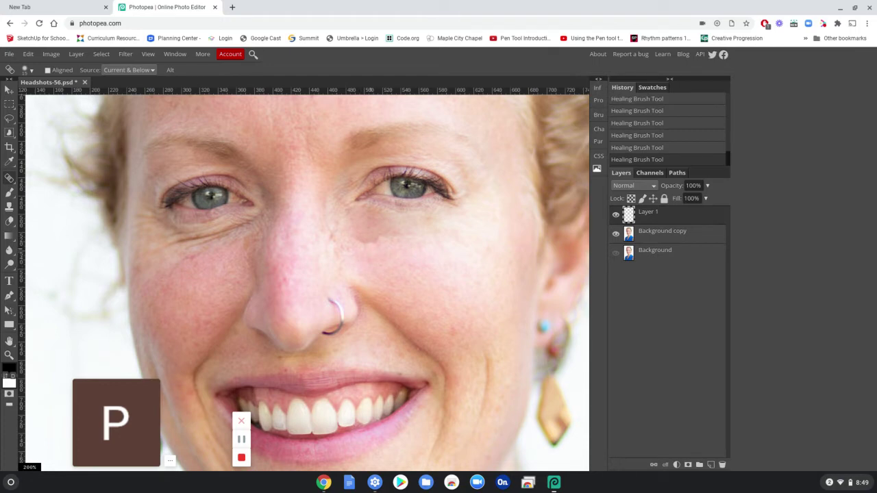
left_click(425, 251)
key("ctrl+z")
key("ctrl+z")
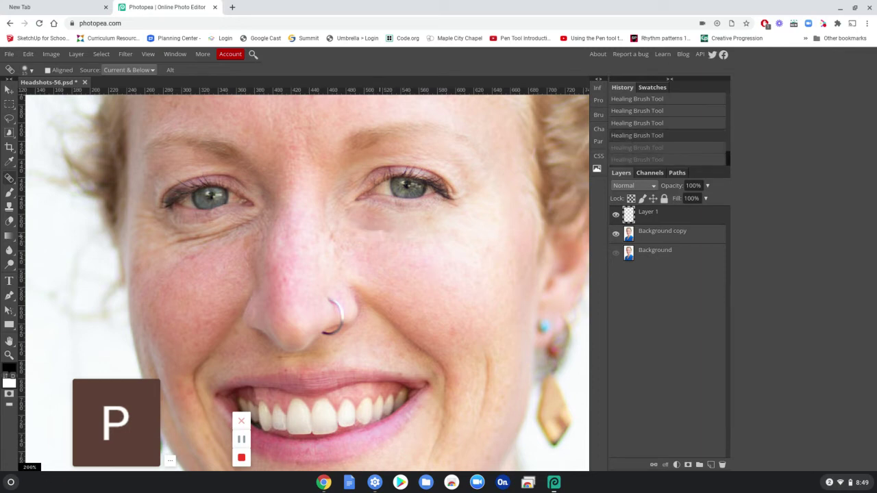
key("ctrl+z")
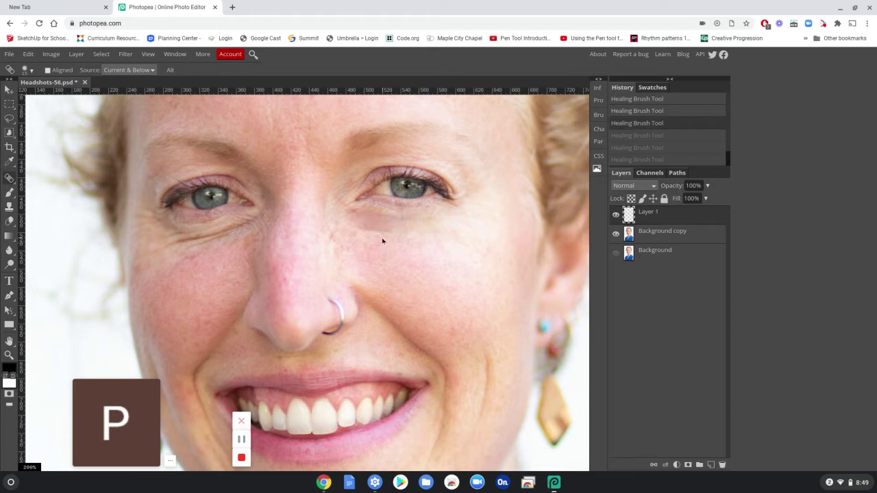
key("ctrl+z")
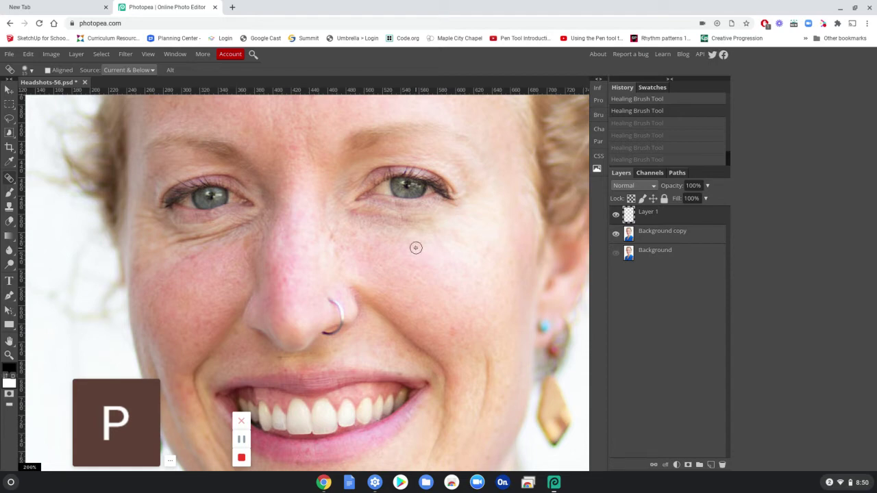
Step: Cover the creases under the eye on the nose-ring side with overlapping Healing Brush strokes
left_click_drag(348, 215, 429, 224)
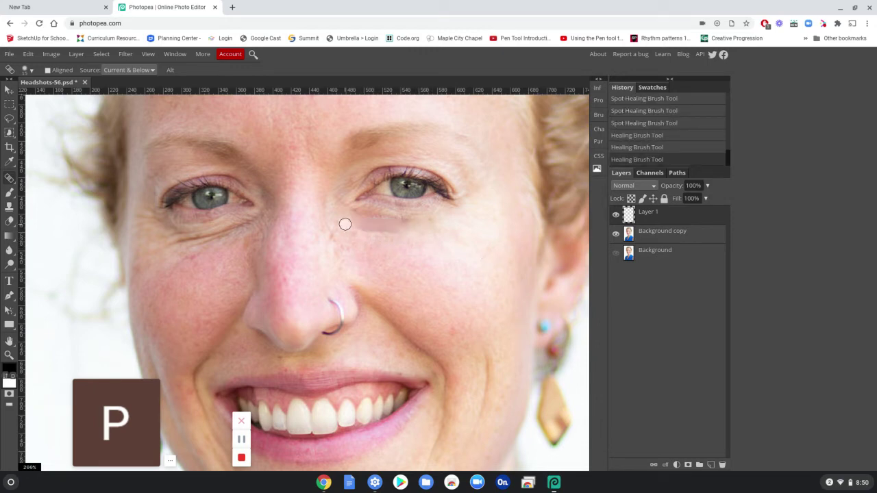
left_click_drag(345, 224, 398, 230)
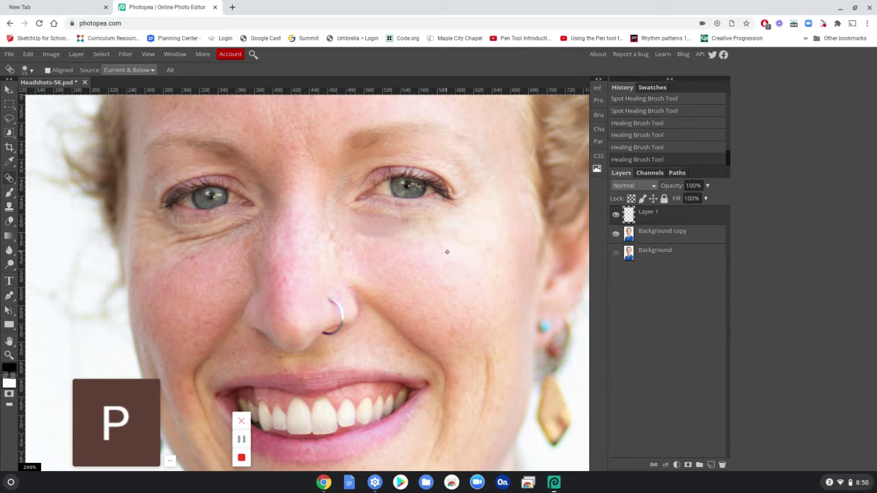
left_click_drag(357, 208, 419, 214)
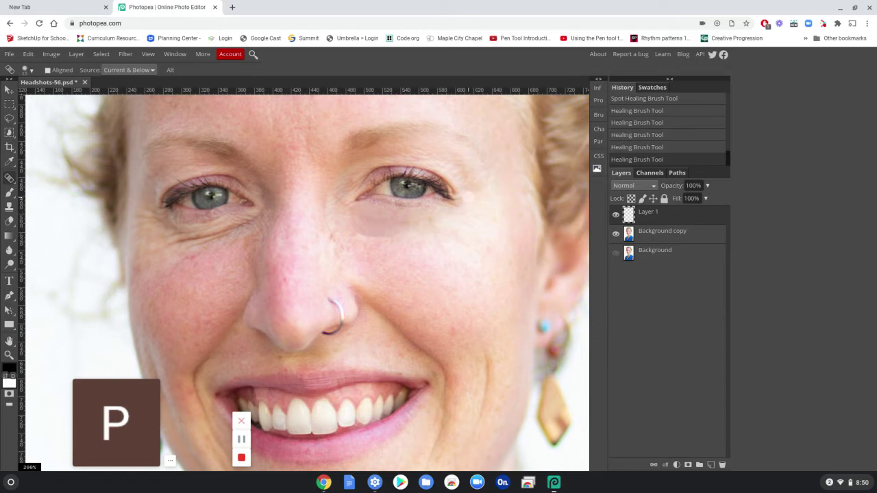
Step: Try Layer 1 at 73% opacity, and restore it to 100%
left_click(710, 189)
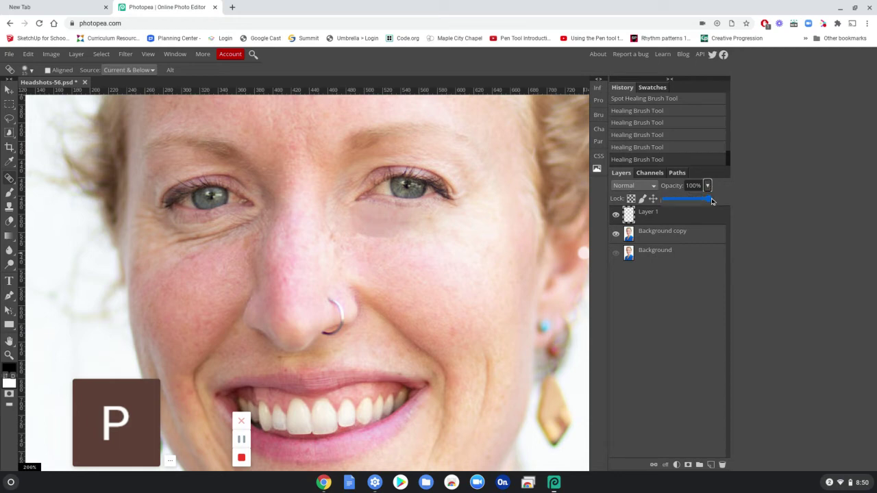
left_click_drag(713, 201, 698, 206)
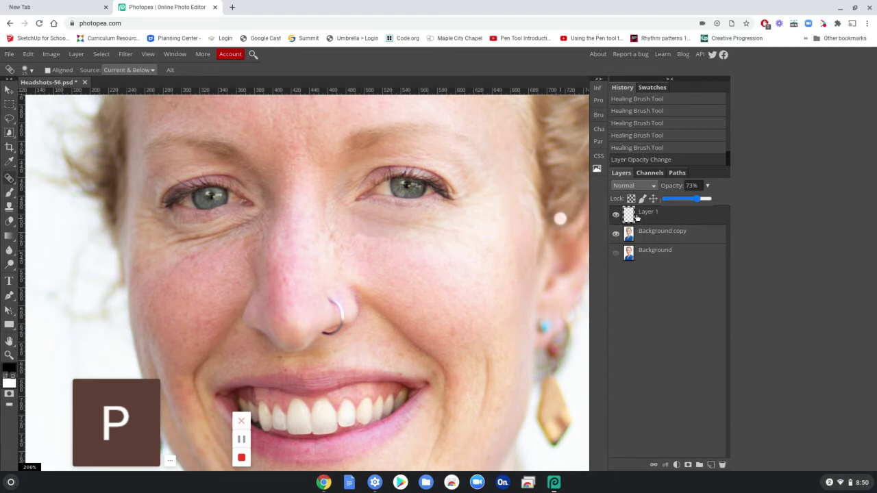
left_click_drag(697, 200, 719, 203)
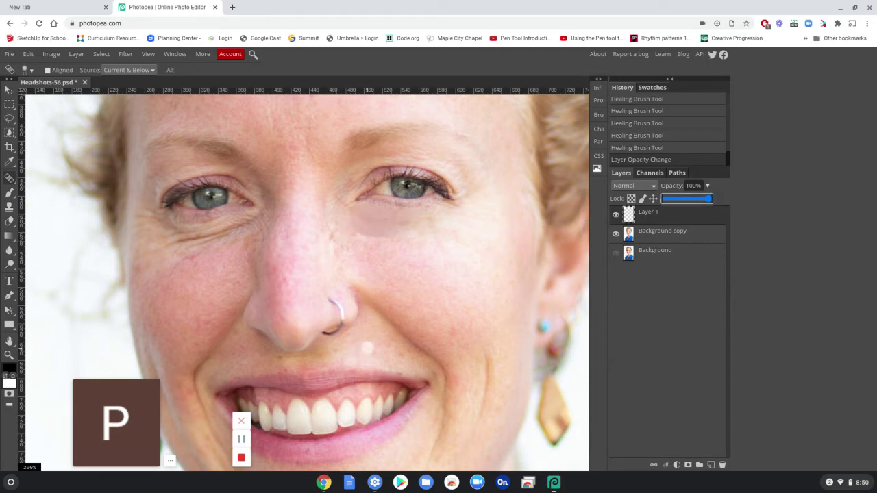
Step: Undo a test healing stroke above the upper lip, and paint a copy of the eye onto the forehead with the Healing Brush
left_click_drag(363, 357, 363, 337)
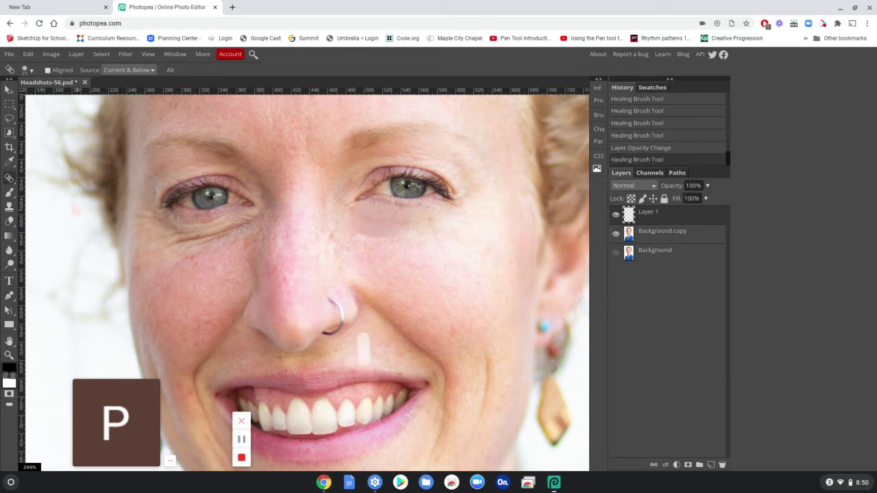
key("ctrl+z")
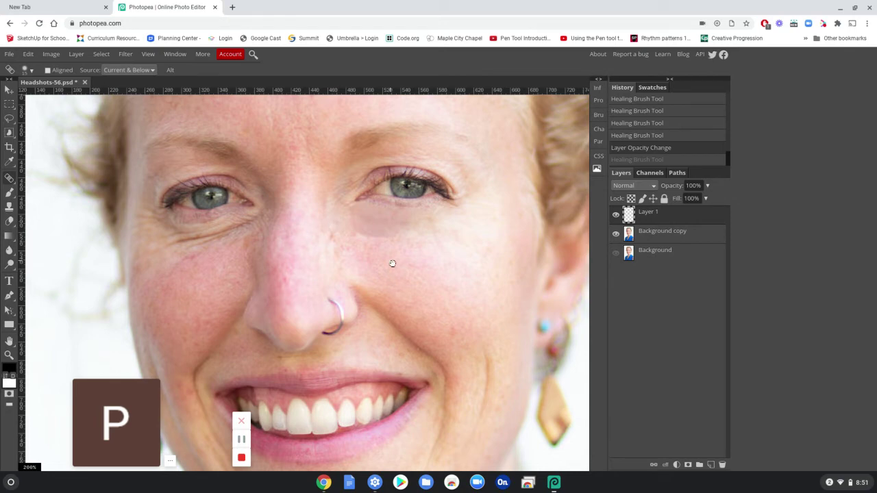
left_click_drag(393, 262, 459, 409)
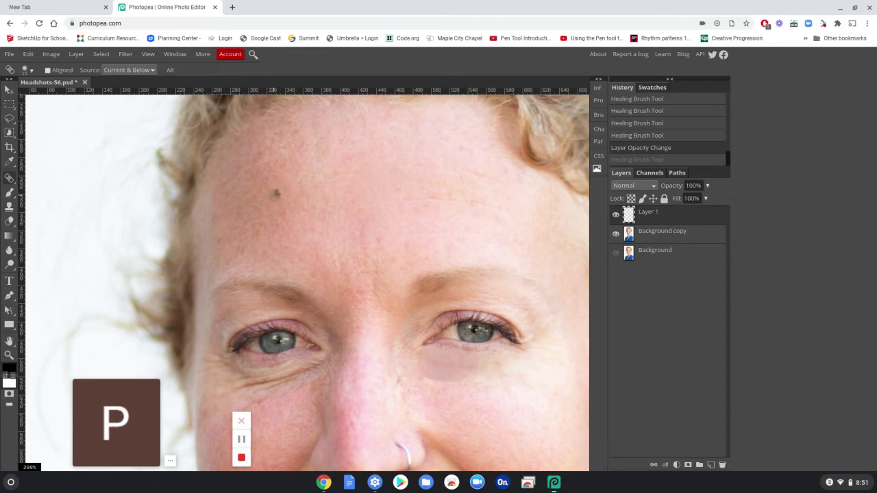
mouse_move(274, 194)
left_mouse_down()
mouse_move(356, 163)
mouse_move(410, 167)
mouse_move(294, 162)
mouse_move(289, 173)
mouse_move(363, 171)
mouse_move(309, 178)
mouse_move(272, 199)
mouse_move(358, 179)
mouse_move(292, 187)
mouse_move(293, 195)
mouse_move(366, 188)
mouse_move(350, 197)
mouse_move(280, 200)
mouse_move(342, 204)
mouse_move(366, 178)
mouse_move(365, 195)
mouse_move(330, 210)
mouse_move(269, 202)
mouse_move(302, 163)
left_mouse_up()
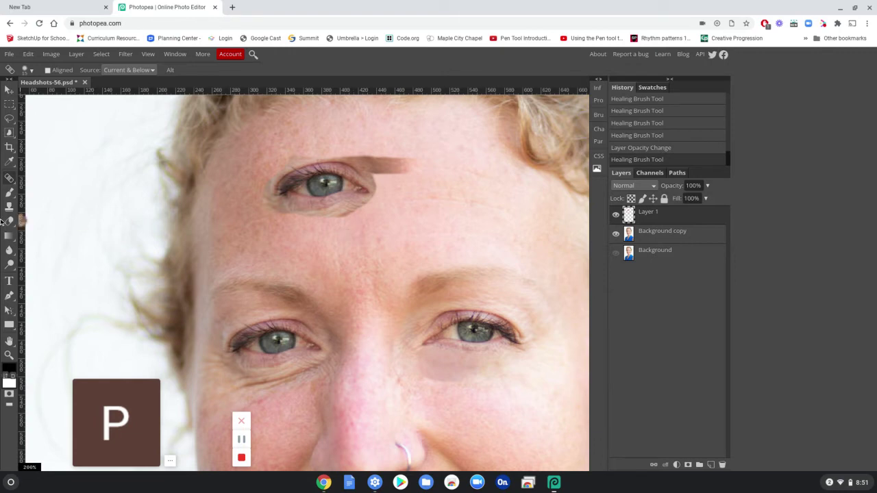
Step: Heal the fine horizontal forehead lines beside the copied eye with the Spot Healing Brush
right_click(9, 178)
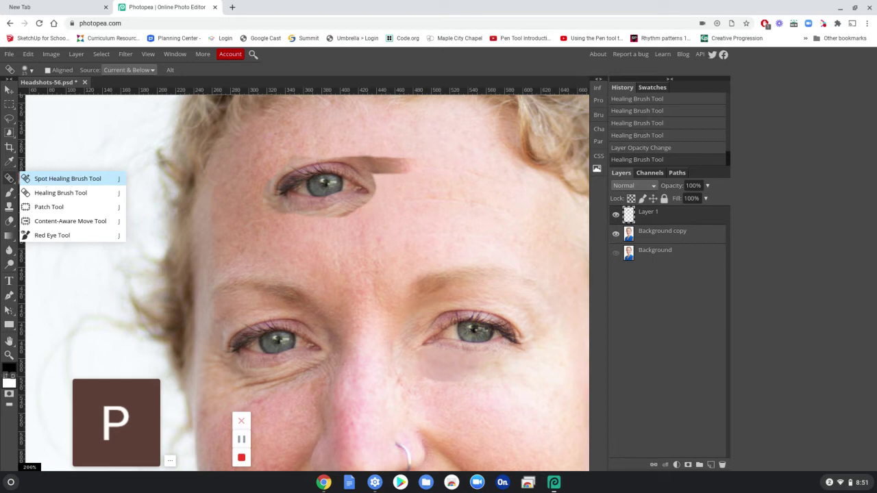
left_click(67, 179)
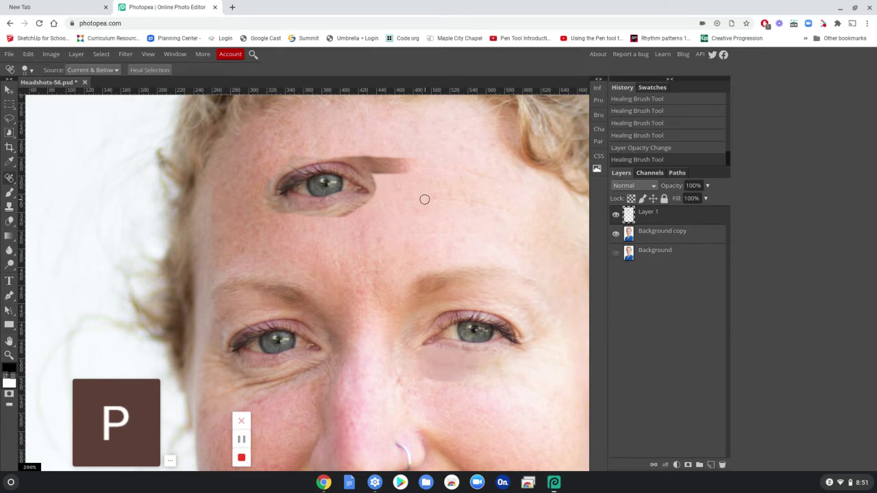
left_click_drag(425, 199, 502, 206)
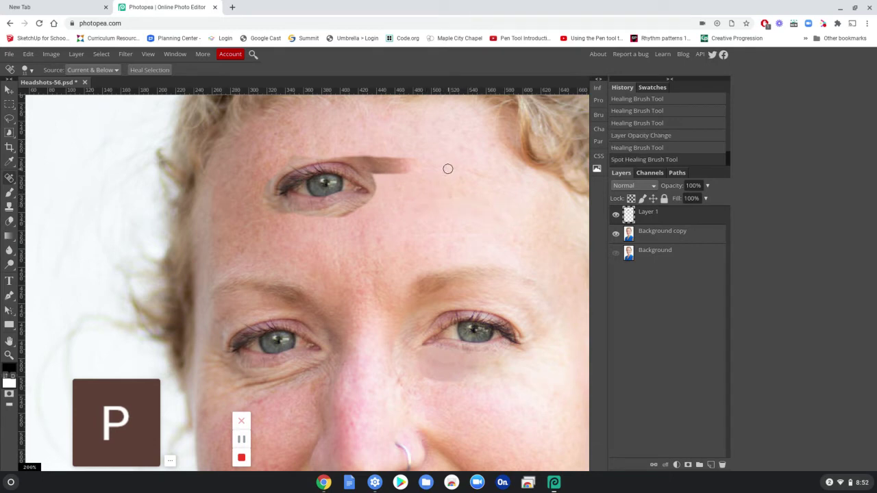
left_click_drag(448, 169, 501, 186)
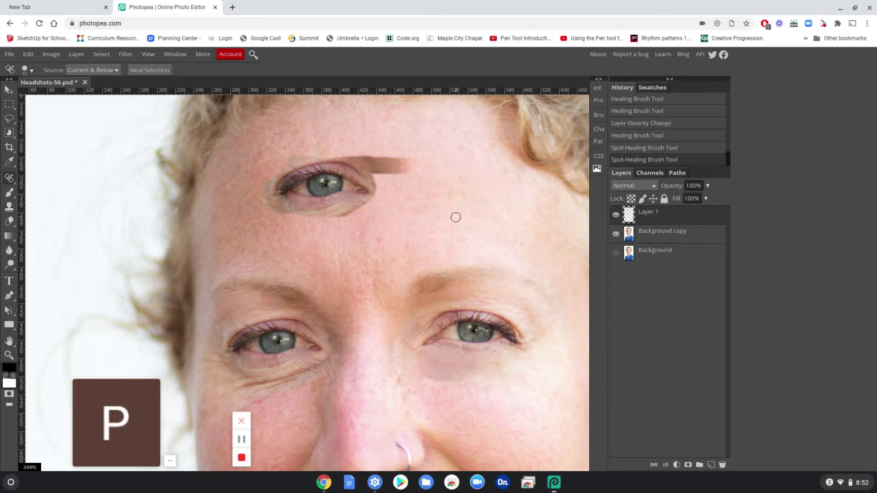
Step: Switch to the Healing Brush and try to paint sampled forehead skin over the copied eye
right_click(9, 178)
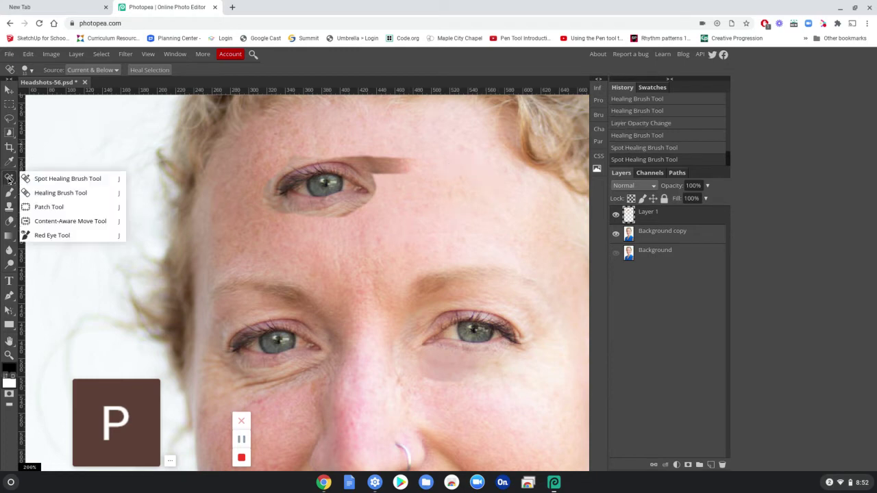
left_click(59, 193)
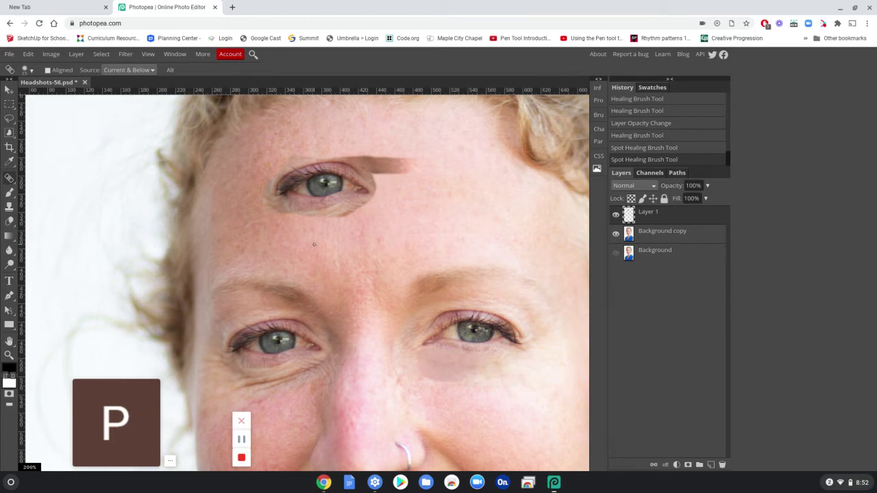
mouse_move(278, 210)
left_mouse_down()
mouse_move(357, 213)
mouse_move(371, 204)
mouse_move(263, 199)
mouse_move(357, 200)
mouse_move(376, 189)
mouse_move(267, 190)
mouse_move(377, 179)
mouse_move(329, 179)
left_mouse_up()
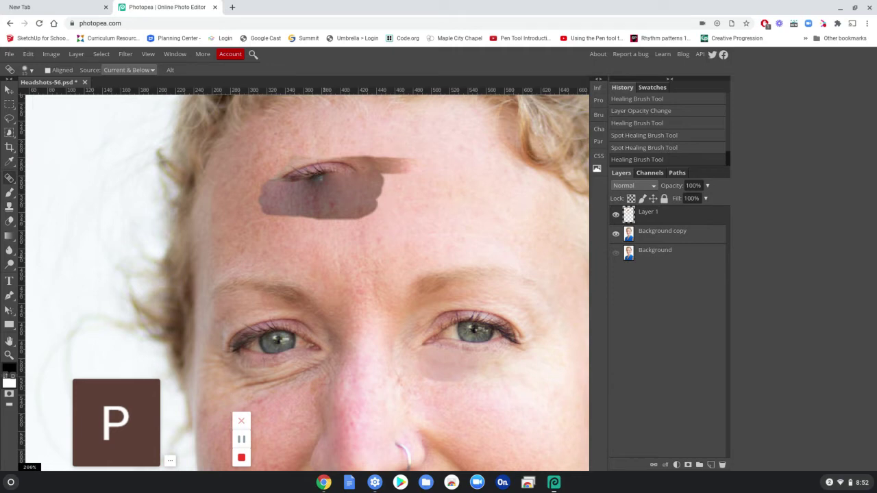
mouse_move(410, 207)
left_mouse_down()
mouse_move(286, 217)
mouse_move(372, 216)
mouse_move(391, 211)
mouse_move(264, 211)
mouse_move(393, 201)
mouse_move(281, 200)
mouse_move(411, 190)
mouse_move(323, 185)
mouse_move(410, 174)
mouse_move(331, 168)
mouse_move(335, 176)
mouse_move(370, 169)
left_mouse_up()
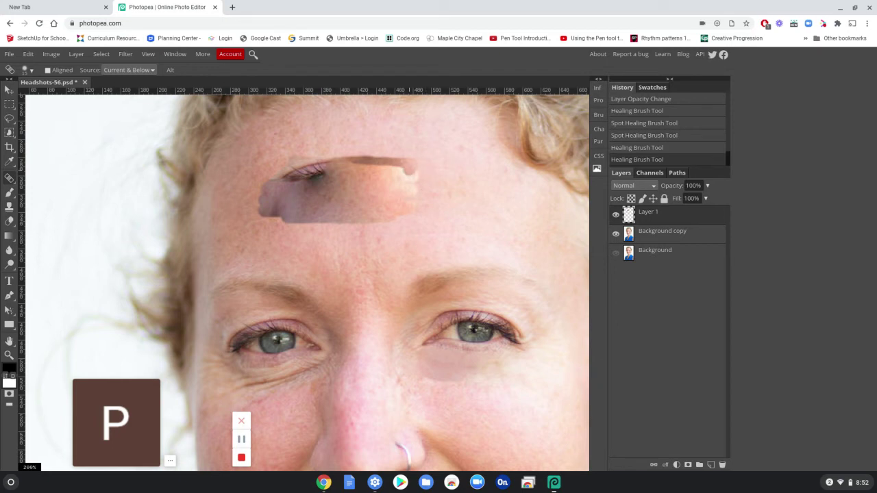
left_click(409, 171)
Step: Undo all the healing and spot healing strokes on the forehead, including the copied eye
key("ctrl+alt+z")
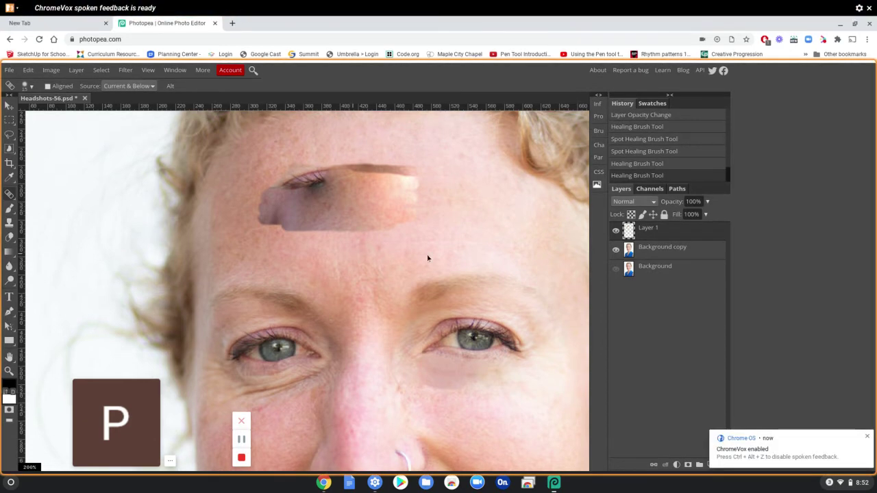
key("ctrl+alt+z")
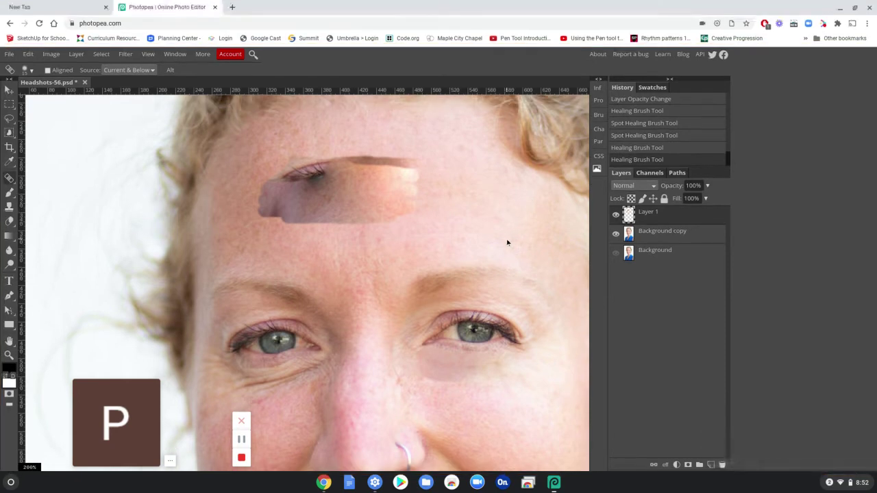
key("ctrl+z")
key("ctrl+z")
key("ctrl+z")
key("ctrl+z")
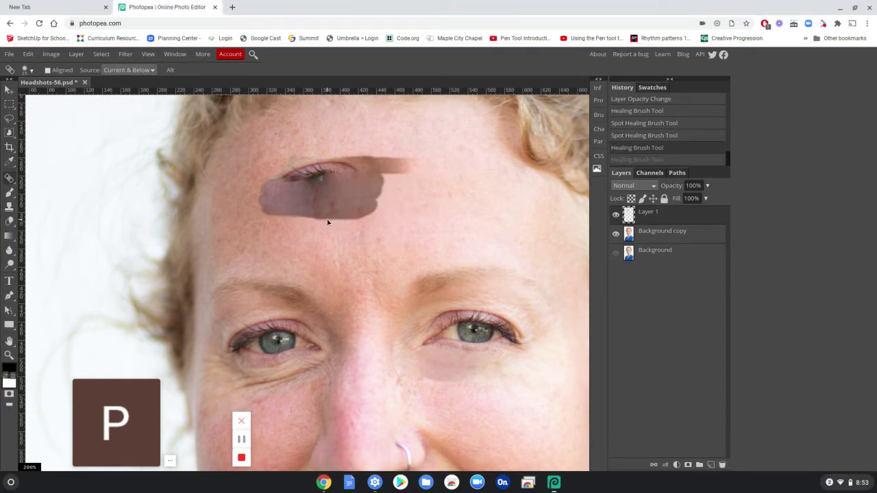
key("ctrl+z")
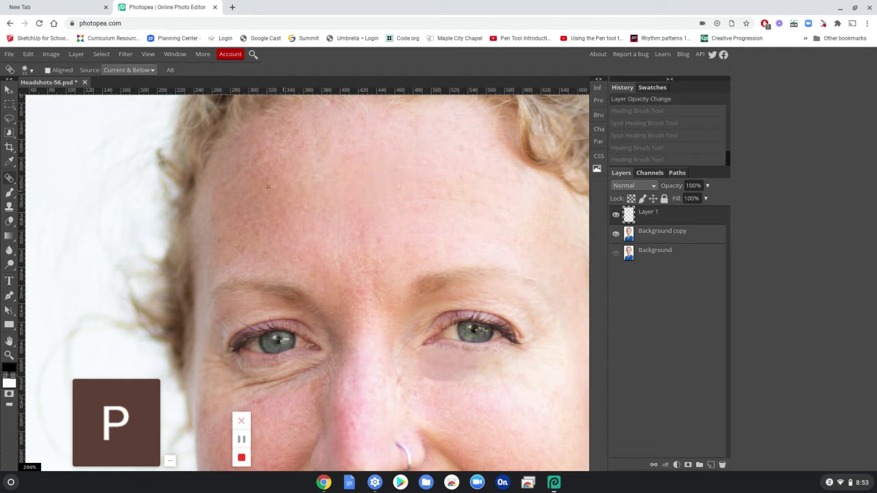
Step: Outline the upper part of the nose ring with the Patch Tool and try to patch it with nearby nose skin on Layer 1
right_click(9, 179)
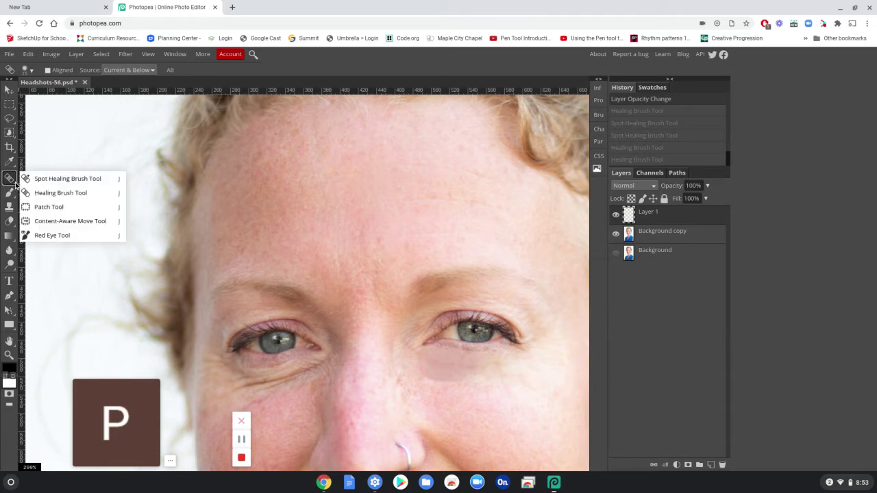
left_click(46, 207)
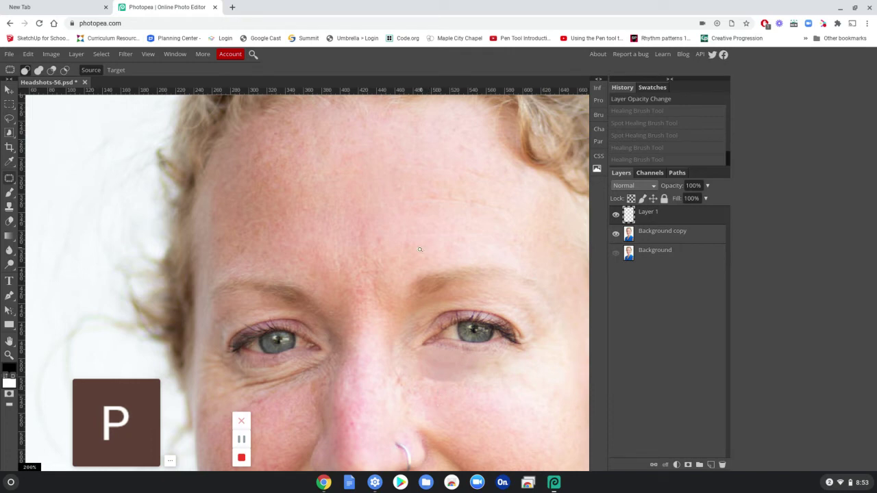
scroll(381, 256, "up", 1)
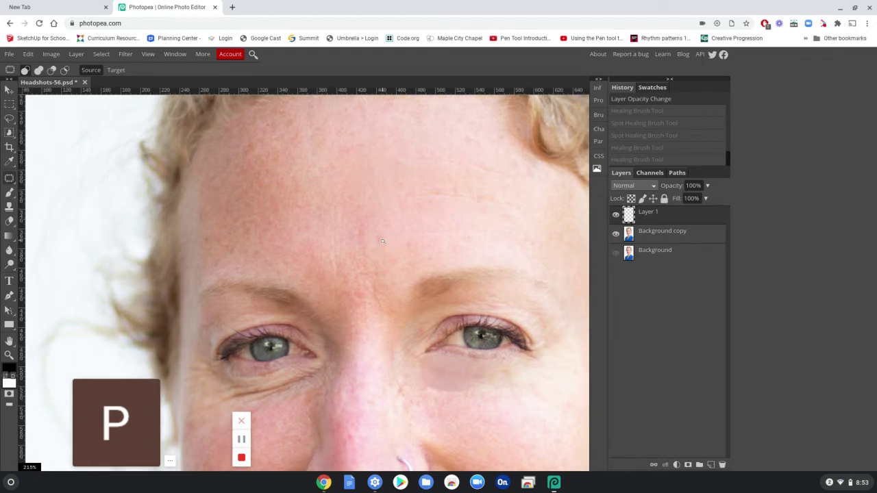
scroll(382, 241, "down", 5)
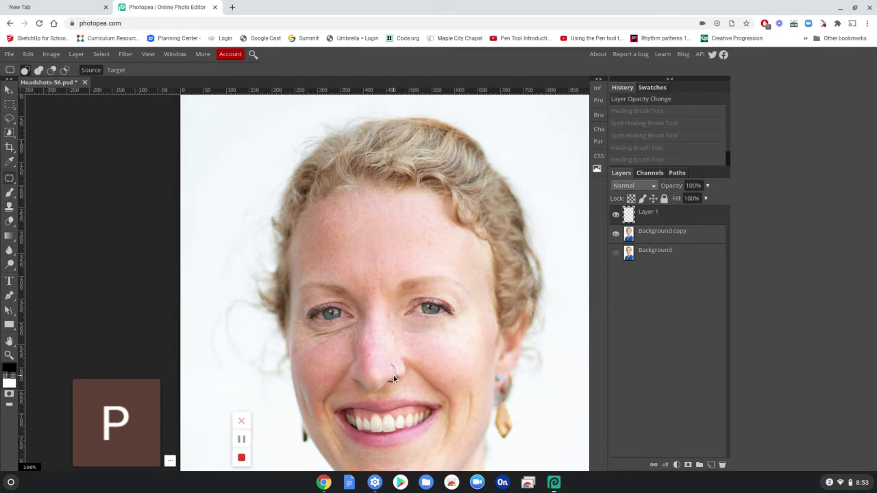
scroll(393, 375, "down", 3)
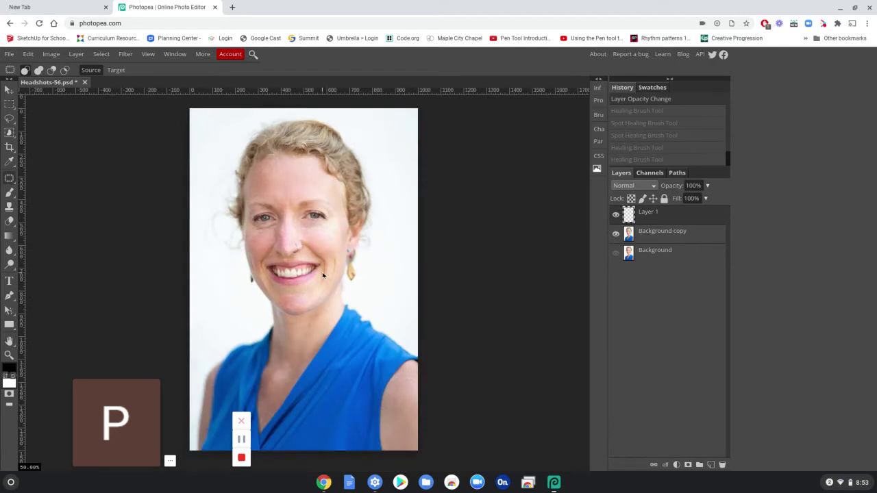
scroll(296, 250, "down", 1)
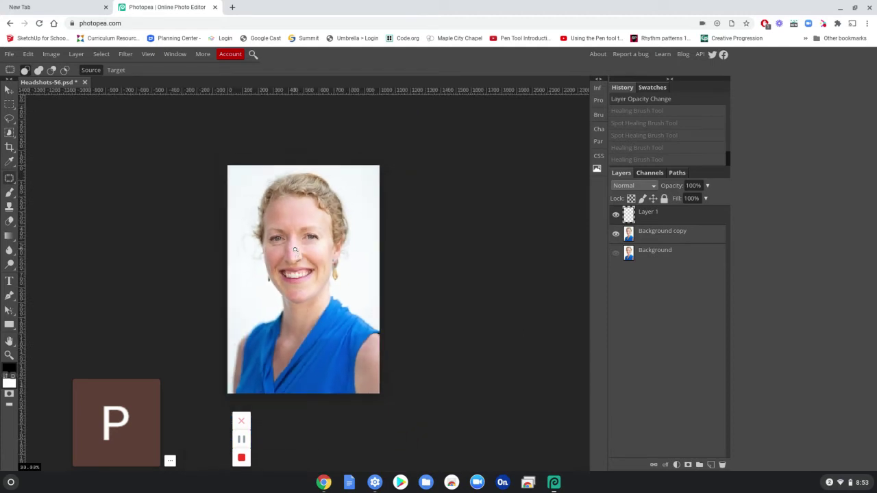
scroll(295, 250, "up", 4)
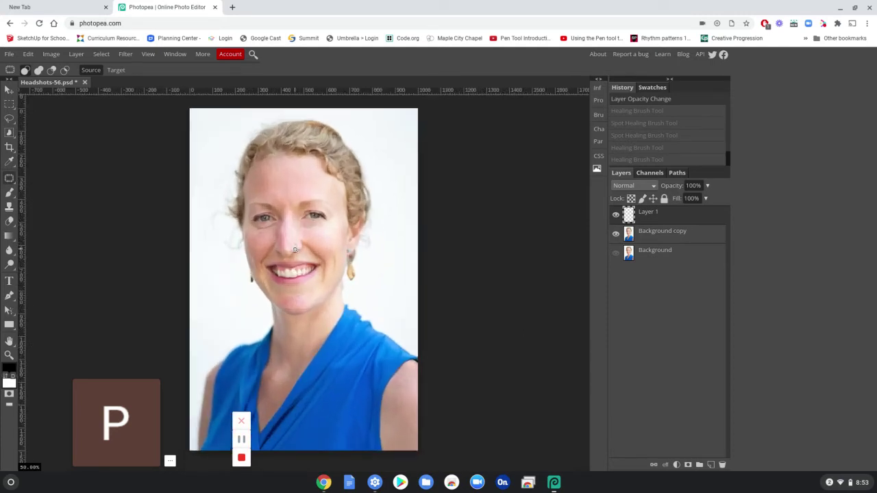
scroll(295, 250, "up", 1)
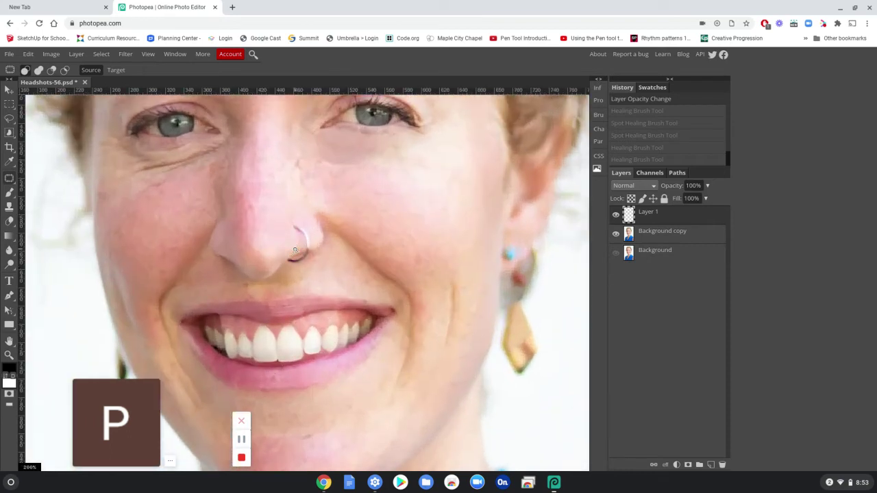
scroll(295, 250, "up", 1)
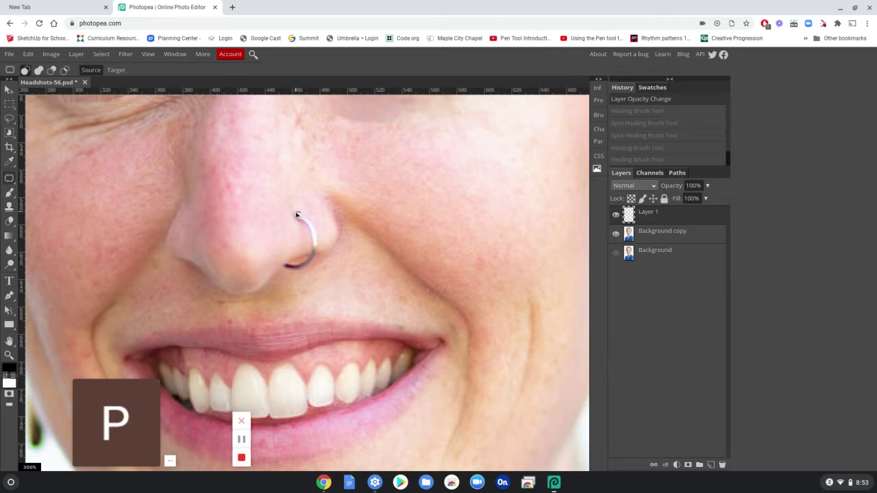
mouse_move(296, 216)
left_mouse_down()
mouse_move(287, 213)
mouse_move(311, 255)
left_mouse_up()
mouse_move(319, 245)
left_mouse_down()
mouse_move(310, 221)
mouse_move(291, 214)
left_mouse_up()
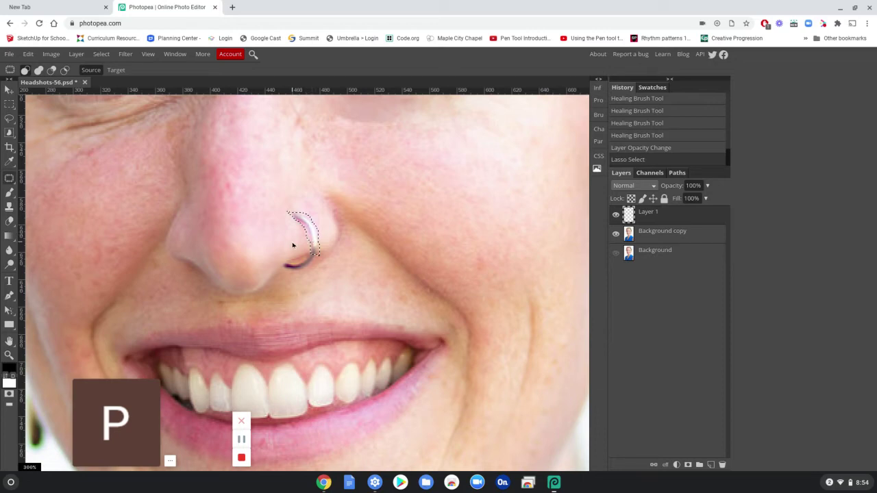
double_click(292, 245)
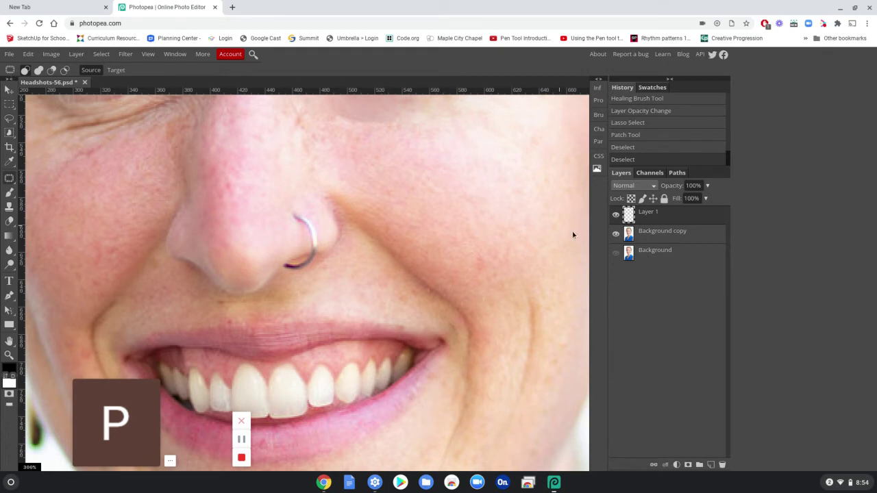
Step: On the Background copy layer, patch the upper part of the nose ring with adjacent nose skin and deselect
left_click(671, 236)
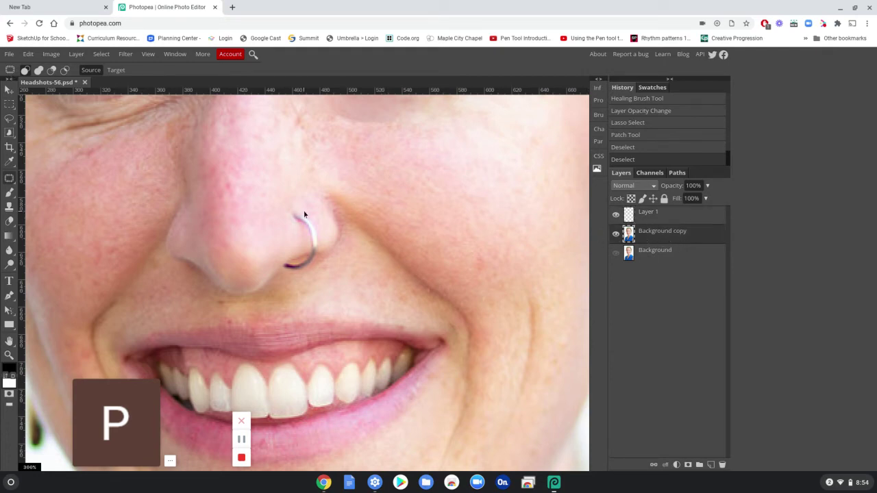
mouse_move(299, 217)
left_mouse_down()
mouse_move(290, 211)
mouse_move(291, 225)
mouse_move(319, 254)
mouse_move(319, 225)
mouse_move(293, 212)
left_mouse_up()
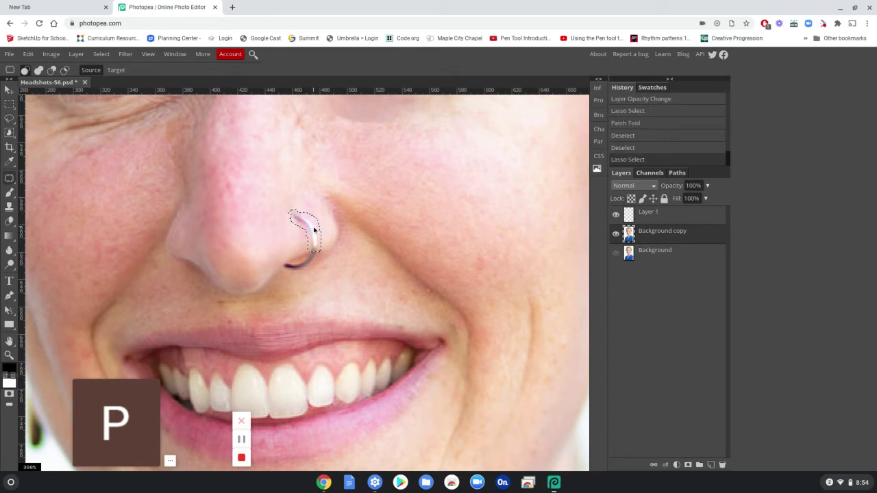
left_click_drag(313, 231, 293, 237)
mouse_move(293, 237)
left_mouse_down()
mouse_move(313, 230)
mouse_move(355, 253)
mouse_move(348, 368)
mouse_move(326, 397)
mouse_move(343, 410)
mouse_move(325, 364)
mouse_move(334, 233)
mouse_move(329, 276)
mouse_move(277, 372)
mouse_move(373, 348)
mouse_move(372, 311)
mouse_move(349, 241)
mouse_move(327, 222)
mouse_move(295, 238)
left_mouse_up()
left_click_drag(295, 237, 295, 237)
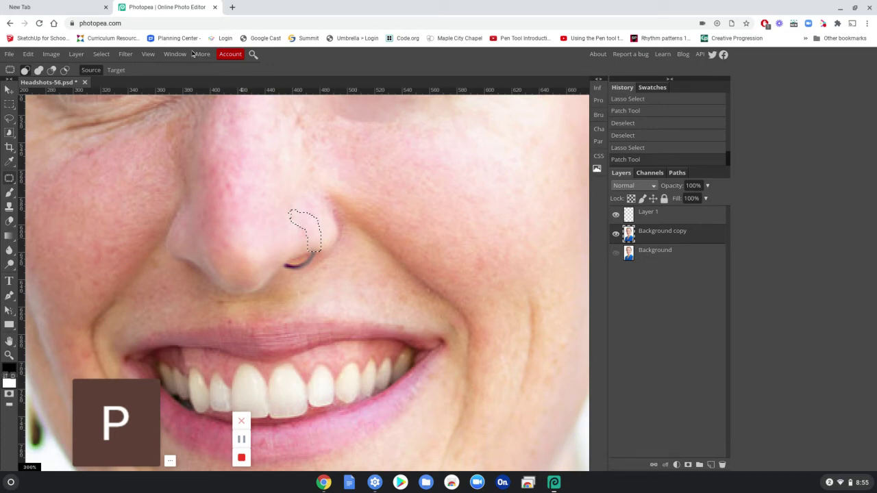
left_click(102, 55)
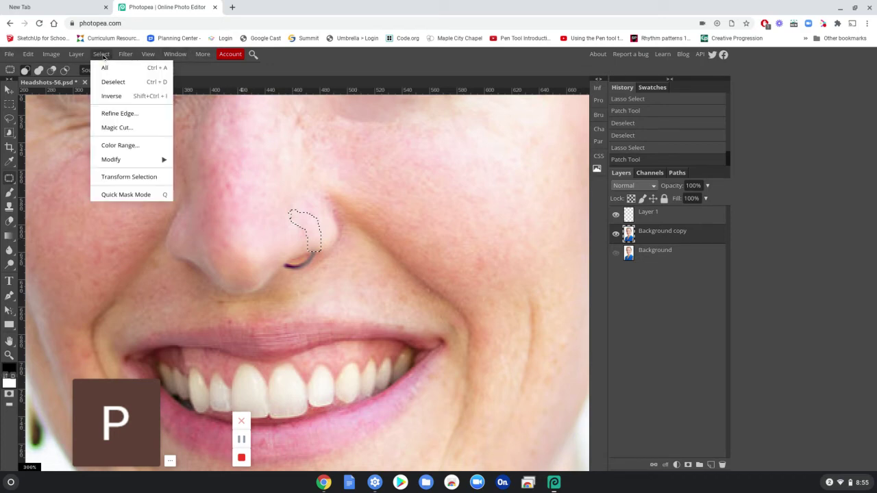
left_click(109, 82)
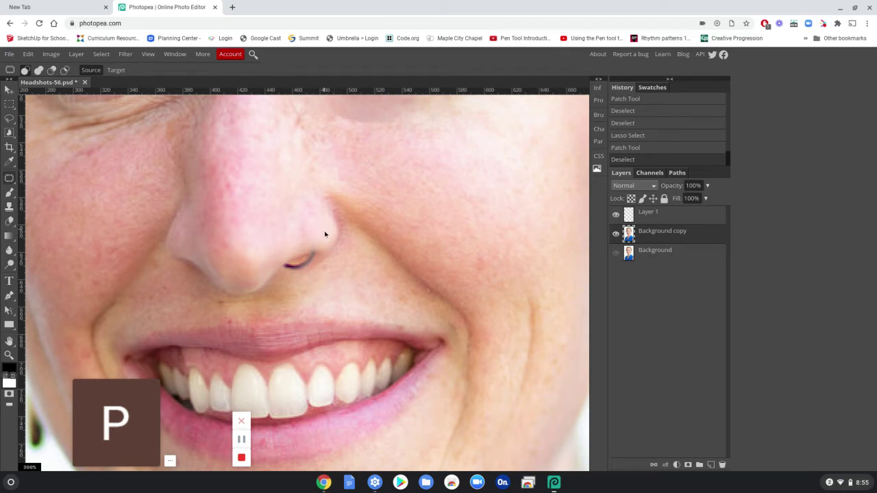
Step: Patch the remaining lower part of the nose ring beneath the nostril with nearby skin and deselect
mouse_move(307, 261)
left_mouse_down()
mouse_move(303, 269)
mouse_move(311, 259)
left_mouse_up()
mouse_move(309, 258)
left_mouse_down()
mouse_move(285, 265)
mouse_move(308, 269)
mouse_move(316, 249)
mouse_move(309, 263)
mouse_move(334, 267)
mouse_move(334, 246)
mouse_move(339, 268)
mouse_move(299, 269)
mouse_move(294, 258)
mouse_move(314, 249)
left_mouse_up()
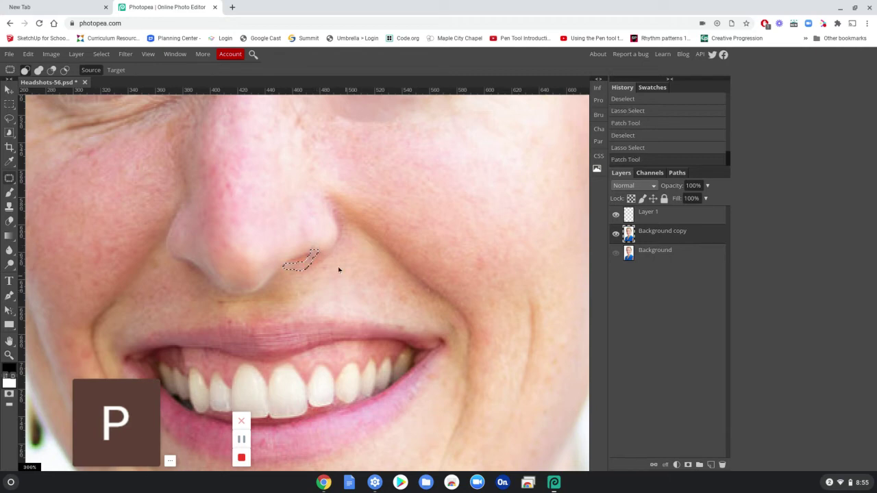
left_click(102, 54)
left_click(106, 83)
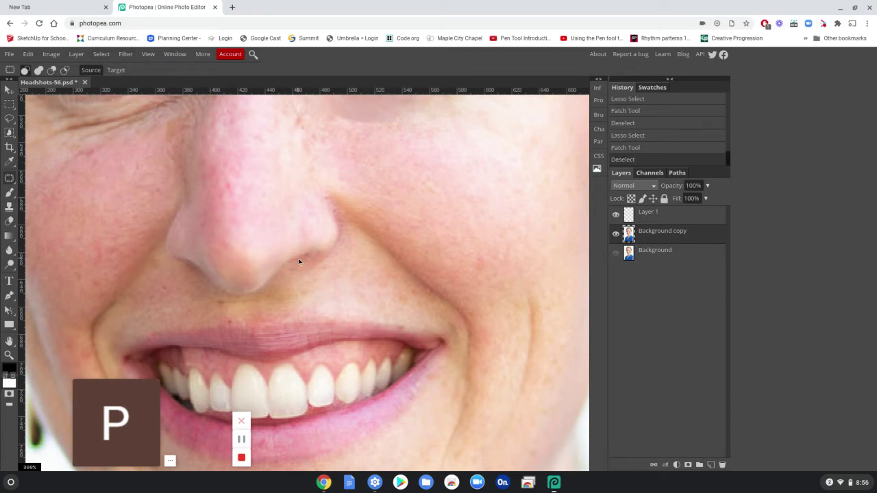
Step: Clean up the nostril edge where the ring was with the Healing Brush, sampling skin from above the lip
scroll(301, 257, "up", 3)
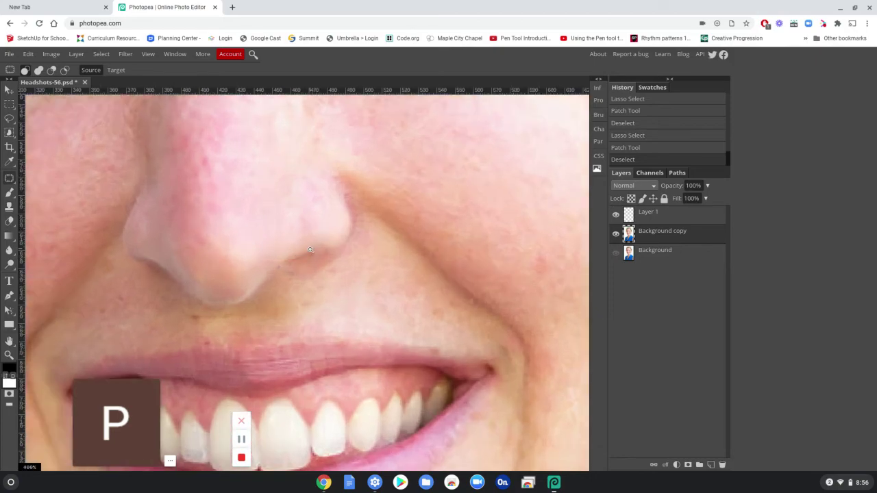
scroll(310, 249, "up", 1)
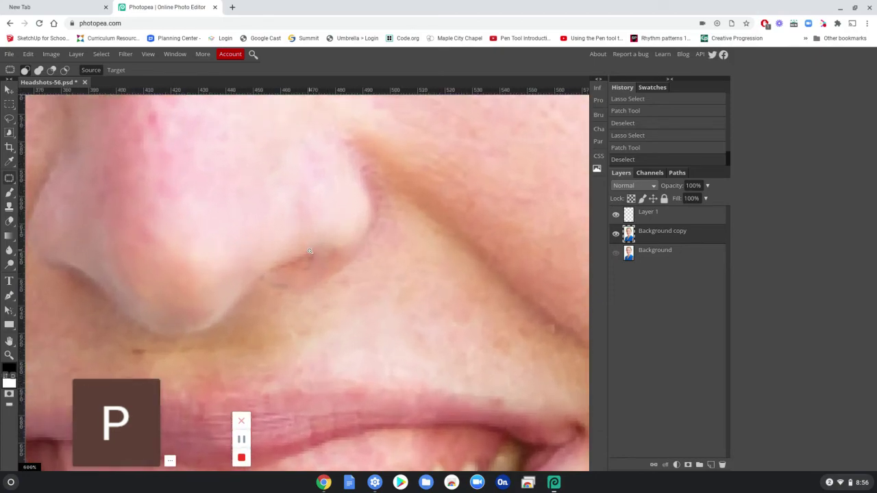
scroll(309, 251, "up", 2)
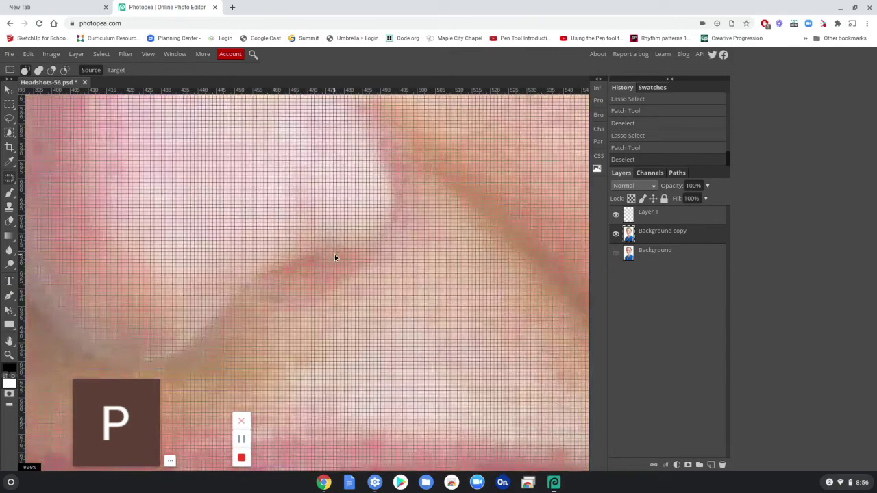
scroll(334, 257, "down", 1)
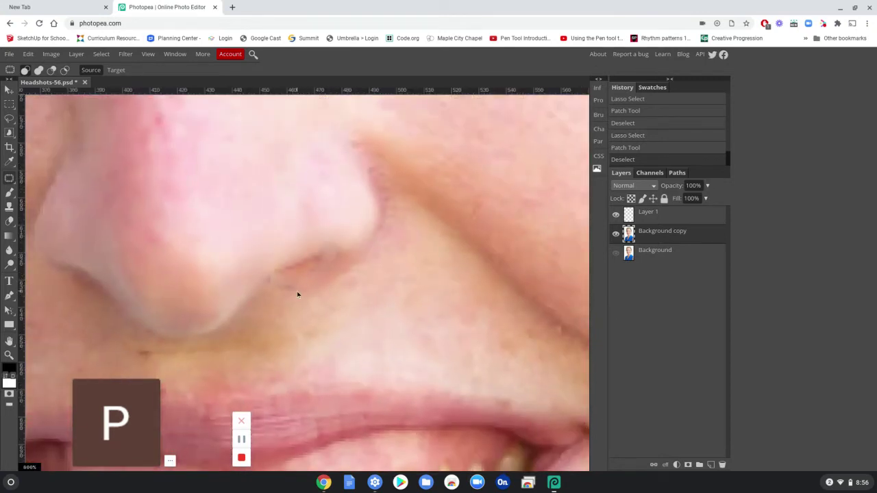
right_click(9, 178)
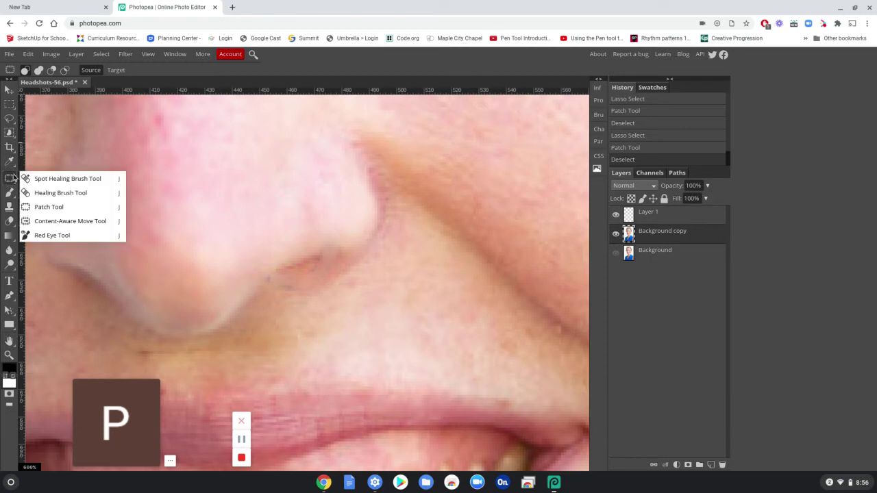
left_click(59, 196)
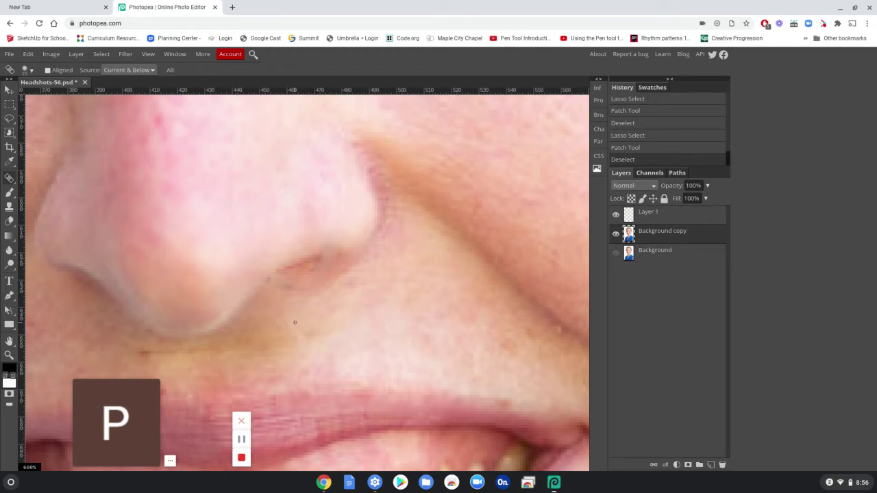
mouse_move(294, 322)
left_mouse_down()
mouse_move(282, 281)
mouse_move(296, 292)
mouse_move(318, 276)
left_mouse_up()
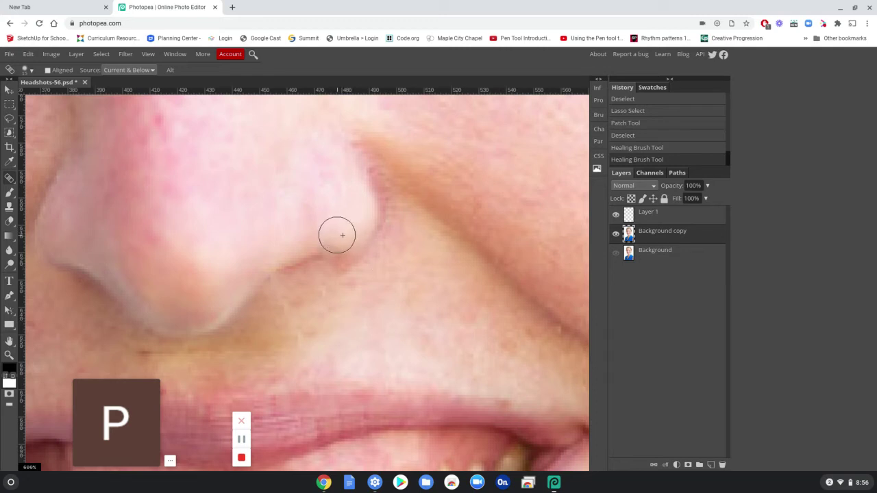
left_click(308, 223)
left_click(156, 205)
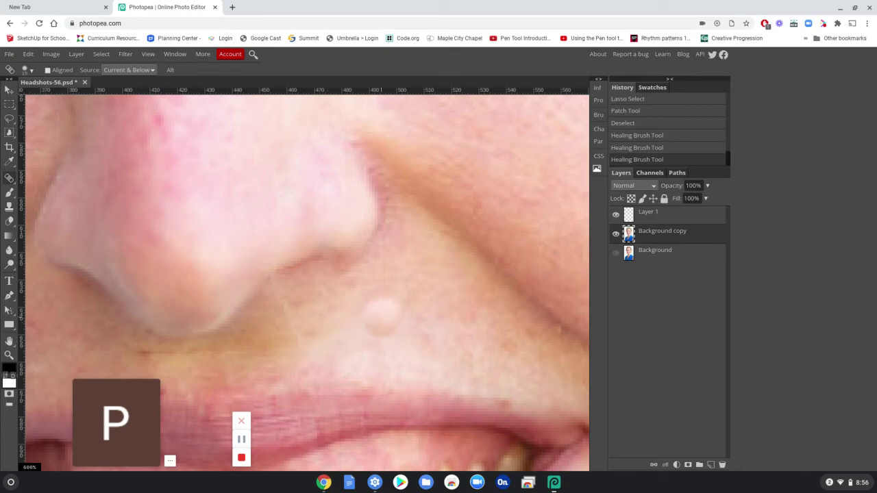
left_click(381, 312)
scroll(381, 318, "down", 8)
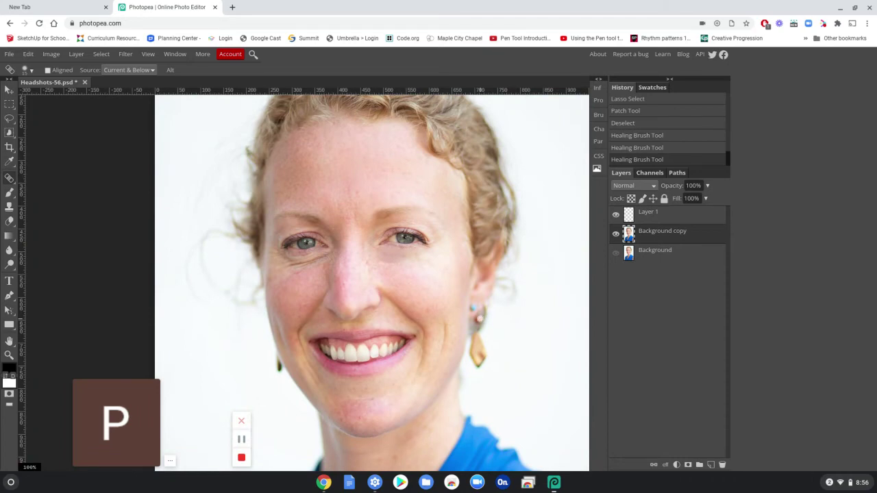
Step: Outline the eye and eyebrow on the photo's left side with the Patch Tool, replace them with forehead skin, and deselect
scroll(387, 291, "up", 2)
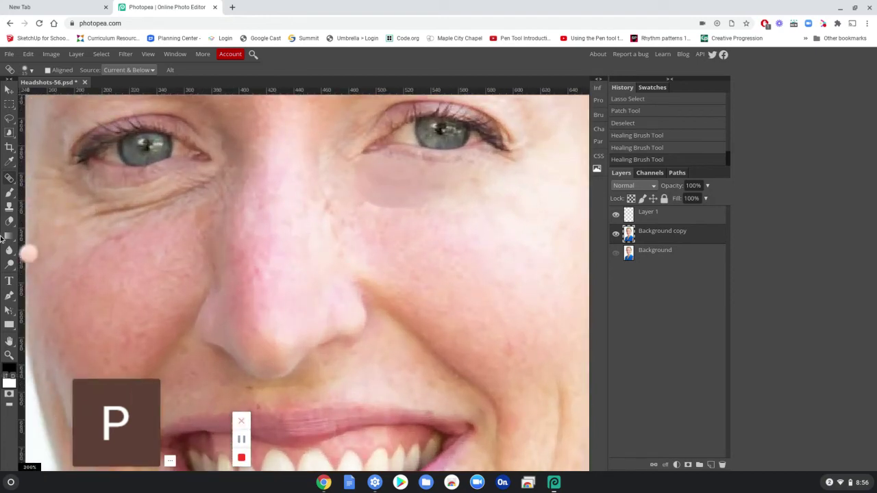
right_click(10, 178)
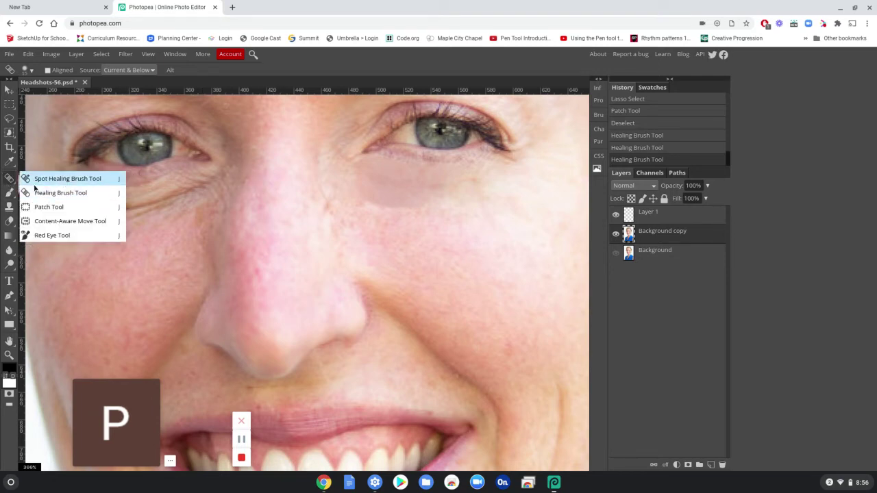
left_click(61, 209)
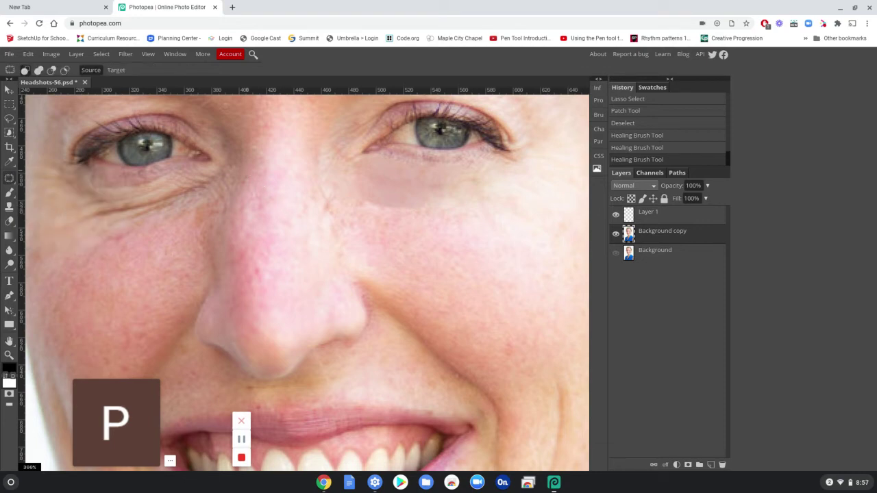
left_click(247, 170, "ctrl")
scroll(247, 170, "down", 5)
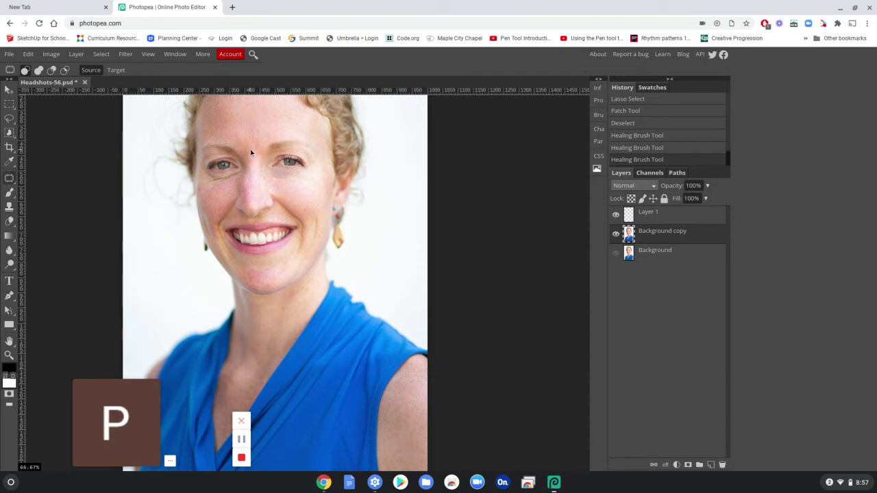
mouse_move(245, 154)
left_mouse_down()
mouse_move(223, 139)
mouse_move(202, 144)
mouse_move(205, 184)
mouse_move(224, 187)
mouse_move(243, 173)
mouse_move(241, 147)
mouse_move(220, 169)
mouse_move(241, 133)
left_mouse_up()
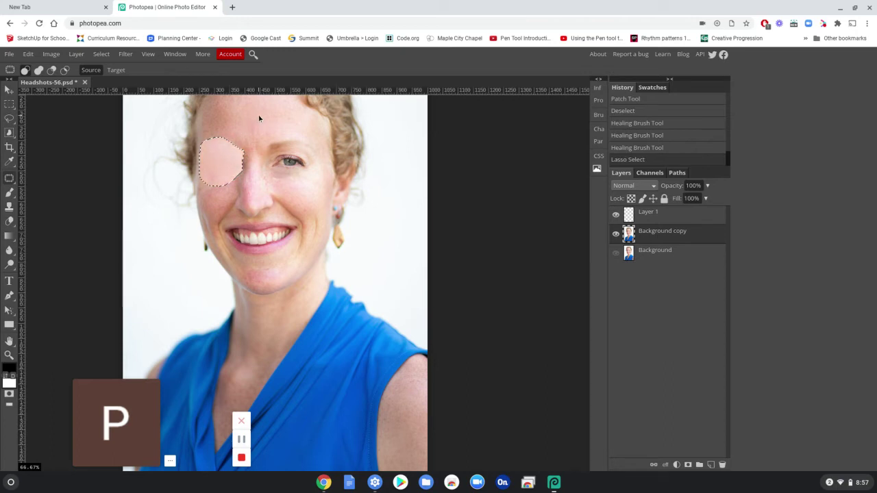
key("ctrl+d")
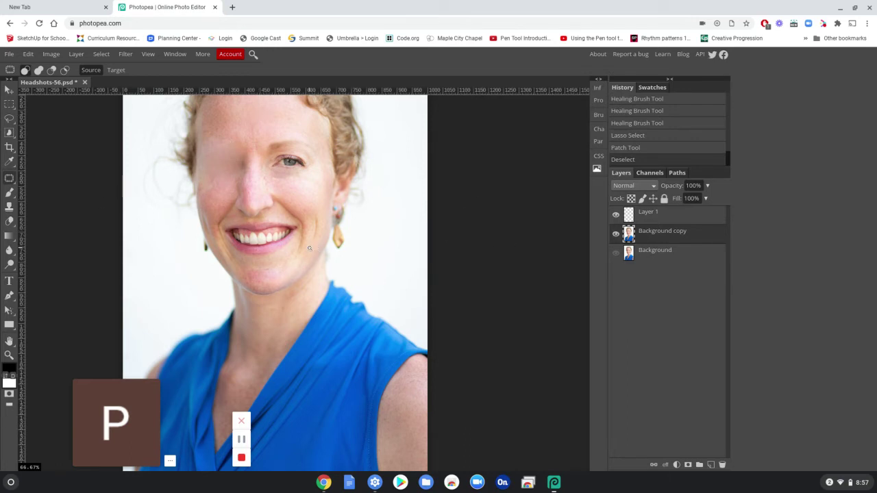
Step: Undo the patch over the eye and eyebrow on the photo's left side and deselect the area
left_click_drag(313, 251, 336, 358)
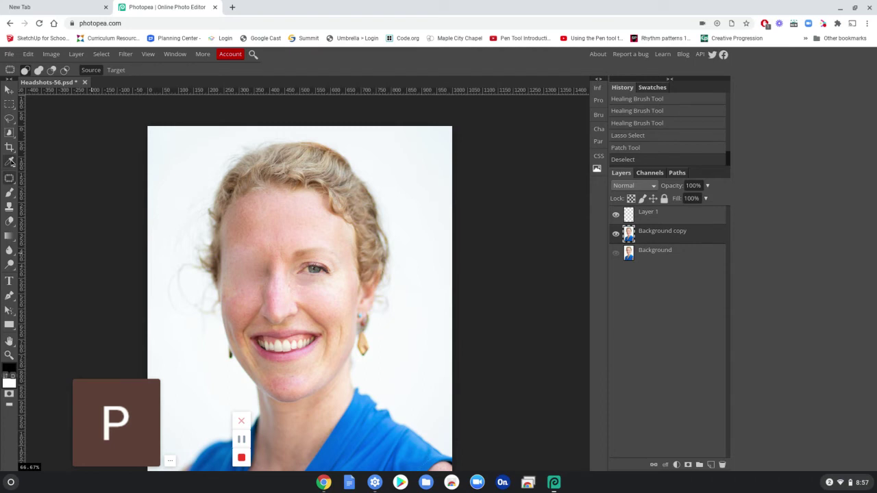
key("ctrl+z")
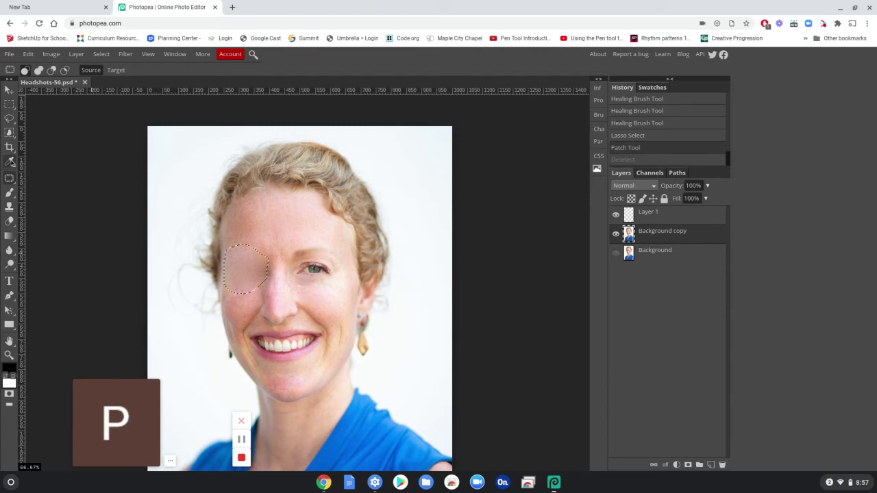
key("ctrl+z")
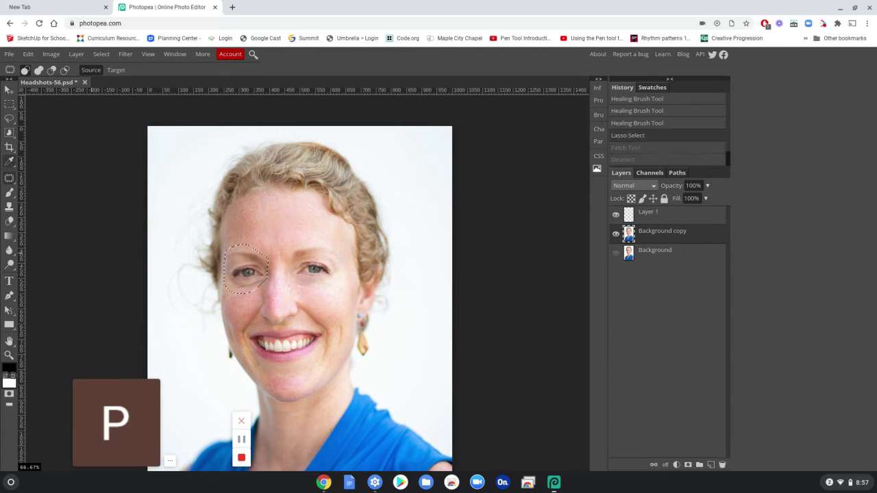
left_click(100, 55)
left_click(108, 81)
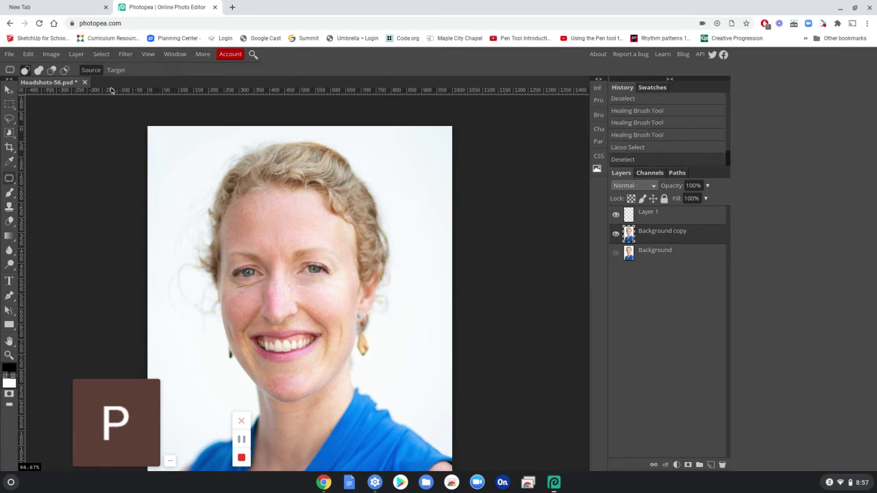
Step: Try moving the eye and eyebrow on the photo's left side to the forehead with the Content-Aware Move Tool, and undo the move
left_click(8, 180)
left_click(6, 182)
left_click(8, 182)
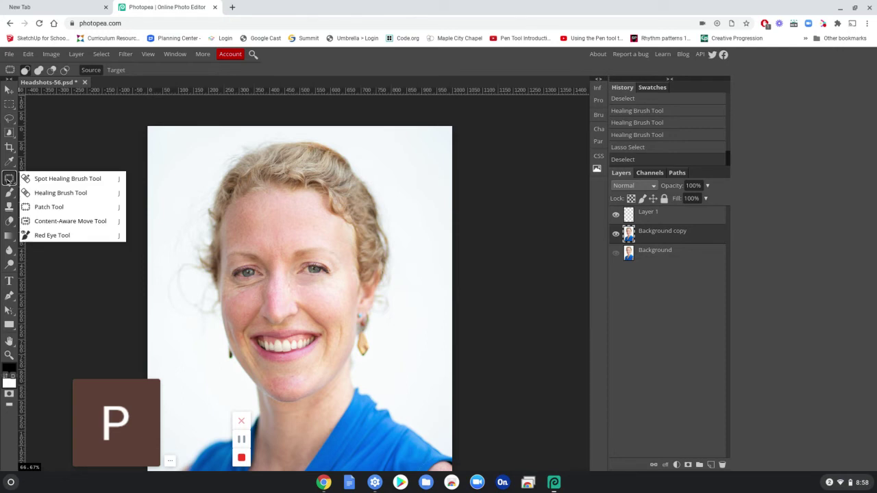
left_click(51, 222)
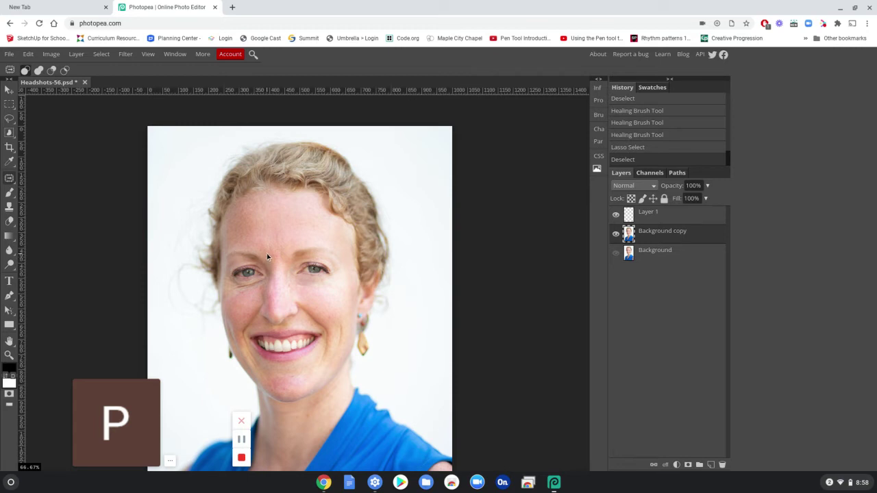
mouse_move(240, 248)
left_mouse_down()
mouse_move(228, 250)
mouse_move(229, 291)
mouse_move(261, 295)
mouse_move(269, 255)
left_mouse_up()
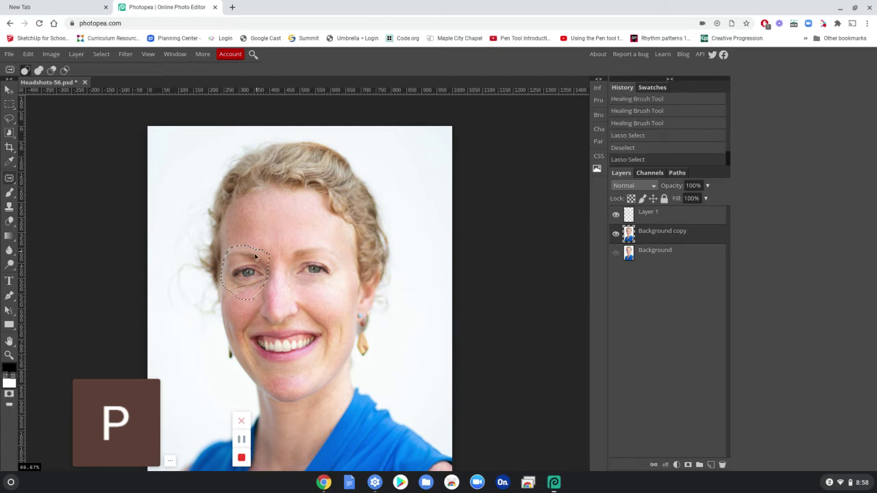
left_click_drag(245, 284, 276, 237)
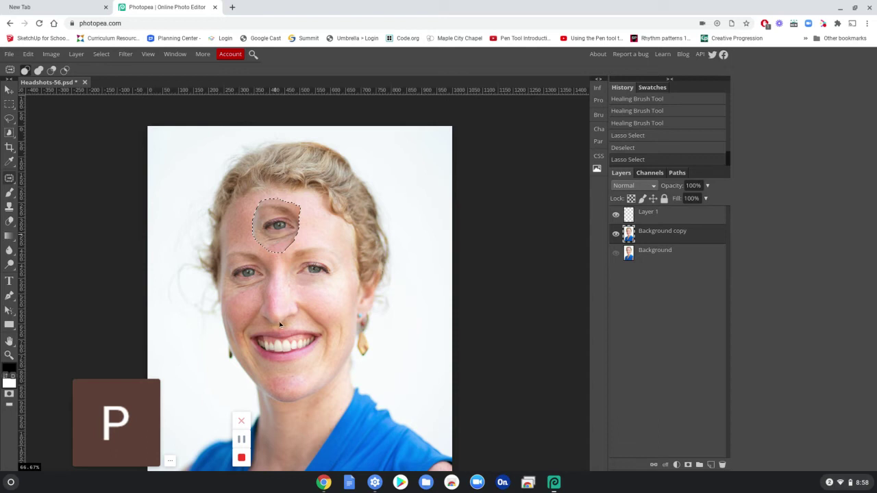
key("Return")
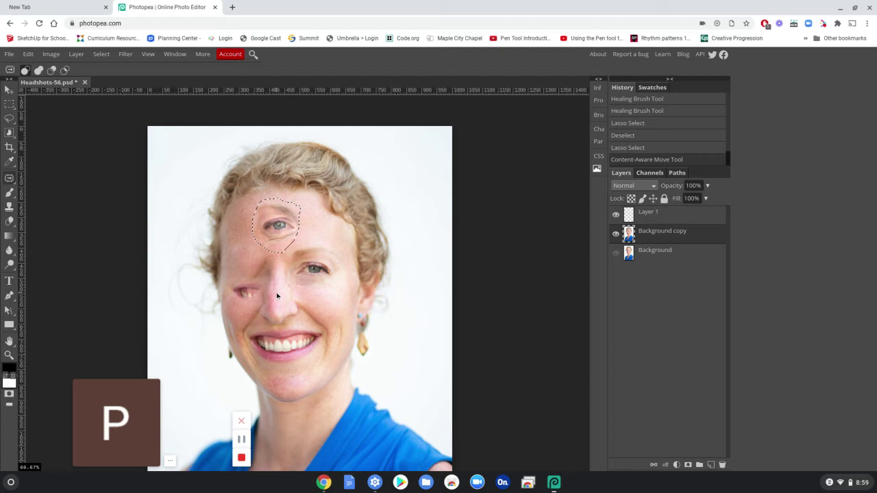
key("ctrl+z")
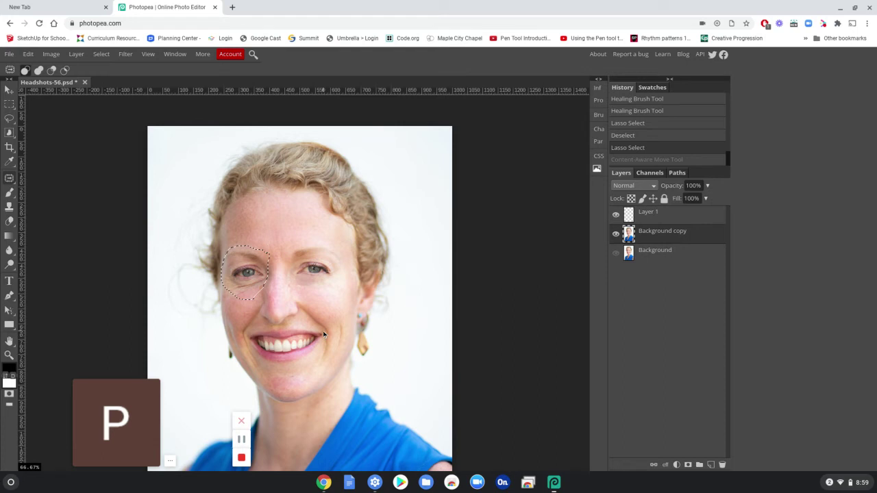
Step: Outline the mouth with the Content-Aware Move Tool and shift it slightly down toward the chin
mouse_move(324, 335)
left_mouse_down()
mouse_move(257, 333)
mouse_move(246, 344)
mouse_move(253, 356)
mouse_move(288, 365)
mouse_move(305, 363)
mouse_move(324, 334)
left_mouse_up()
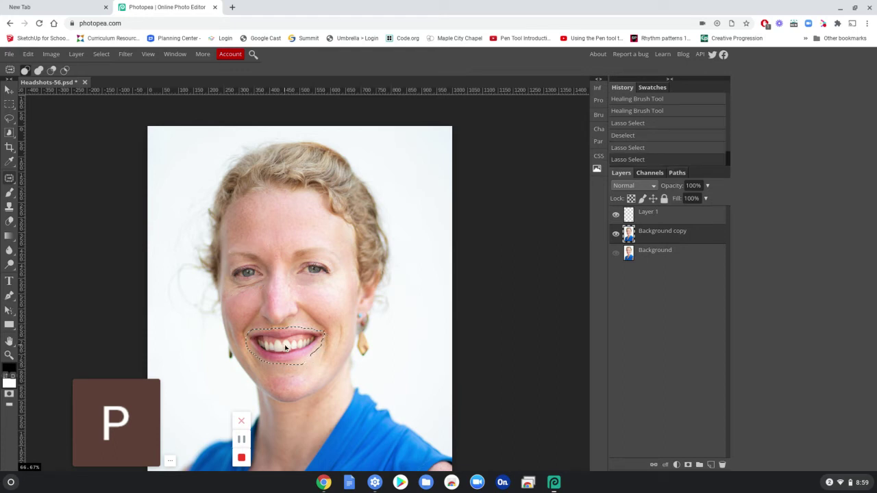
left_click_drag(286, 345, 287, 360)
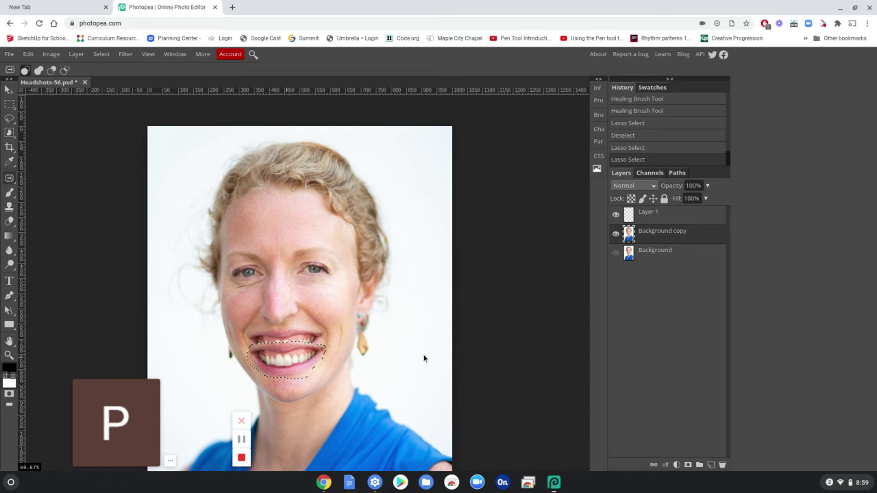
key("Return")
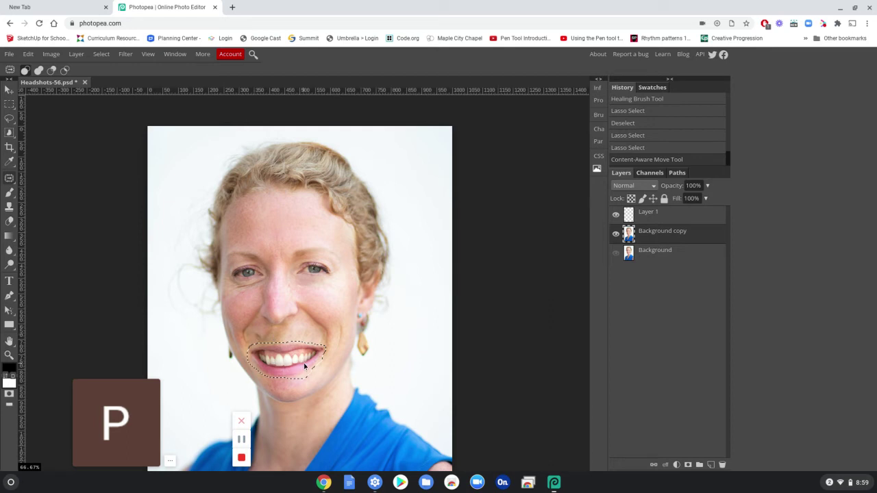
Step: Apply the Red Eye Tool to the pupil of the eye on the photo's left side
right_click(12, 182)
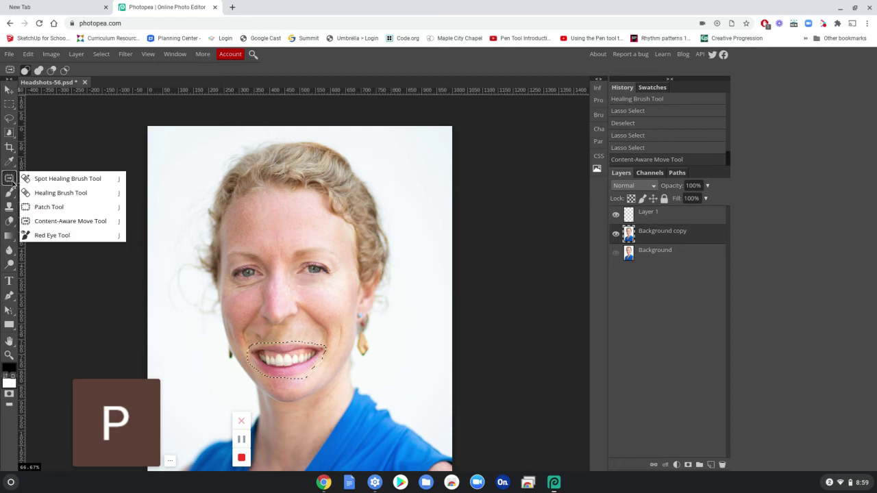
left_click(62, 236)
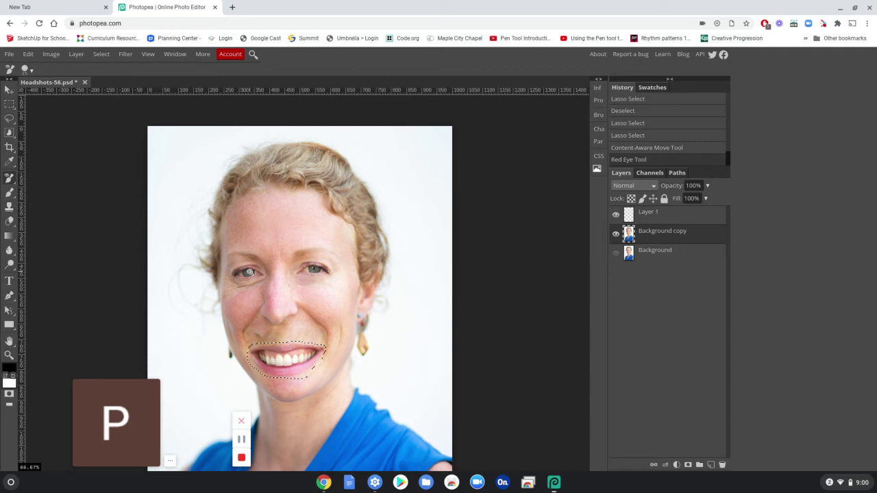
scroll(249, 272, "up", 5)
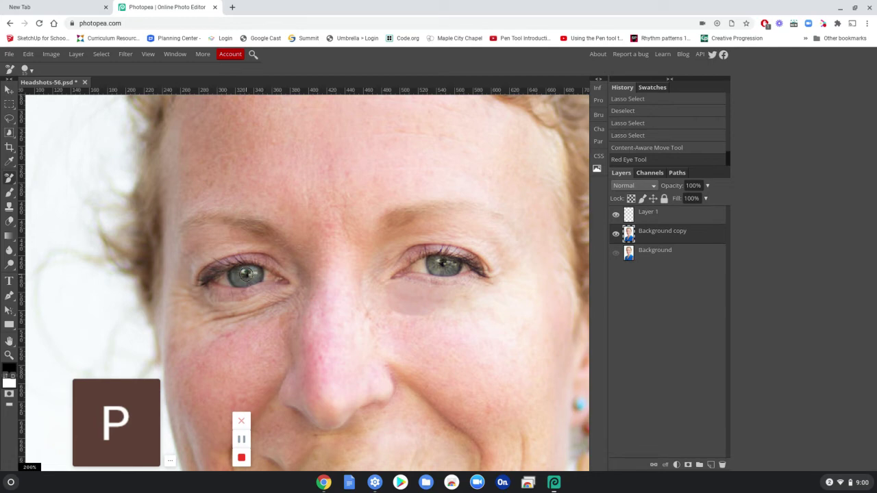
left_click(245, 274)
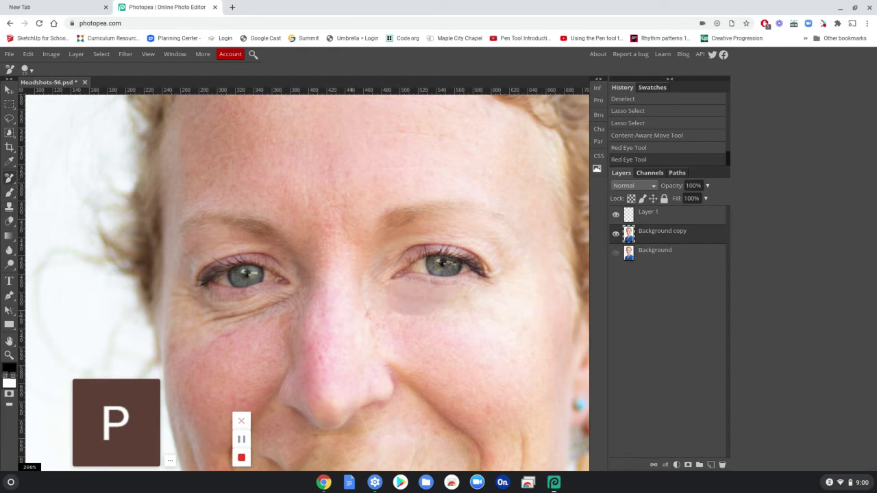
left_click(362, 322, "alt")
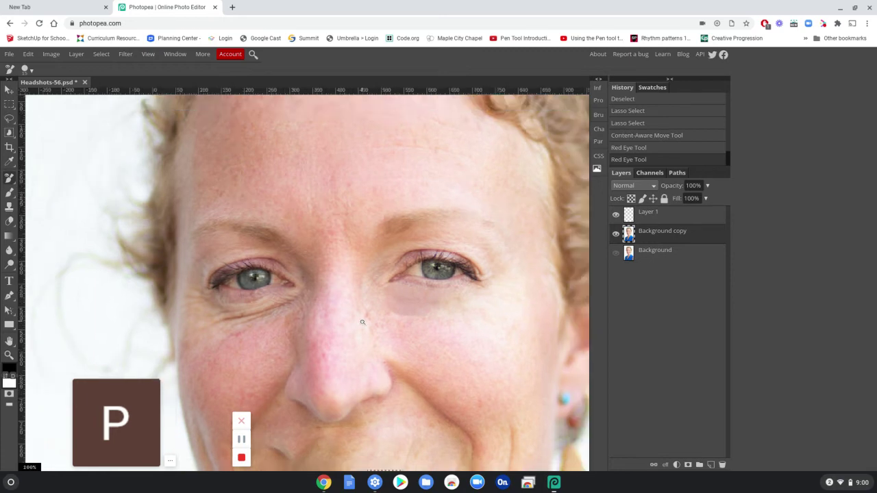
left_click(362, 321, "alt")
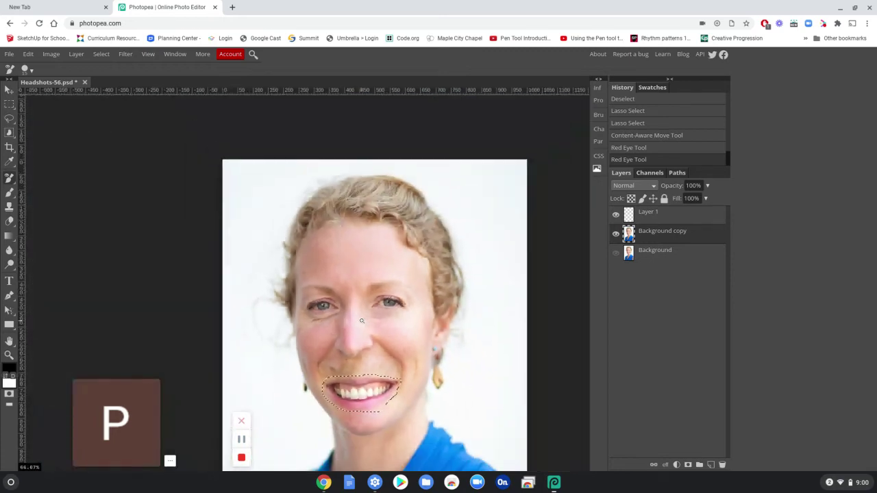
left_click(361, 320)
left_click(362, 320, "alt")
left_click(362, 320, "alt")
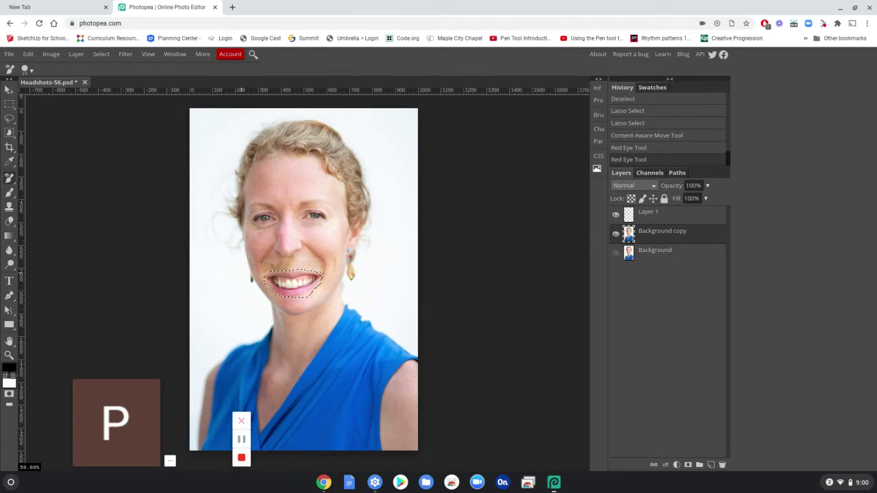
Step: Undo the red-eye corrections, the mouth move, and the mouth and eye selections
key("ctrl+z")
key("ctrl+z")
key("ctrl+z")
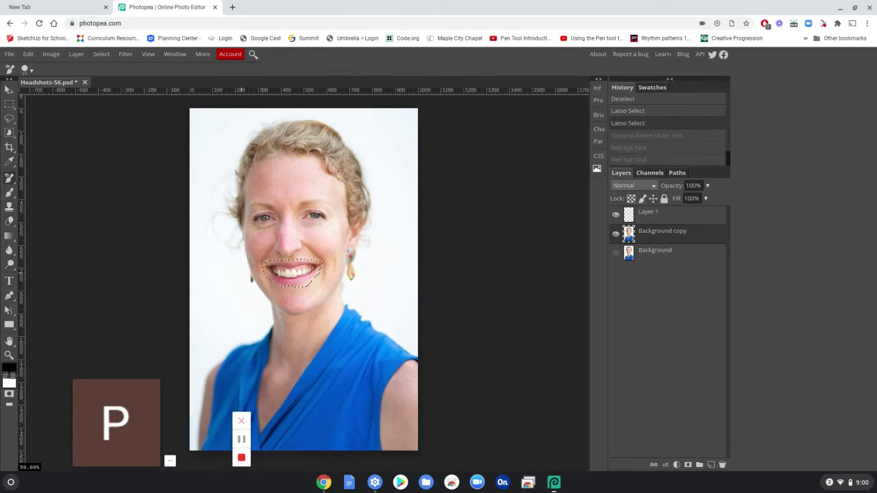
key("ctrl+z")
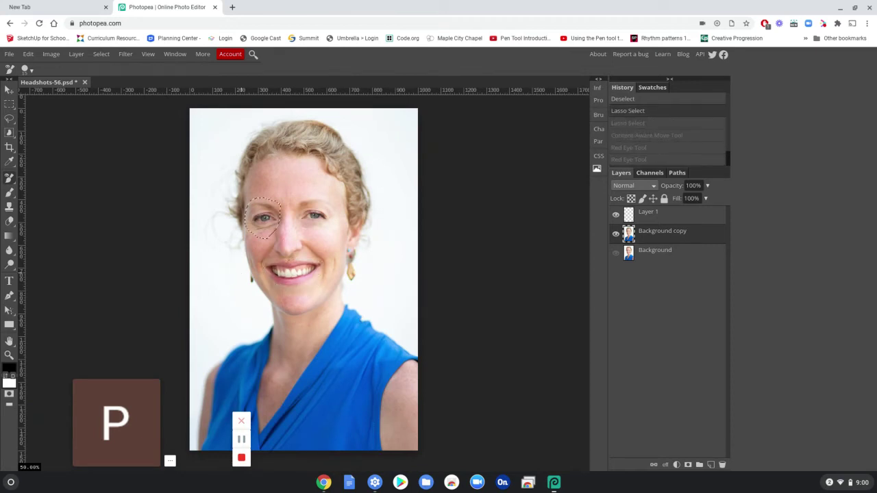
key("ctrl+z")
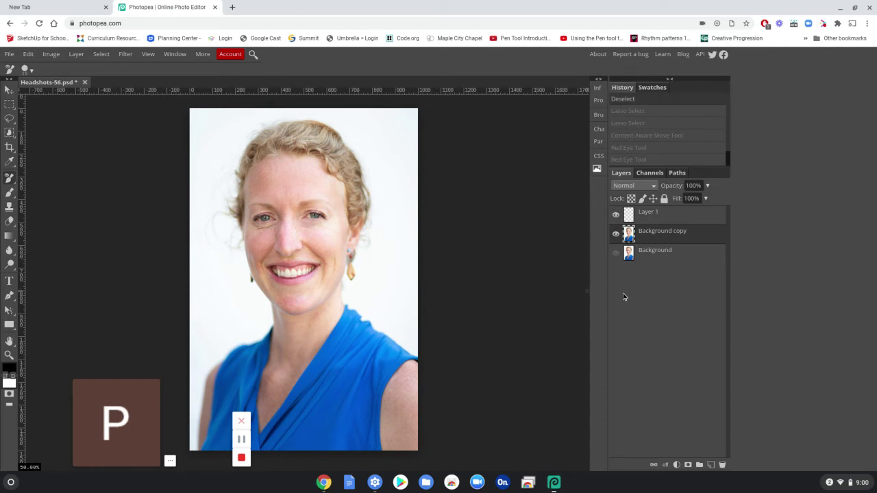
Step: Show the Background layer and remove the stray hair strands beside the head on the photo's left side with the Spot Healing Brush
left_click(615, 253)
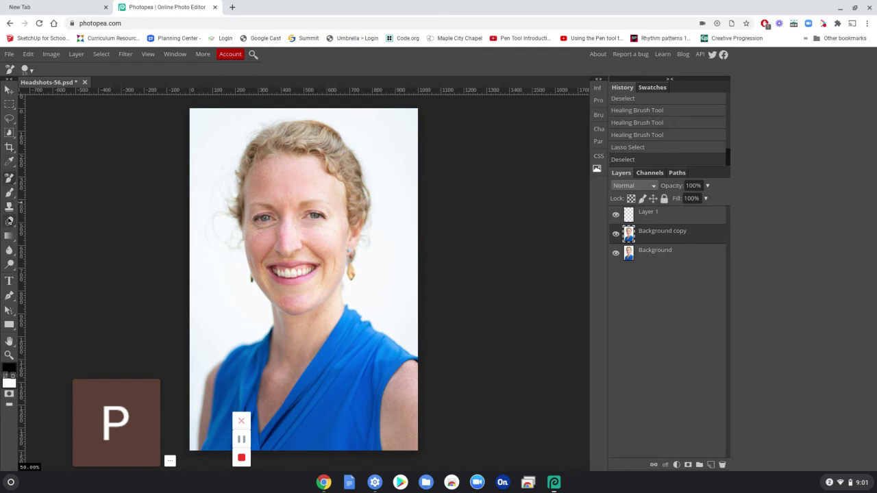
right_click(9, 180)
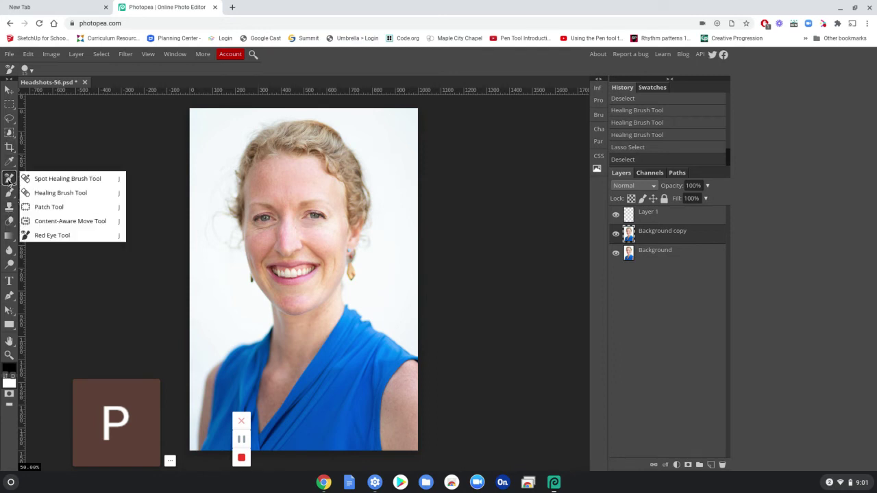
left_click(39, 176)
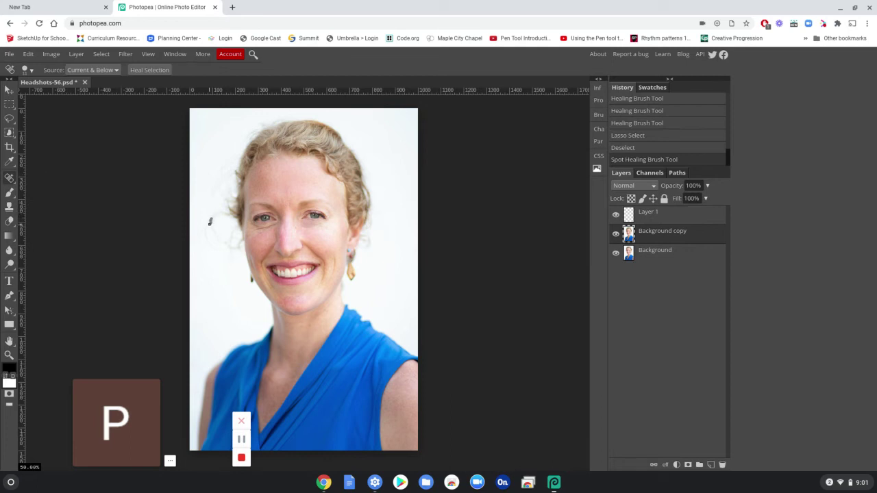
mouse_move(210, 222)
left_mouse_down()
mouse_move(213, 214)
mouse_move(204, 230)
mouse_move(214, 250)
mouse_move(204, 239)
mouse_move(218, 254)
left_mouse_up()
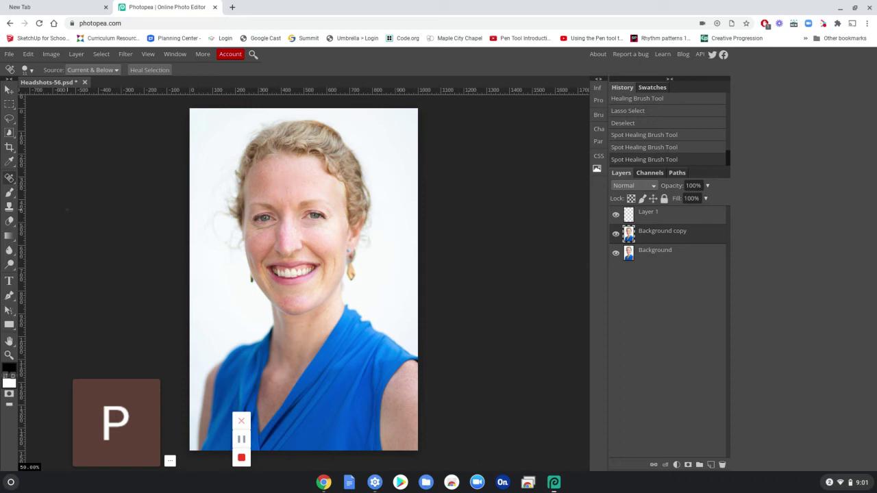
Step: Save the retouched portrait as a PSD file
left_click(9, 55)
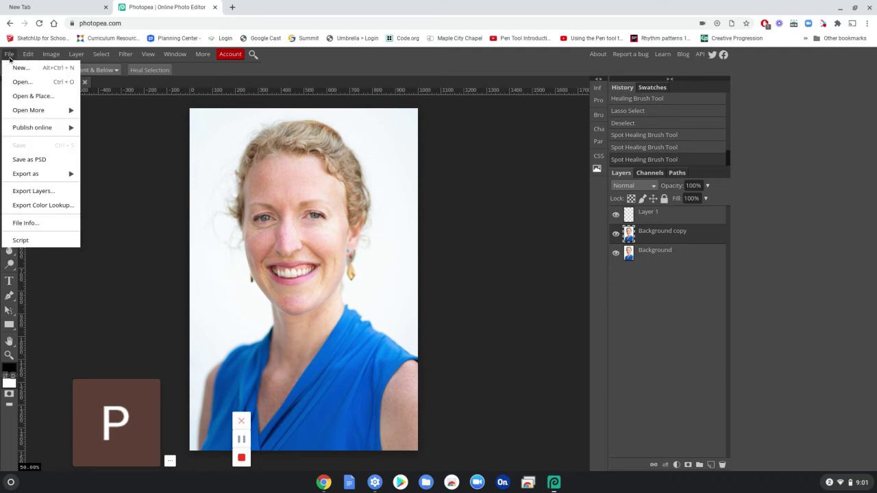
left_click(35, 160)
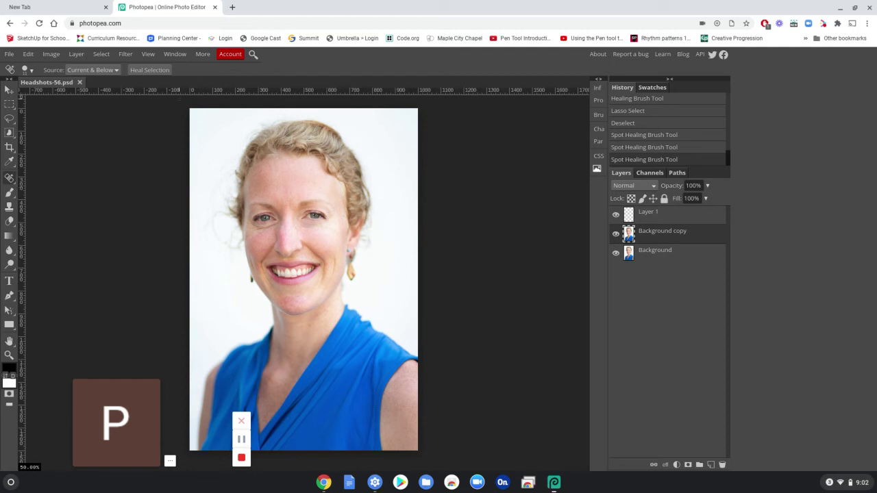
left_click(9, 53)
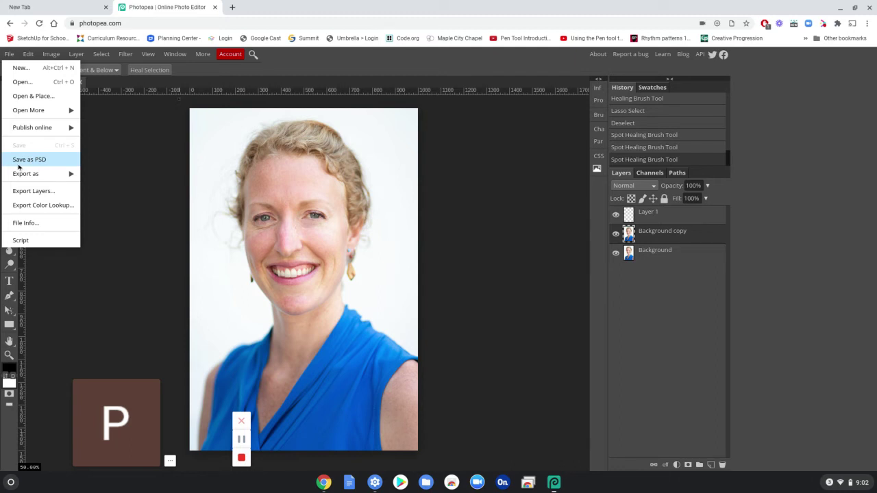
left_click(356, 66)
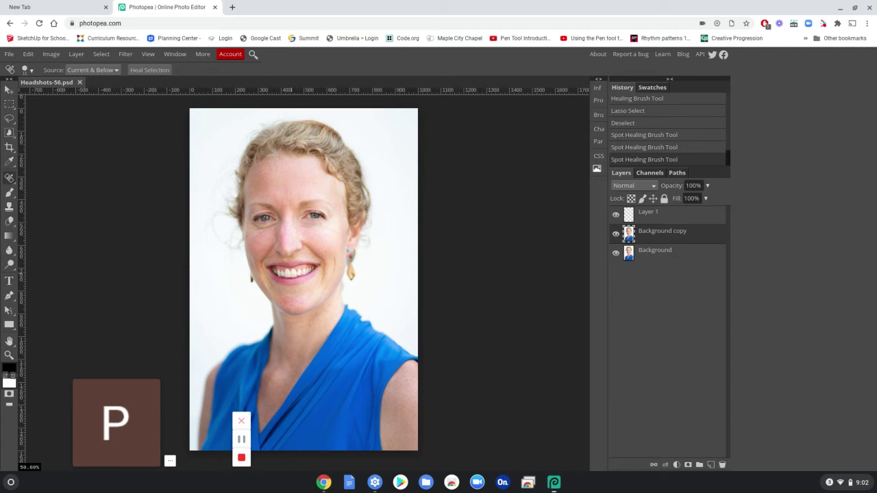
Step: Try selecting the upper front teeth with the Object Selection tool
scroll(292, 274, "up", 4)
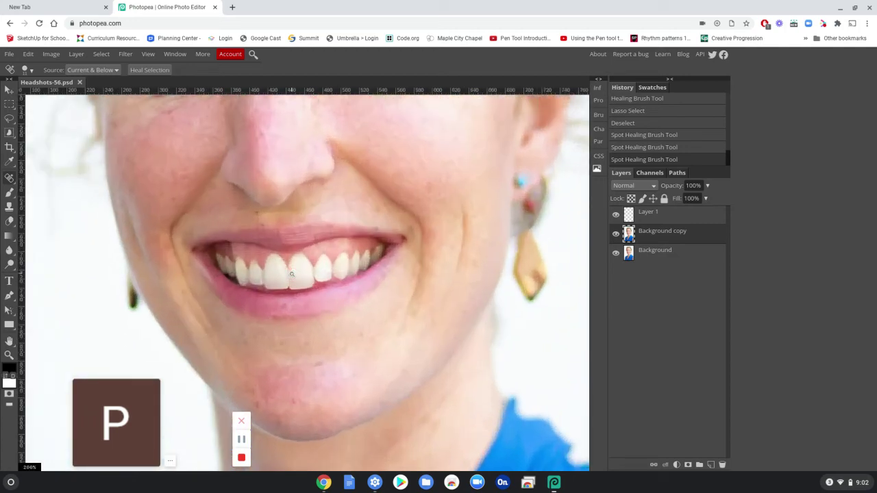
scroll(292, 274, "up", 1)
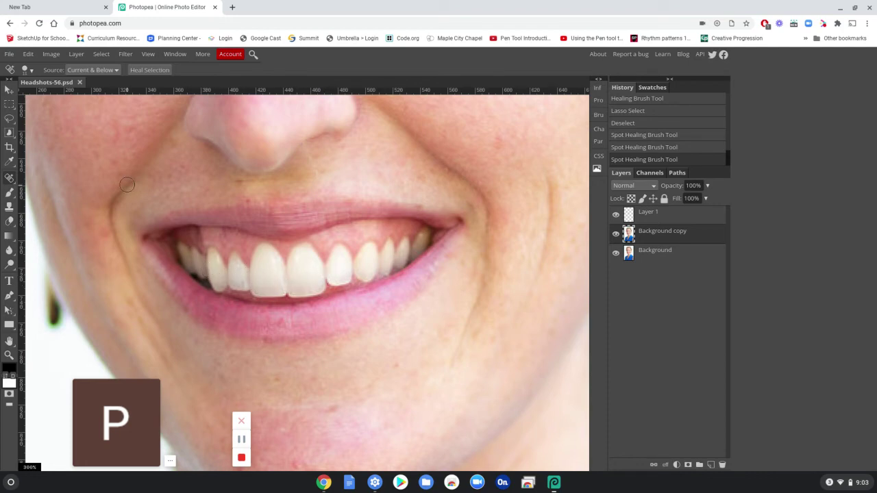
right_click(10, 133)
left_click(9, 134)
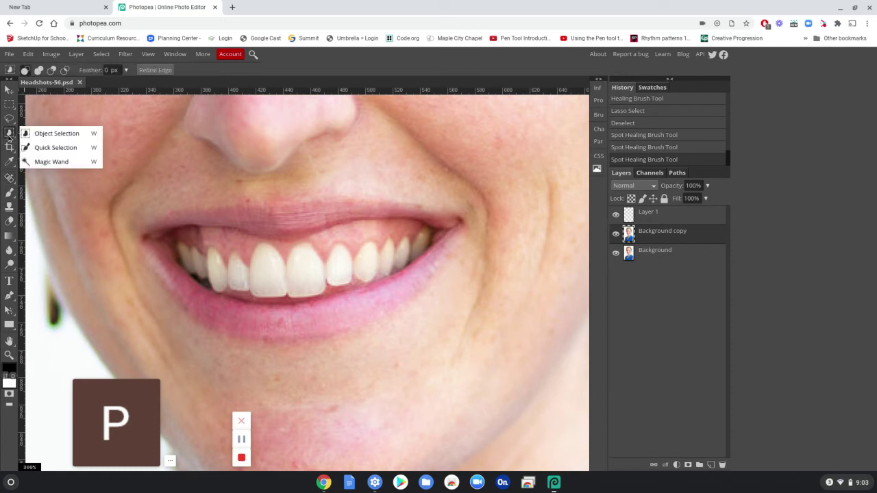
left_click(43, 137)
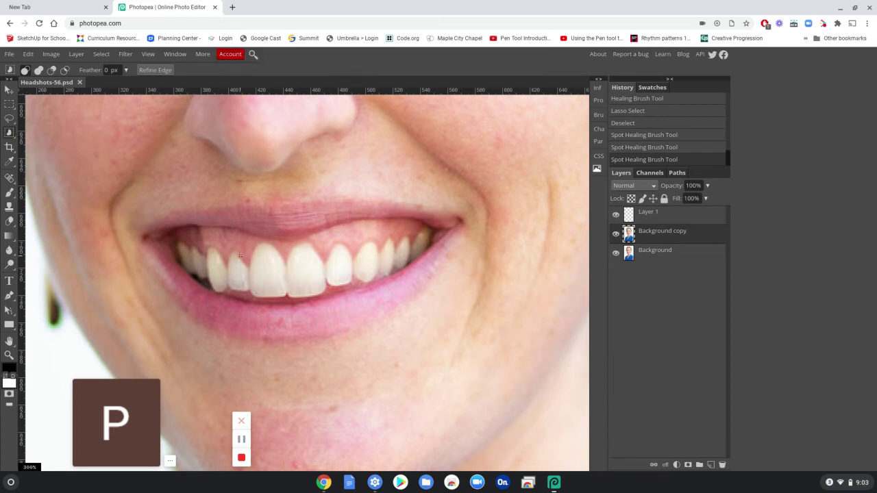
left_click_drag(233, 236, 304, 312)
left_click_drag(306, 312, 305, 312)
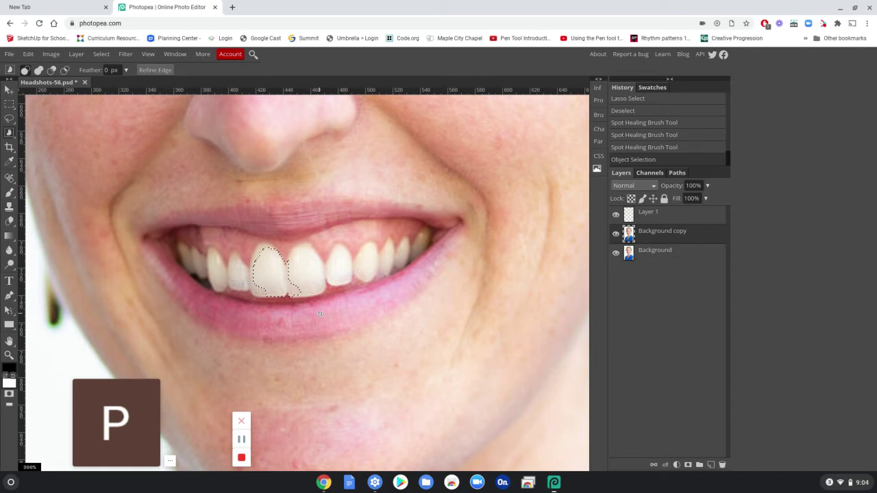
Step: Select the gold drop earring on the photo's right side with the Object Selection tool
scroll(319, 314, "down", 2)
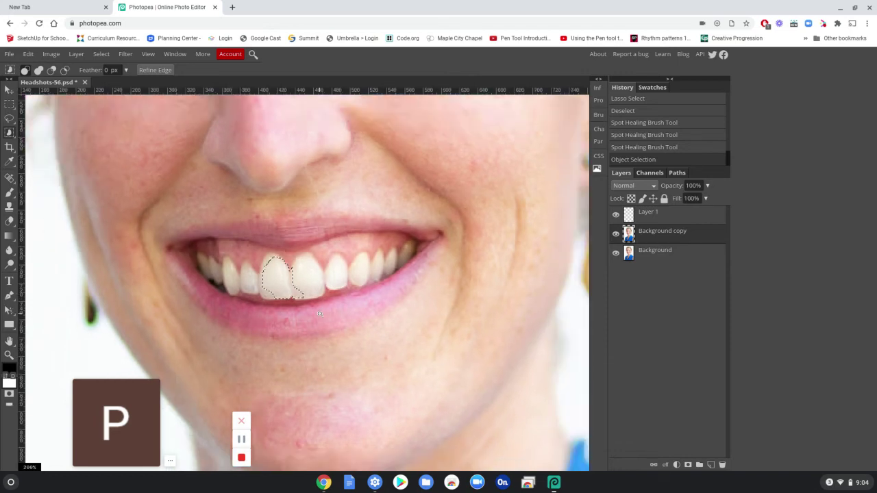
scroll(319, 313, "down", 3)
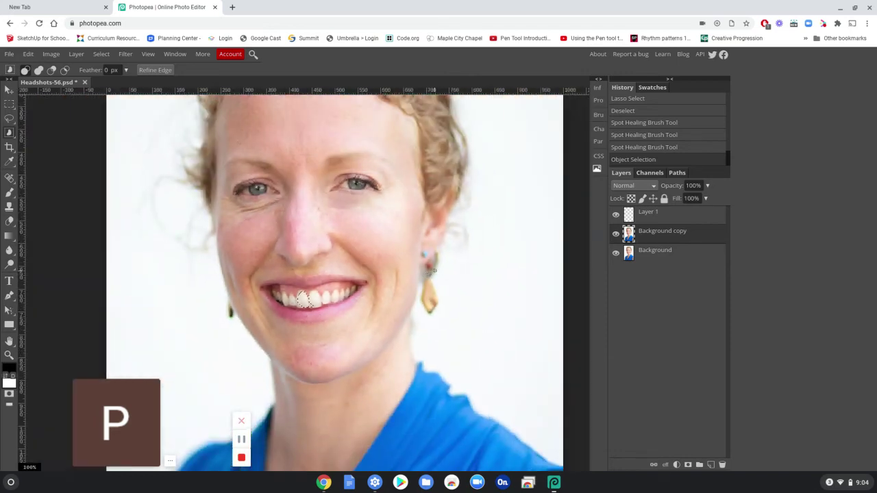
left_click_drag(452, 266, 409, 322)
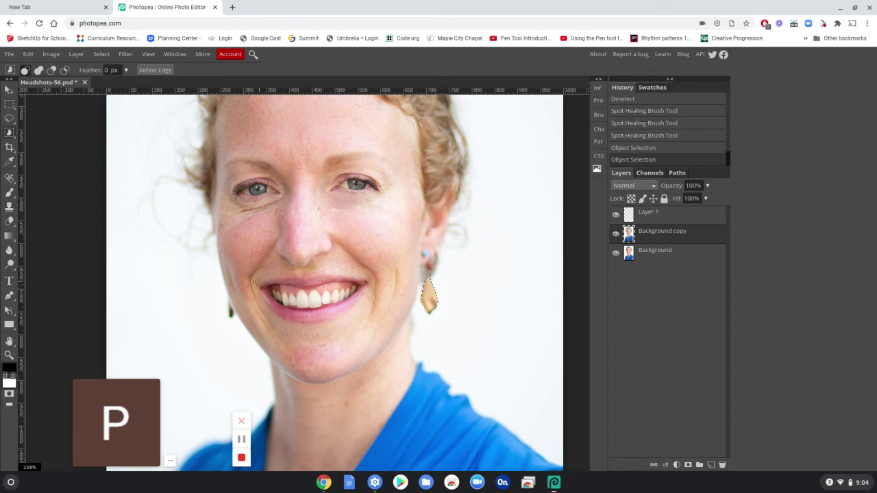
Step: Try adding the teeth to the selection with the Quick Selection tool
right_click(10, 133)
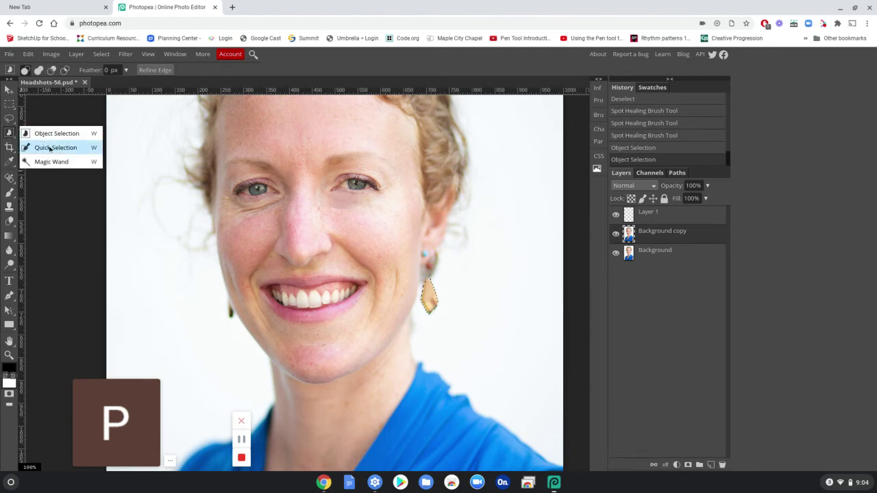
left_click(49, 148)
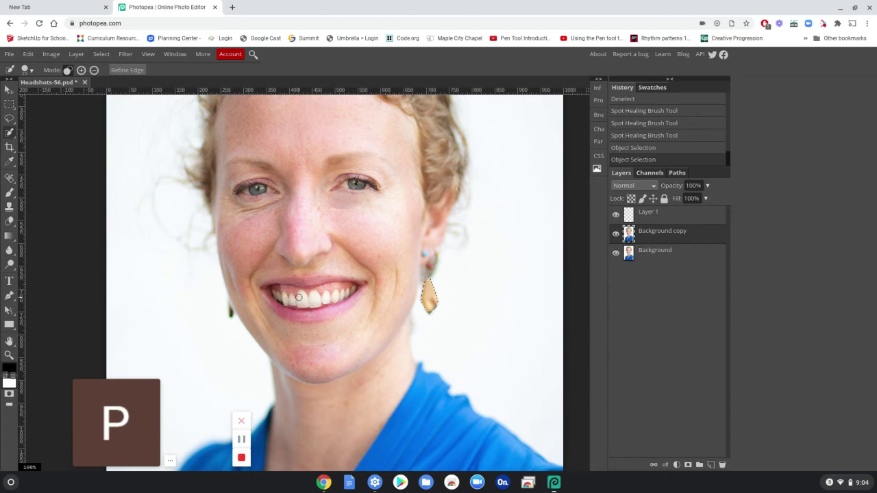
key("alt")
scroll(325, 296, "down", 1)
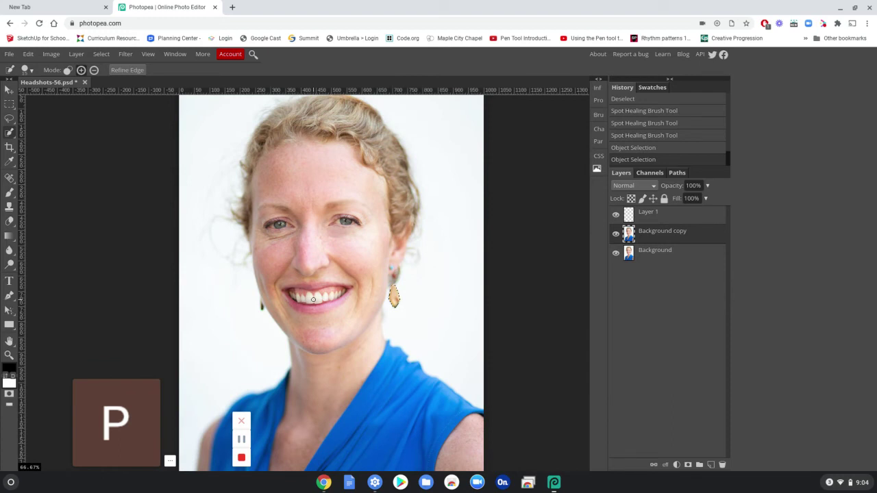
left_click(313, 299)
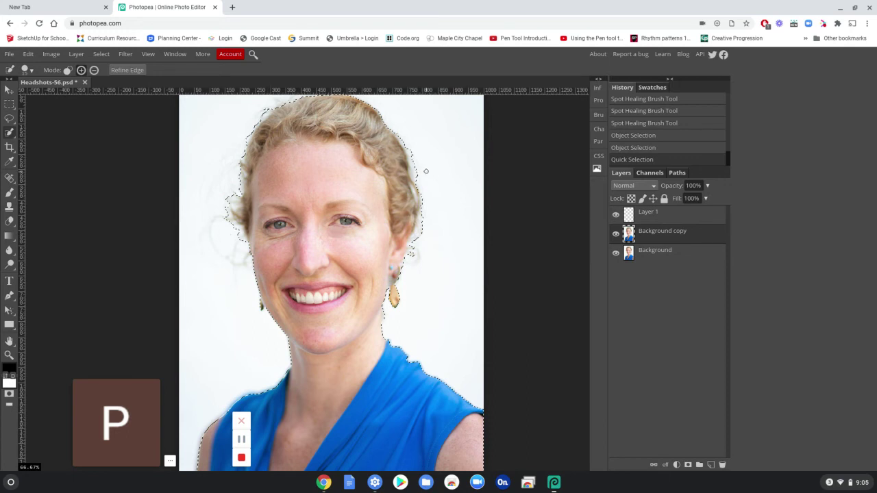
Step: Subtract the head and body from the selection so that only the mouth area is selected
key("alt")
left_click_drag(425, 157, 378, 187)
mouse_move(360, 242)
left_mouse_down()
mouse_move(359, 302)
mouse_move(345, 272)
left_mouse_up()
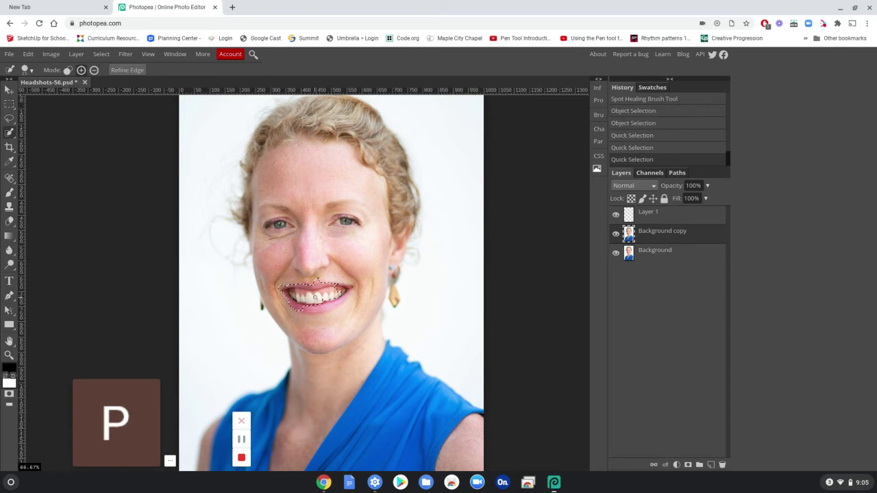
Step: Refine the mouth selection down to the teeth by subtracting the lips and gums with the Quick Selection tool
scroll(317, 298, "up", 5)
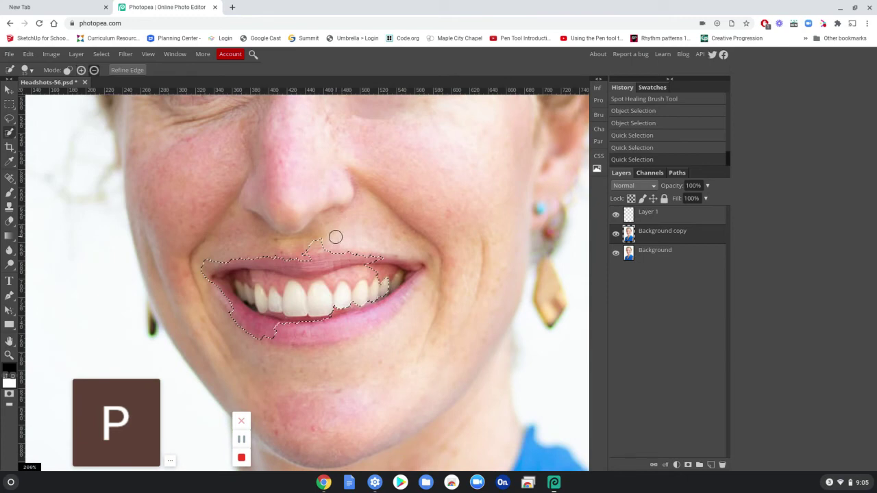
mouse_move(335, 237)
left_mouse_down()
mouse_move(306, 254)
mouse_move(260, 256)
mouse_move(369, 265)
mouse_move(272, 272)
mouse_move(327, 274)
left_mouse_up()
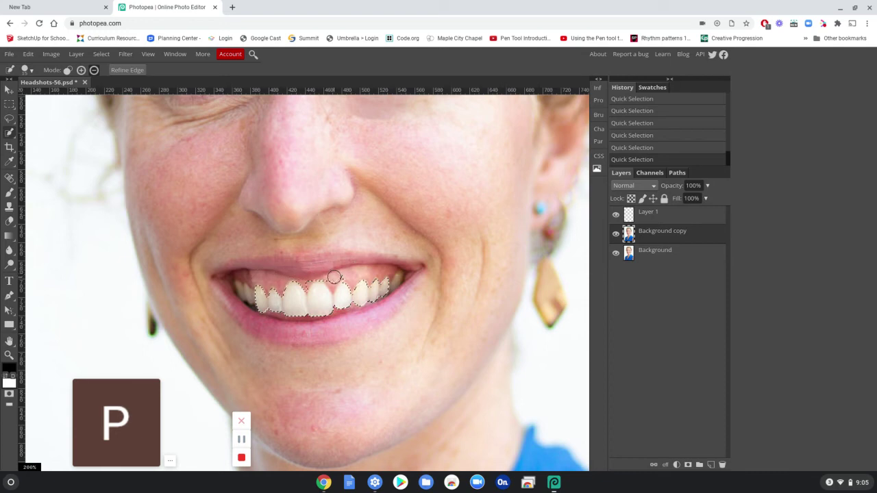
left_click(335, 282)
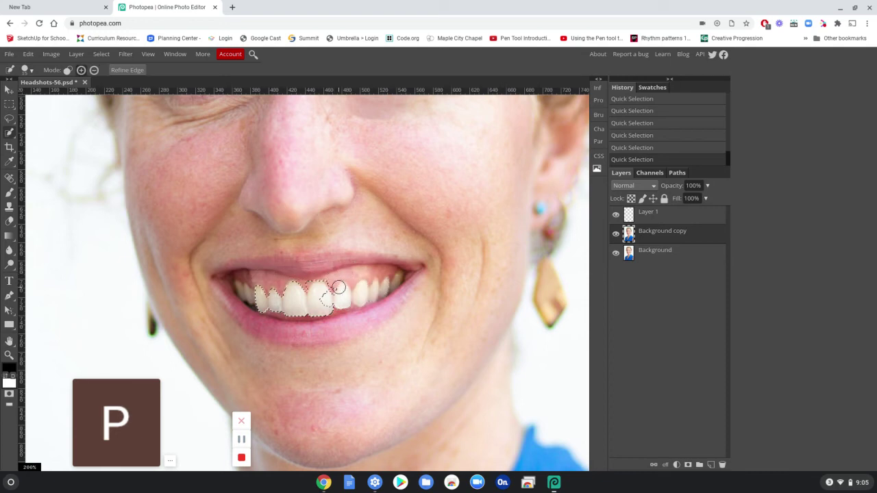
left_click(331, 301)
mouse_move(421, 281)
left_mouse_down()
mouse_move(396, 305)
mouse_move(360, 318)
left_mouse_up()
Step: Preview the teeth selection in Quick Mask mode and deselect it
left_click(14, 198)
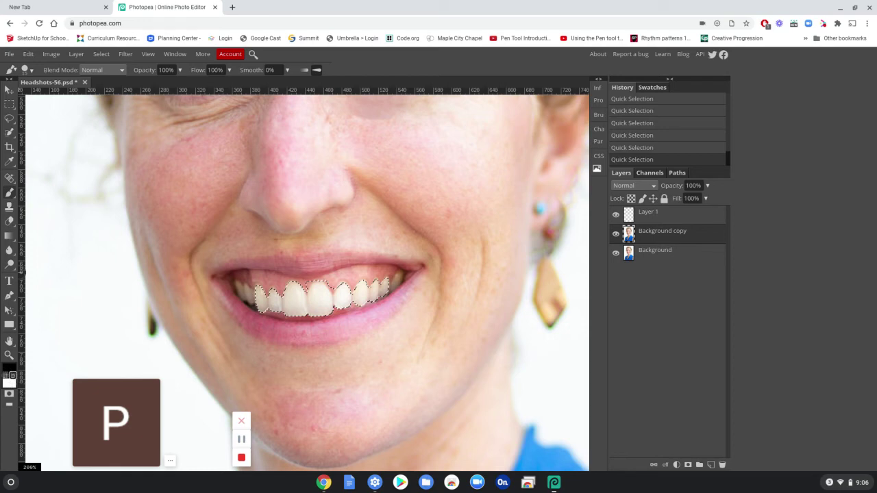
left_click(9, 395)
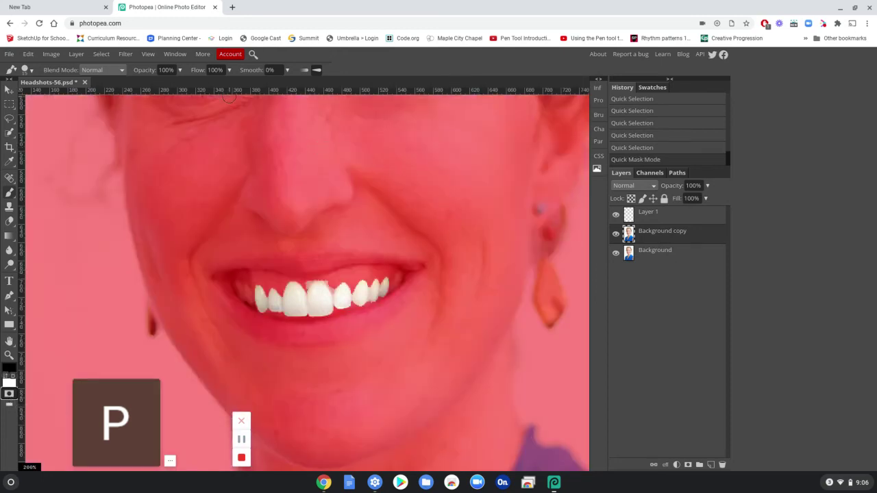
left_click(108, 57)
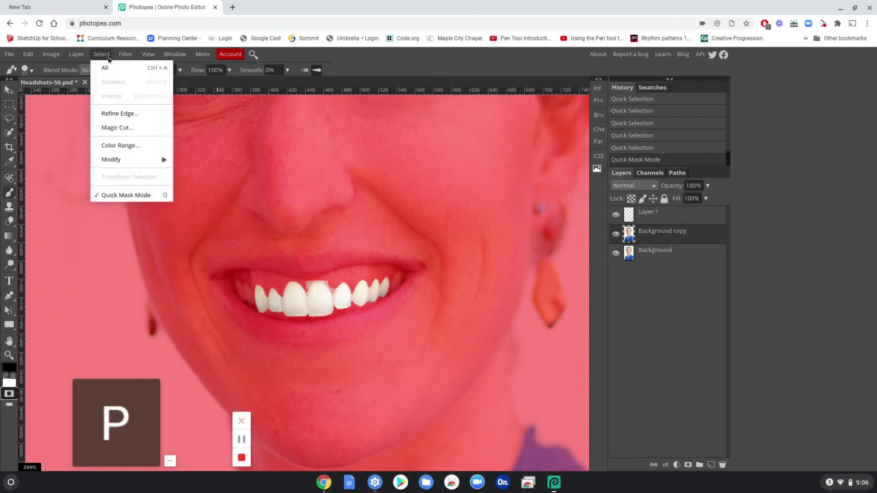
left_click(9, 395)
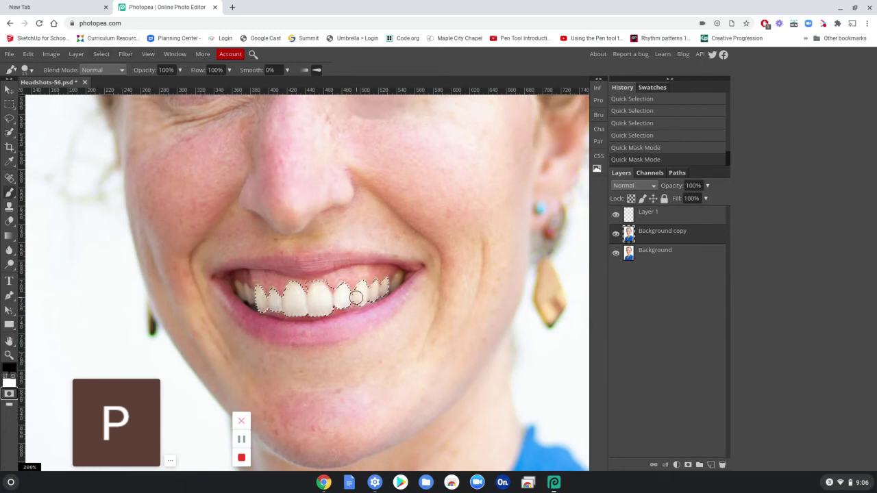
left_click(101, 54)
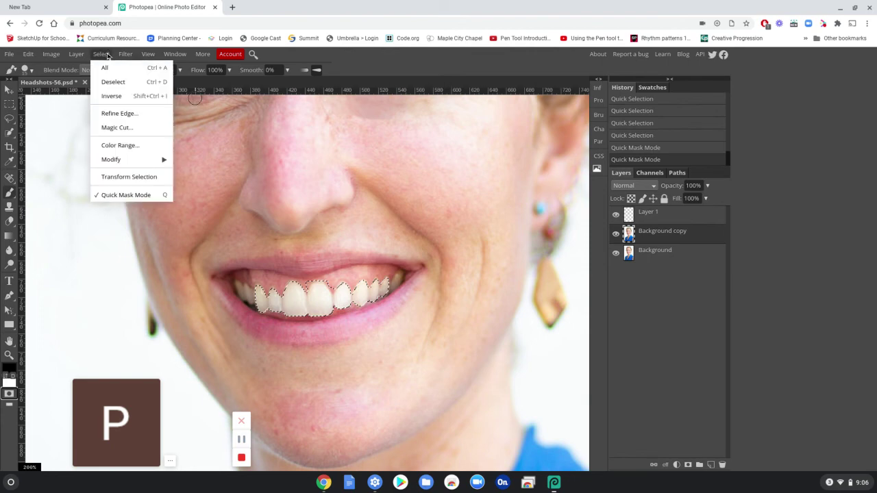
left_click(110, 81)
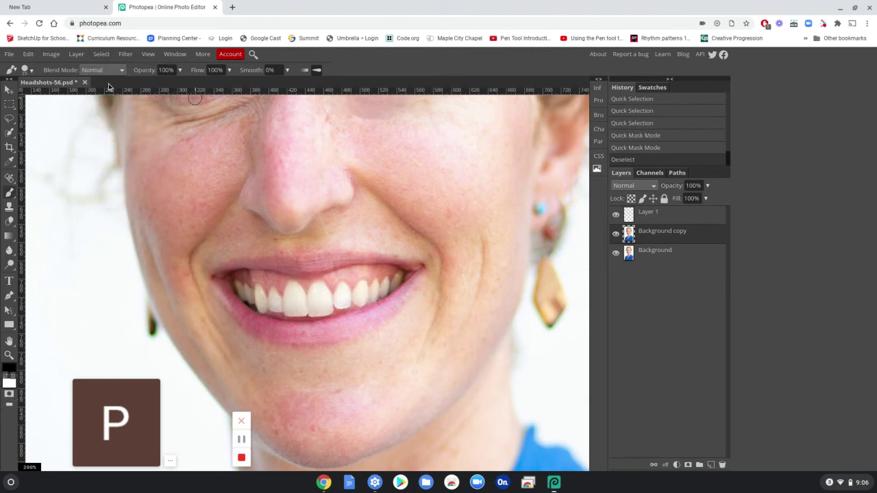
Step: Paint over all the visible teeth in Quick Mask mode with a 15 px brush at 100% hardness
left_click(10, 395)
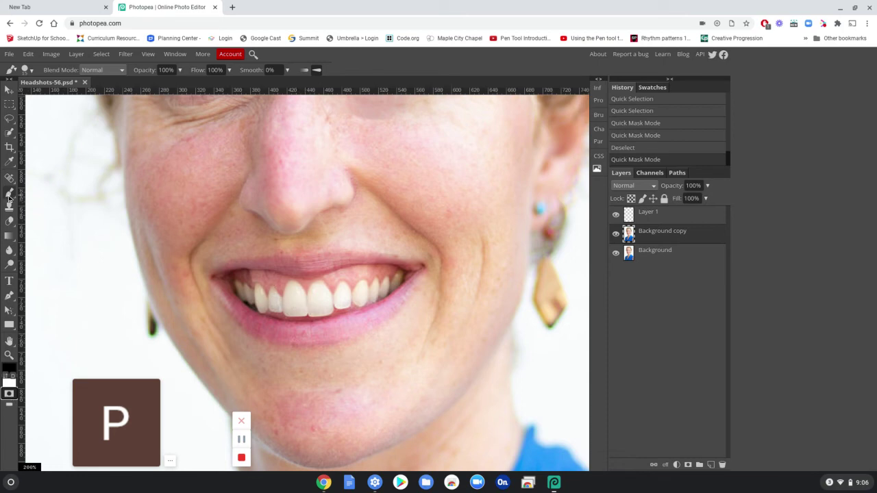
left_click(29, 71)
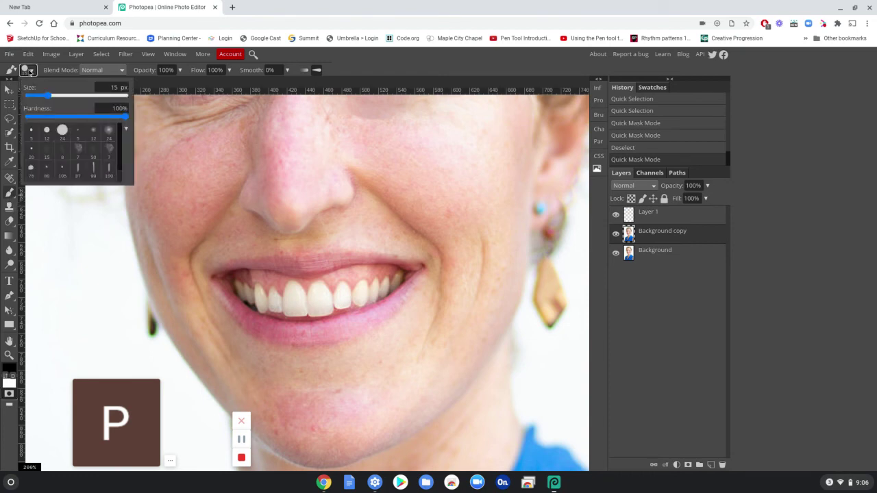
left_click(29, 72)
left_click(29, 71)
left_click(29, 71)
left_click(29, 71)
left_click(297, 305)
mouse_move(297, 305)
left_mouse_down()
mouse_move(294, 290)
mouse_move(290, 312)
mouse_move(308, 309)
mouse_move(296, 286)
mouse_move(300, 296)
mouse_move(293, 288)
mouse_move(283, 306)
mouse_move(271, 296)
mouse_move(277, 301)
left_mouse_up()
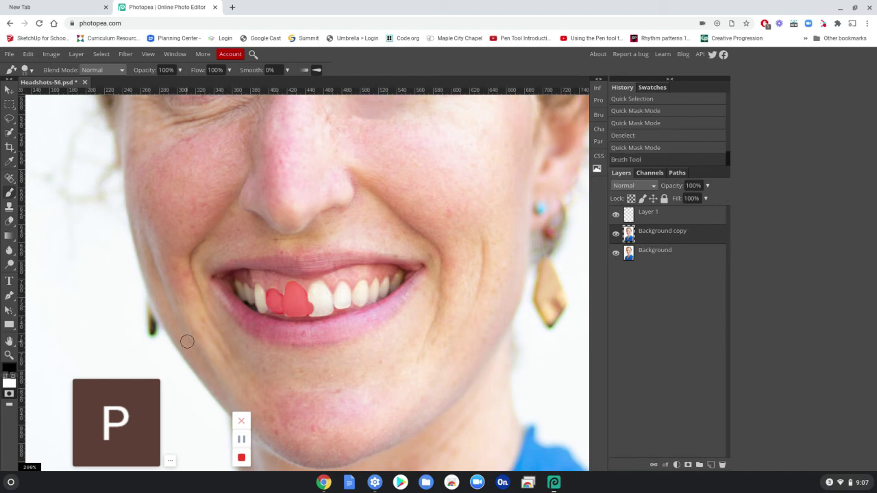
mouse_move(262, 303)
left_mouse_down()
mouse_move(258, 291)
mouse_move(259, 306)
mouse_move(244, 293)
left_mouse_up()
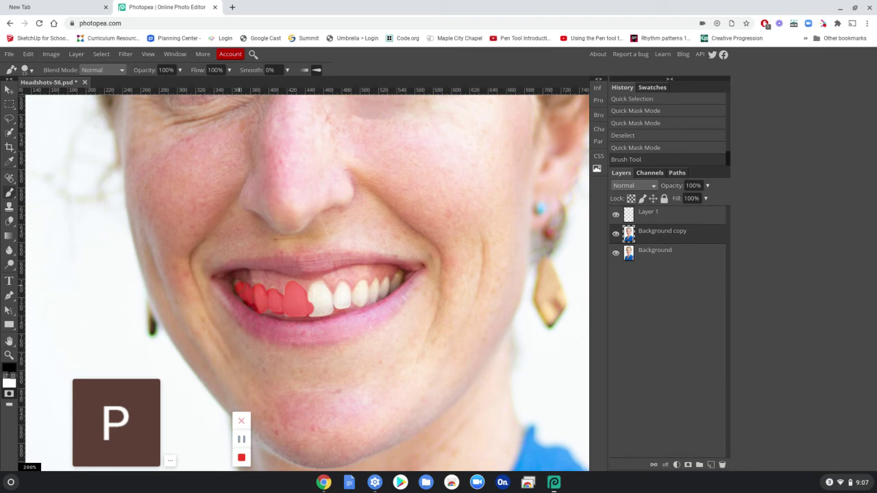
mouse_move(304, 295)
left_mouse_down()
mouse_move(328, 300)
mouse_move(314, 313)
mouse_move(329, 307)
mouse_move(320, 298)
mouse_move(345, 288)
mouse_move(340, 304)
mouse_move(364, 287)
mouse_move(365, 301)
mouse_move(374, 286)
mouse_move(398, 277)
mouse_move(351, 303)
left_mouse_up()
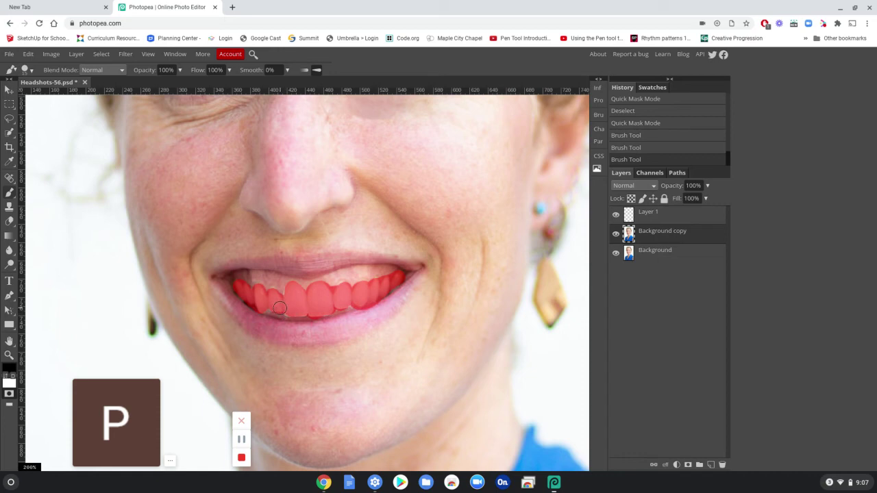
Step: Leave Quick Mask mode to convert the painted teeth mask into a selection
double_click(9, 395)
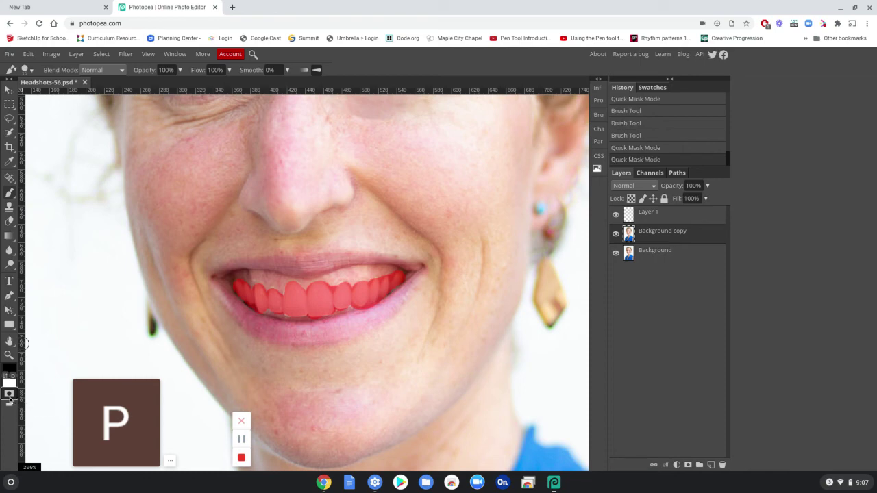
double_click(9, 395)
left_click(9, 395)
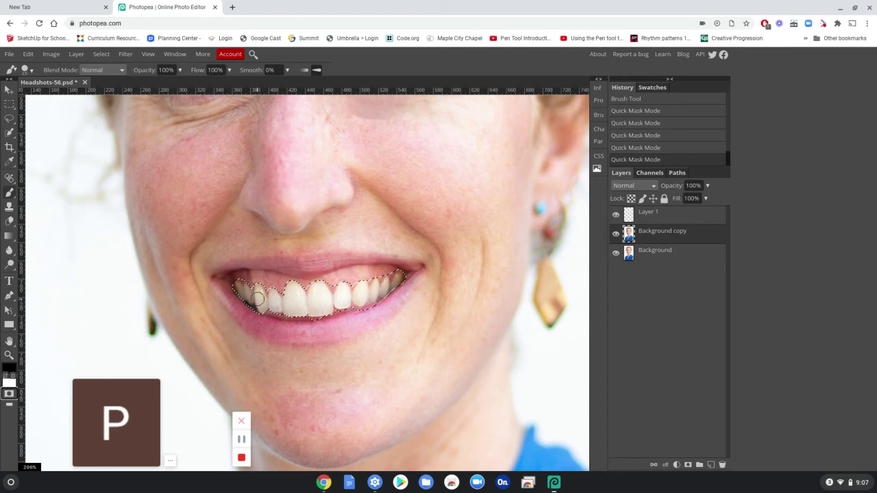
left_click(258, 300, "alt")
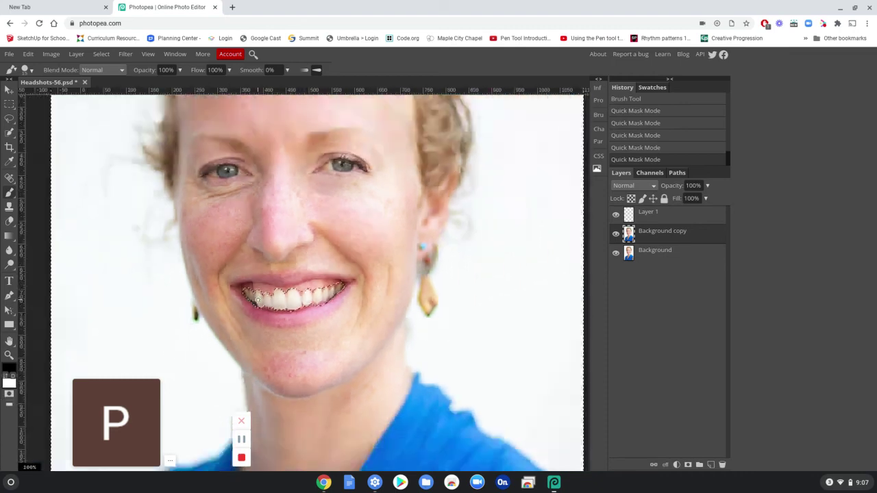
left_click(258, 301, "alt")
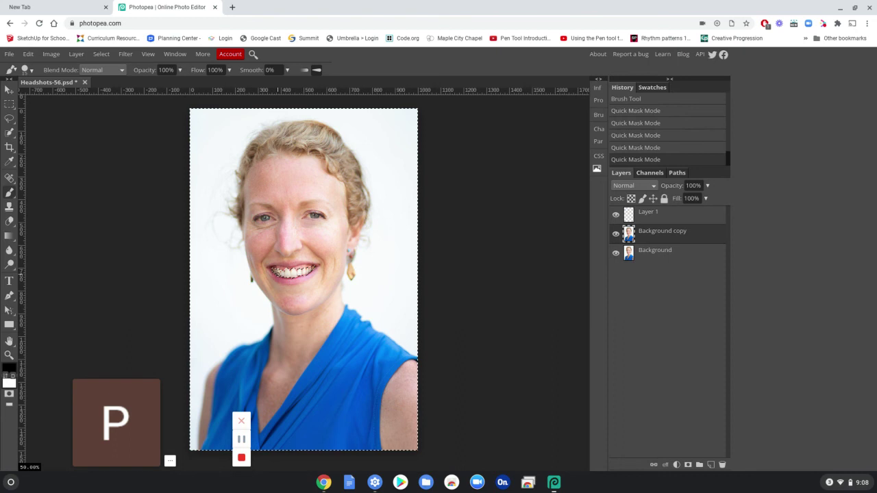
Step: Add only a raster mask from the selection to the Background copy layer and display that mask on the canvas
left_click(688, 465)
left_click(687, 465)
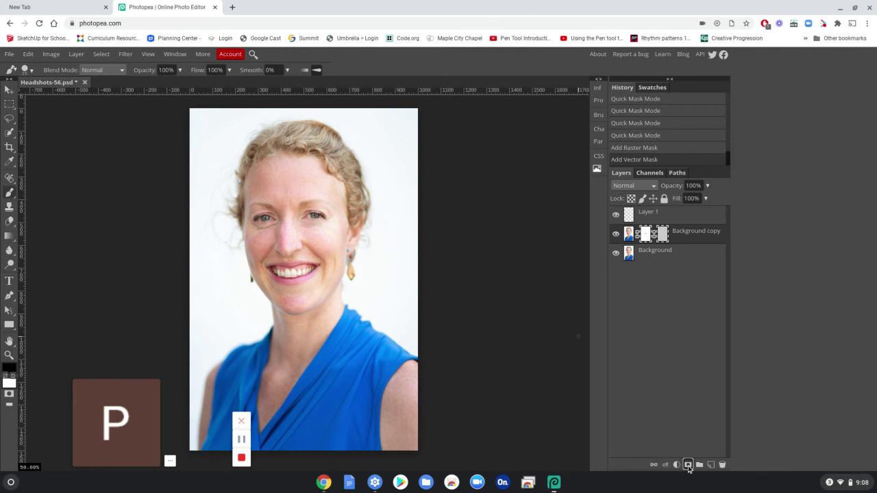
right_click(665, 239)
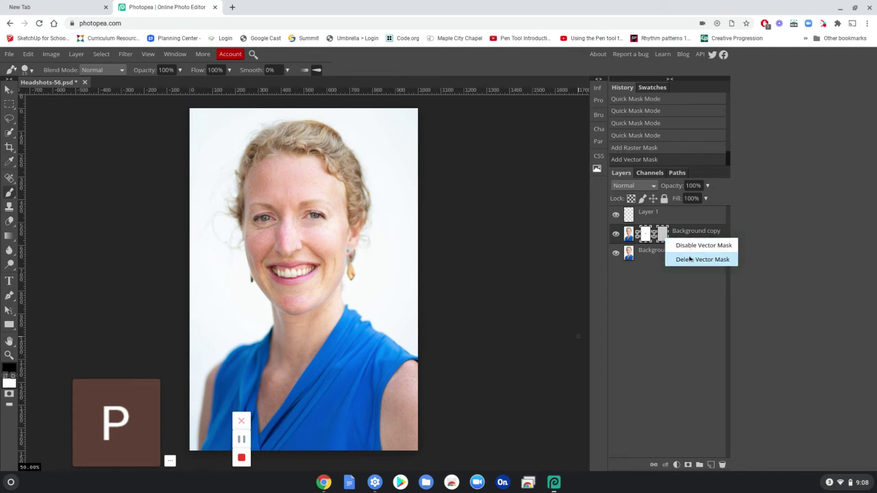
left_click(690, 259)
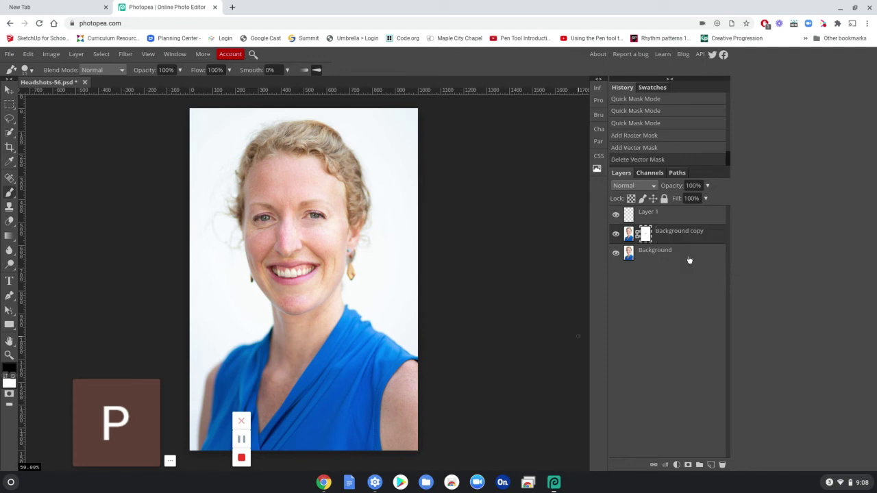
left_click(645, 235, "alt")
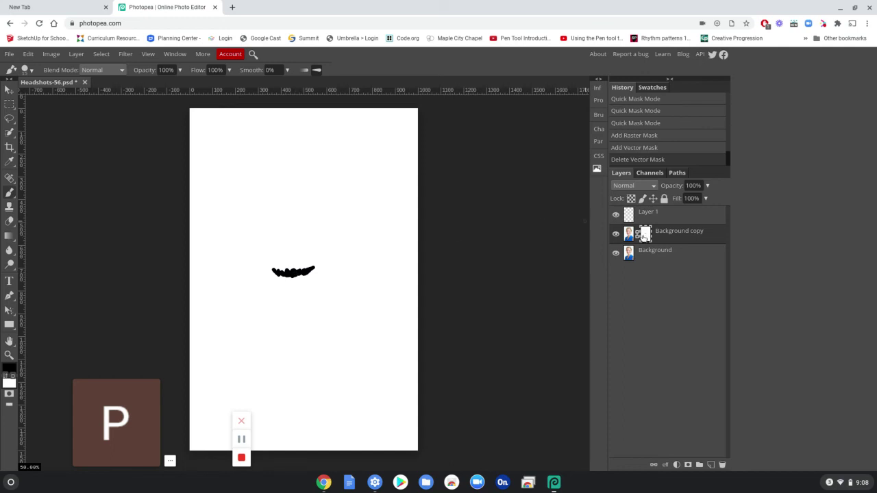
Step: Undo the raster mask on the Background copy layer and invert the restored selection to the teeth
left_click(644, 237, "alt")
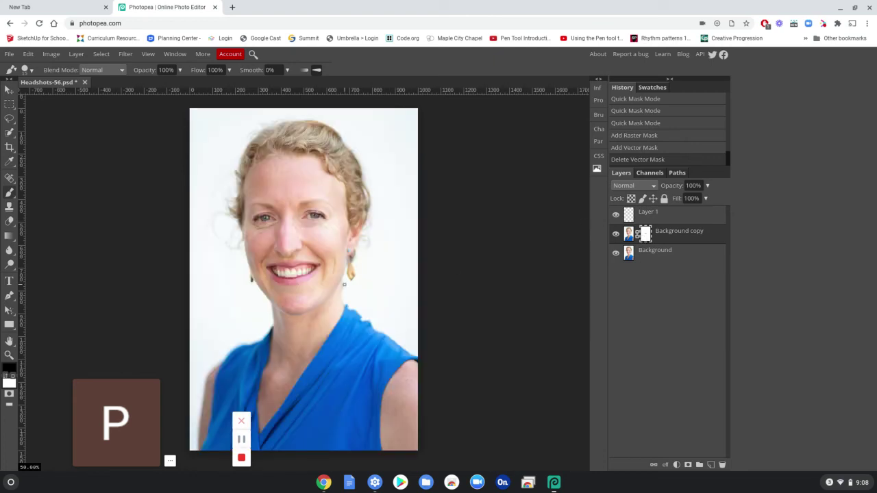
key("ctrl+z")
key("ctrl+z")
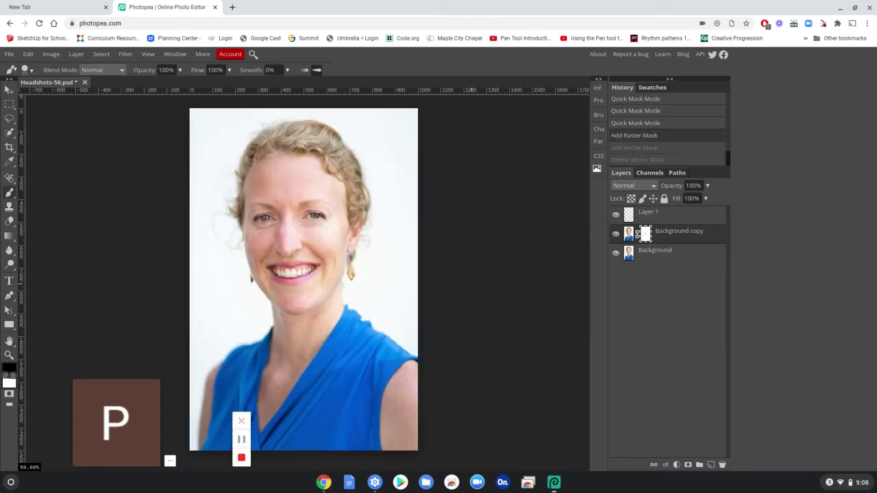
key("ctrl+z")
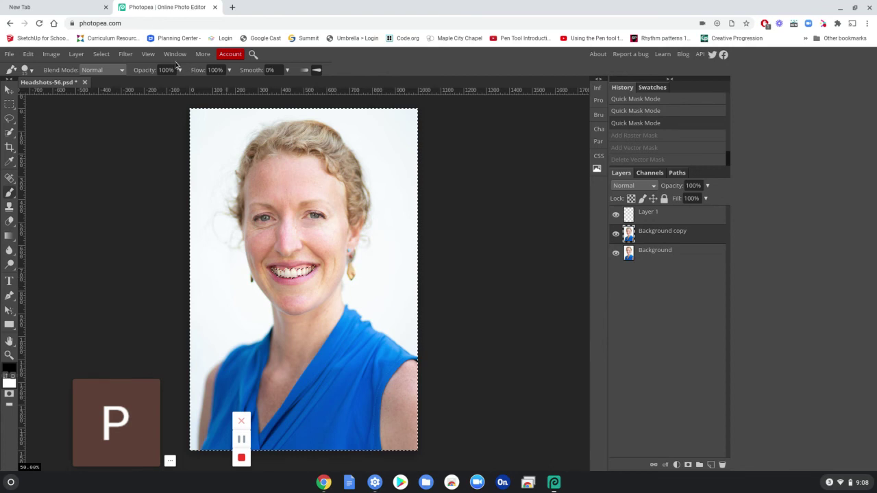
left_click(107, 55)
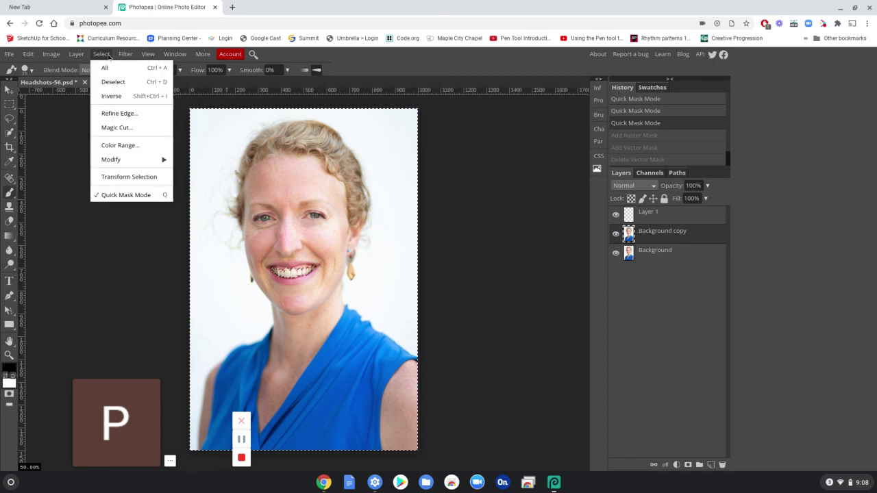
left_click(124, 98)
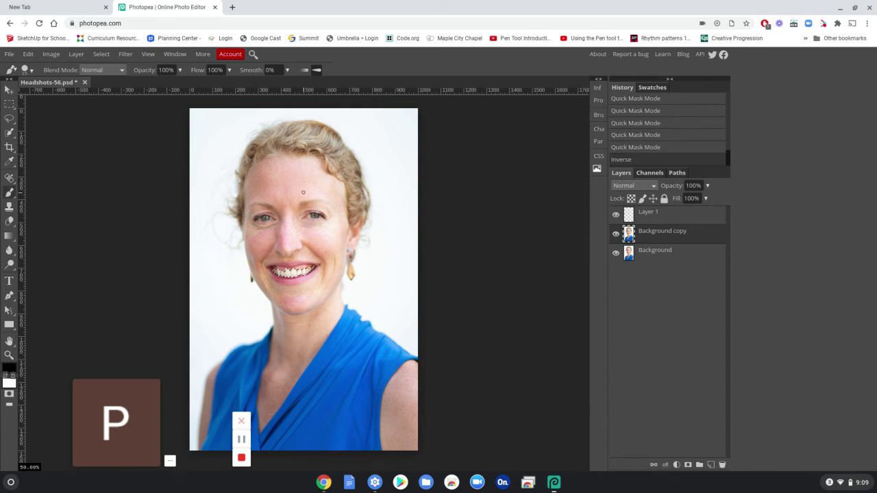
Step: Add a Hue/Saturation adjustment layer for the selected teeth above the Background copy layer and set its Lightness to 21
left_click(76, 54)
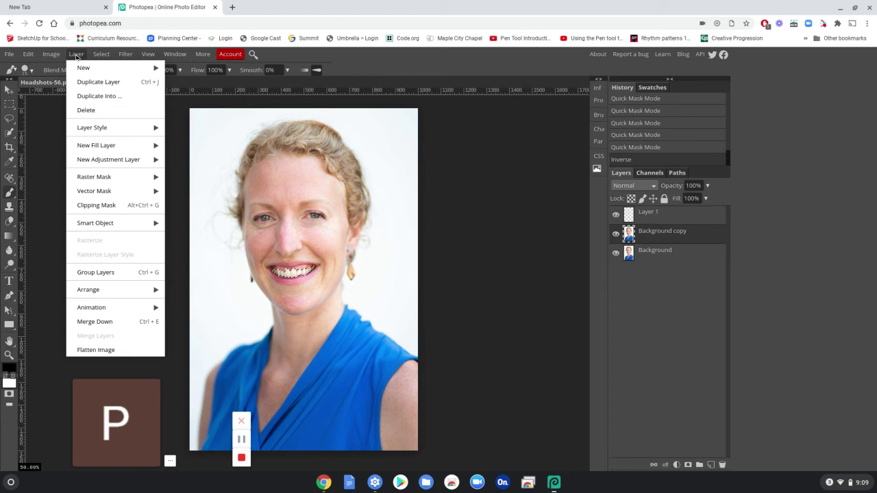
mouse_move(154, 159)
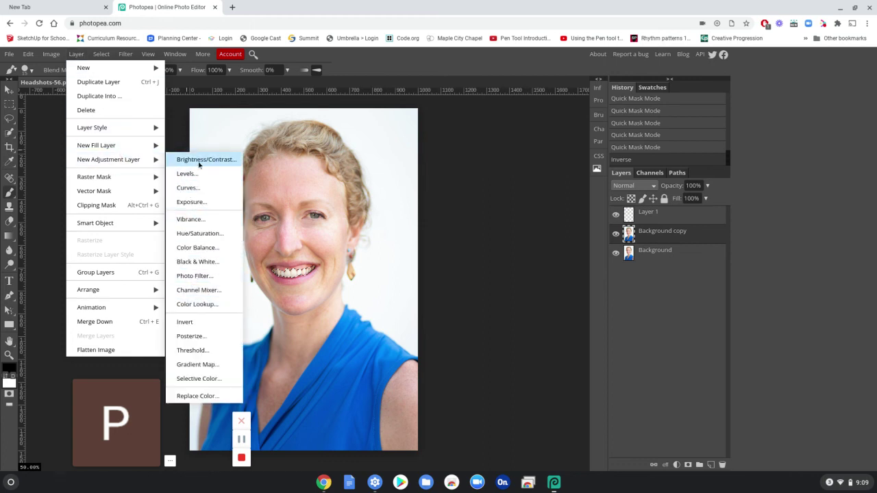
left_click(669, 386)
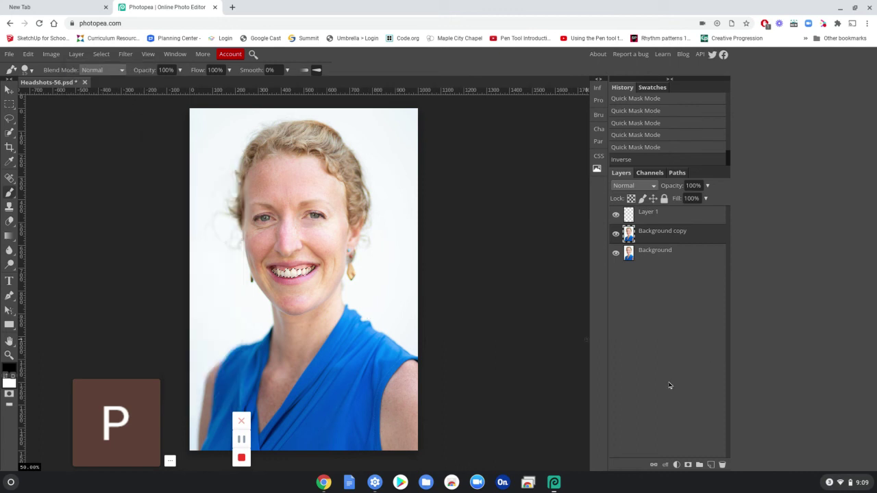
left_click(677, 465)
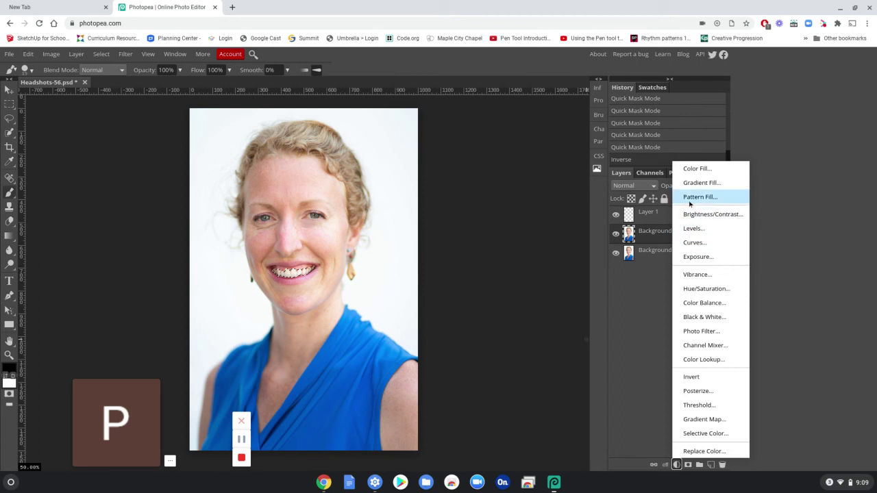
left_click(706, 289)
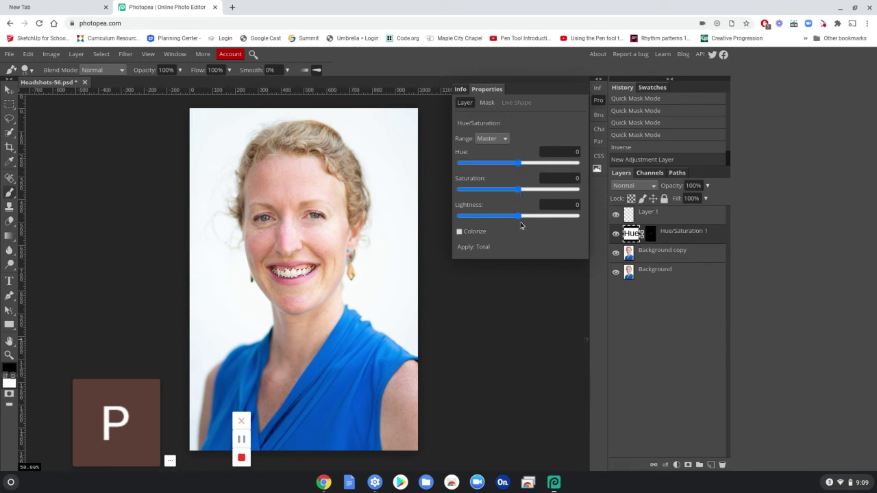
mouse_move(519, 216)
left_mouse_down()
mouse_move(463, 216)
mouse_move(542, 218)
mouse_move(492, 217)
mouse_move(541, 217)
mouse_move(509, 217)
mouse_move(533, 217)
left_mouse_up()
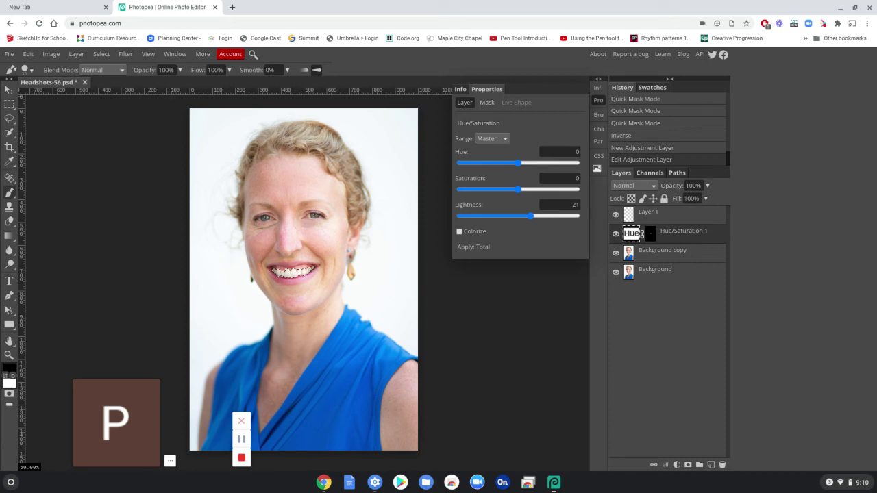
Step: Clear the teeth selection and reduce the Hue/Saturation layer's master Lightness to 2
left_click(100, 54)
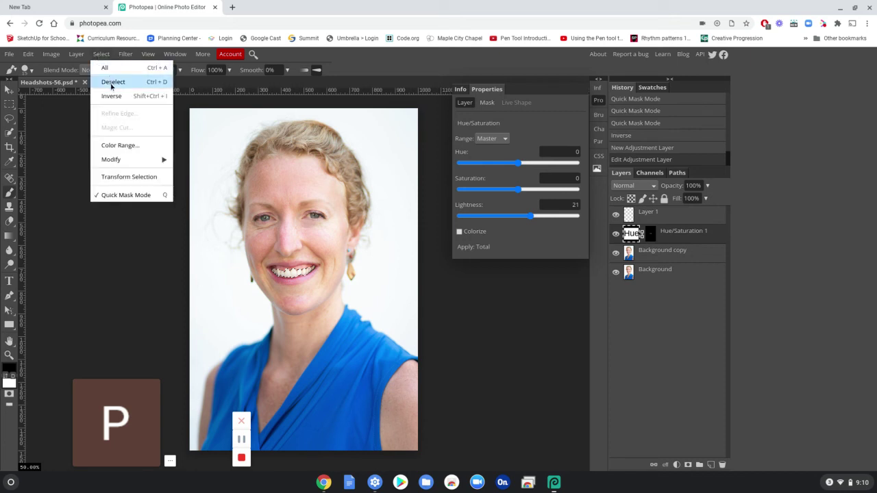
left_click(111, 84)
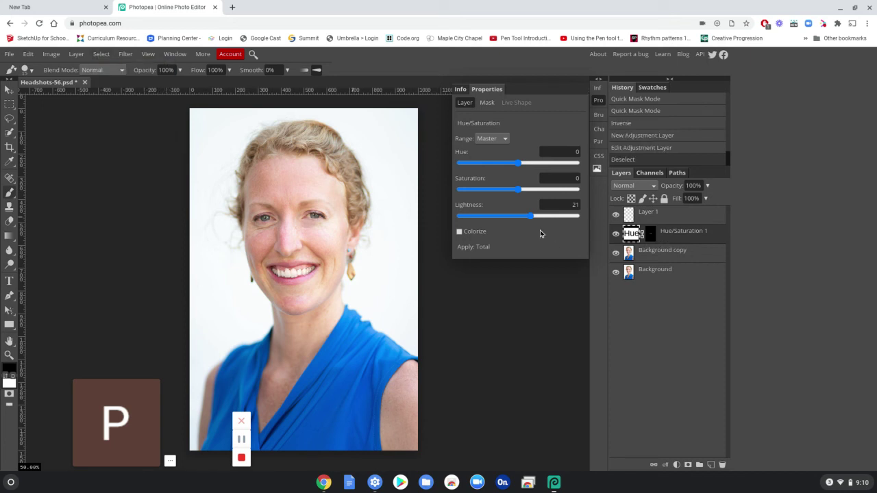
left_click_drag(531, 216, 520, 219)
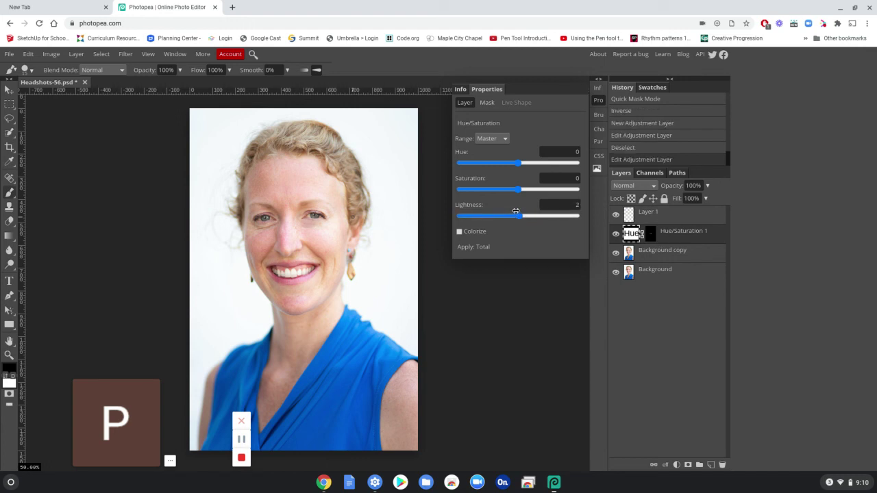
Step: Set the Saturation of the Yellow range to -100 in the teeth's Hue/Saturation adjustment
left_click(493, 139)
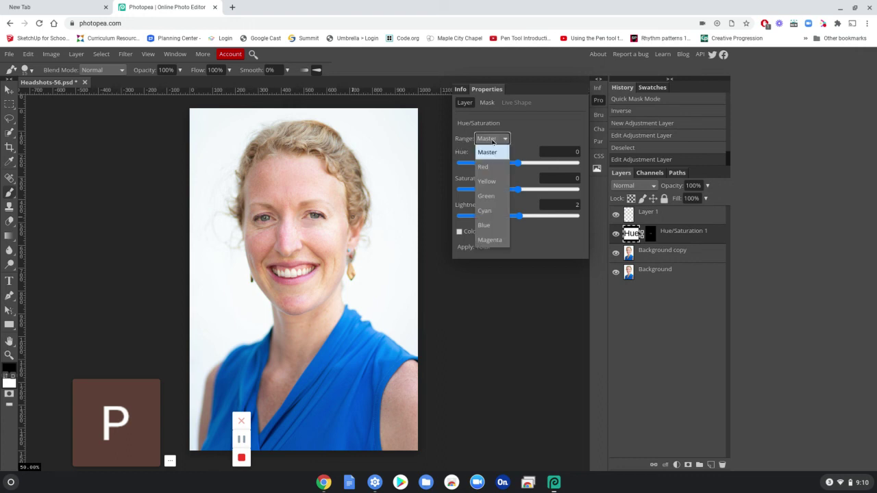
left_click(487, 181)
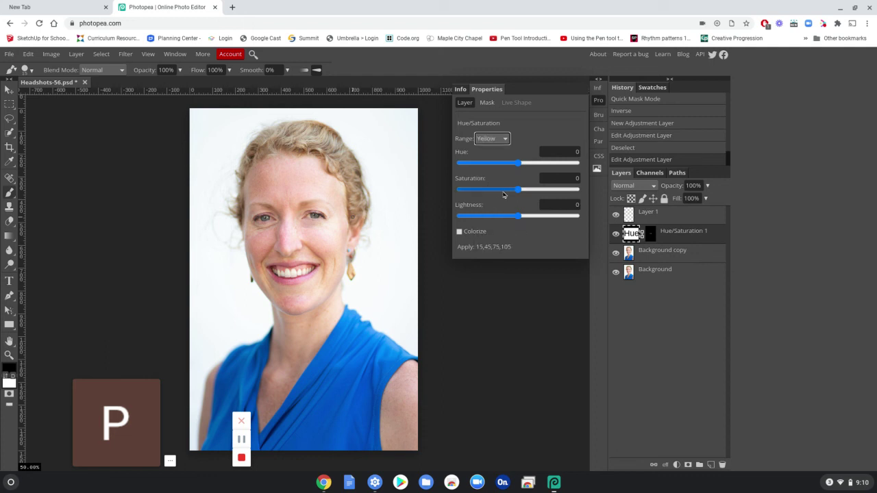
left_click_drag(518, 193, 595, 192)
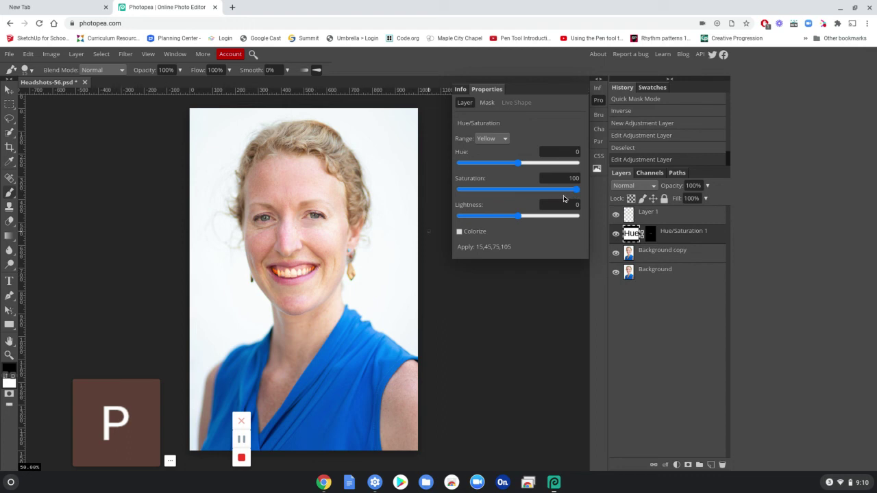
left_click_drag(578, 189, 456, 198)
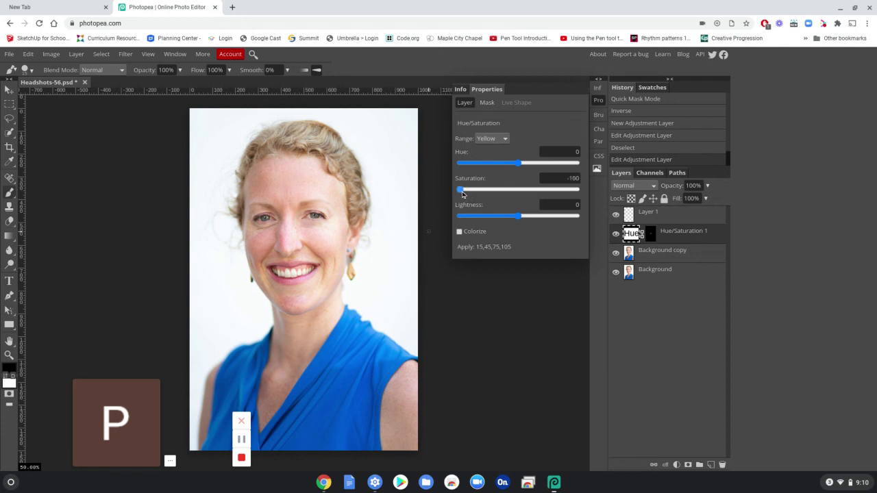
left_click_drag(464, 195, 455, 196)
Step: Return the teeth's Hue/Saturation adjustment to the Master range and set Lightness to 21
left_click(501, 140)
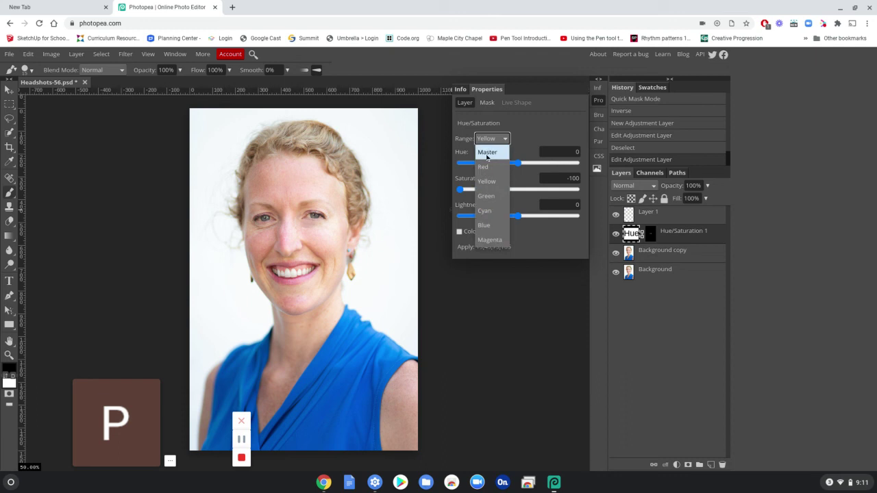
left_click(488, 152)
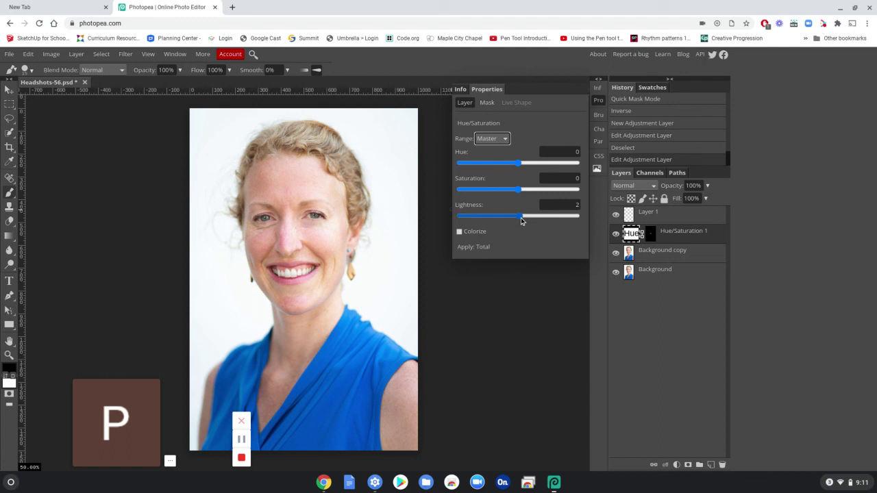
mouse_move(522, 220)
left_mouse_down()
mouse_move(603, 216)
mouse_move(522, 220)
mouse_move(531, 219)
left_mouse_up()
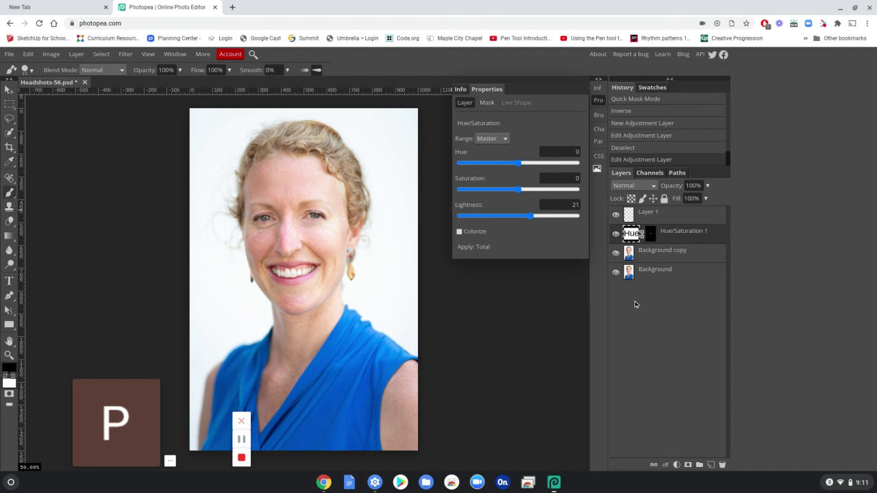
Step: Compare the teeth before and after by toggling the Hue/Saturation layer's visibility, and close its properties
left_click(615, 235)
left_click(615, 234)
left_click(615, 235)
left_click(615, 234)
left_click(615, 234)
left_click(616, 234)
left_click(616, 235)
left_click(615, 234)
left_click(615, 234)
left_click(615, 234)
left_click(615, 234)
left_click(617, 235)
left_click(617, 234)
left_click(617, 235)
left_click(598, 100)
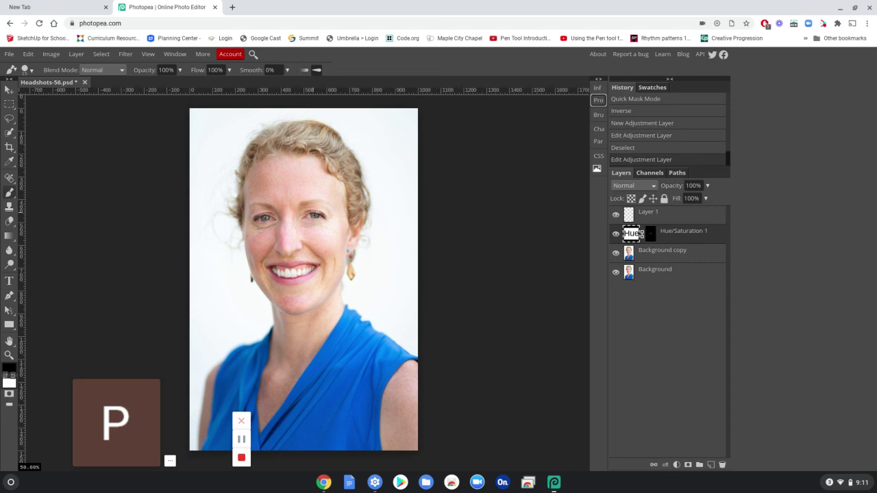
Step: Make the Background copy layer active and set the Lasso tool to unite selections around the eye whites
scroll(313, 213, "up", 5)
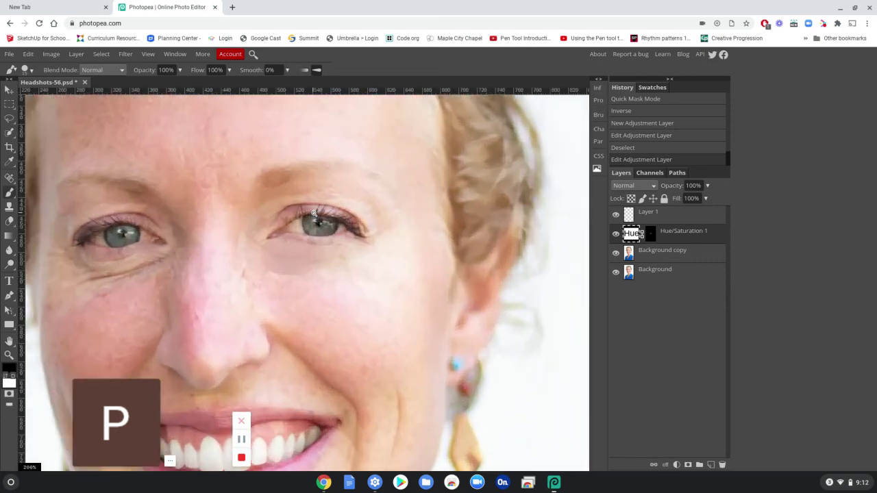
left_click(296, 220)
left_click(660, 254)
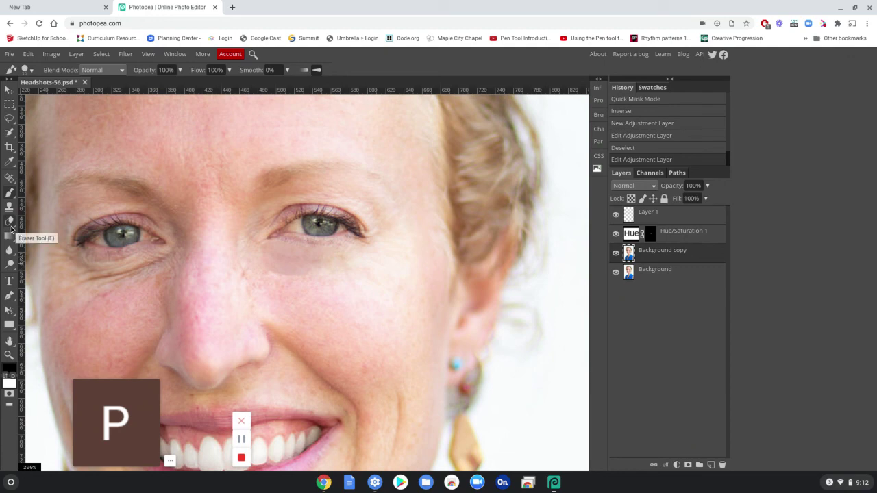
left_click(10, 121)
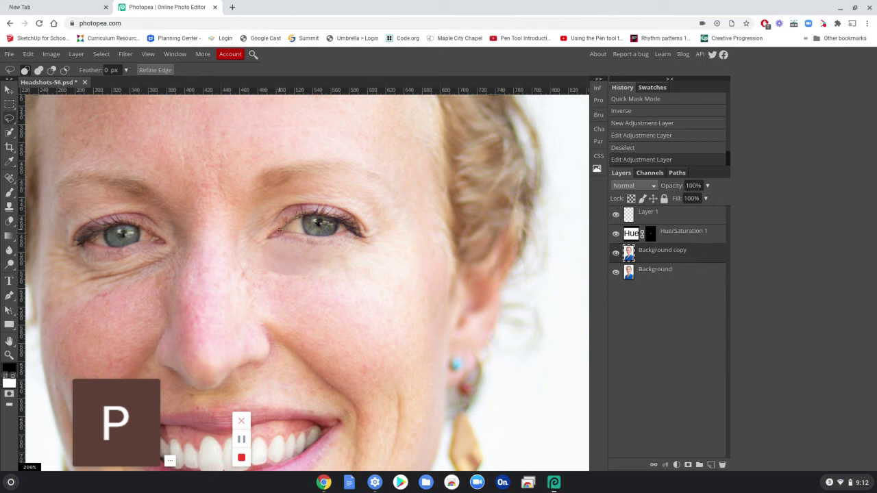
mouse_move(280, 230)
left_mouse_down()
mouse_move(300, 235)
mouse_move(294, 218)
left_mouse_up()
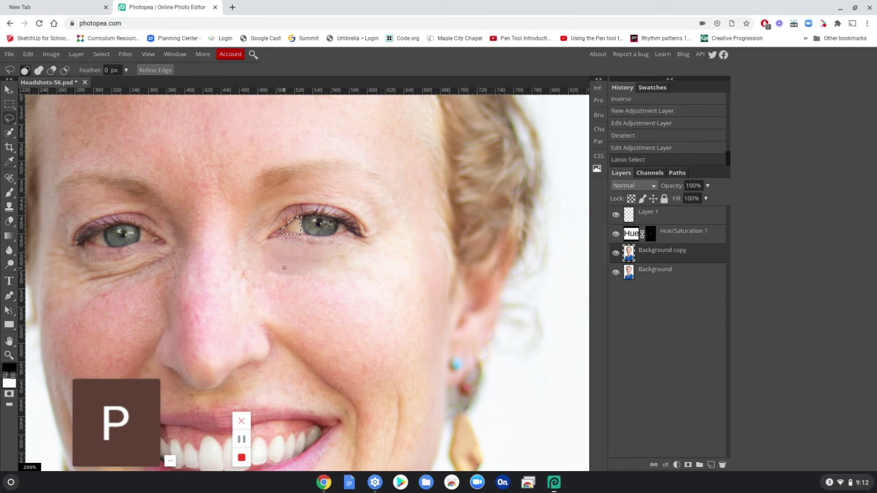
left_click(341, 226)
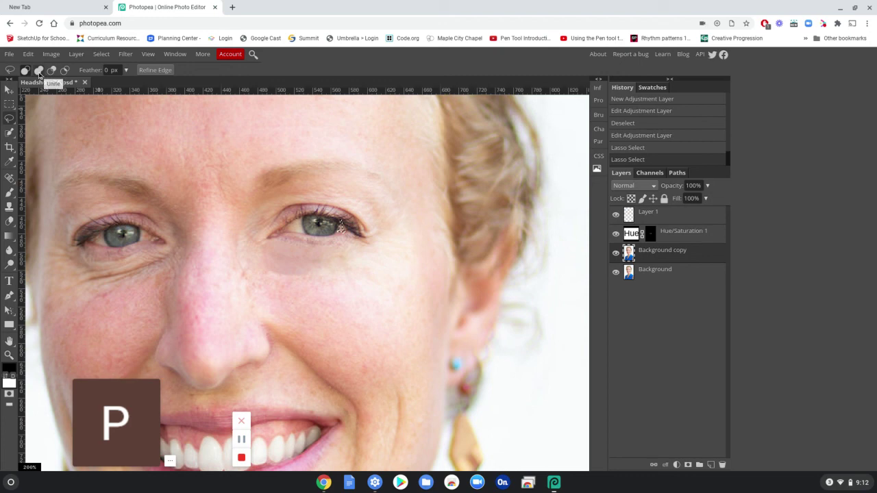
left_click(39, 71)
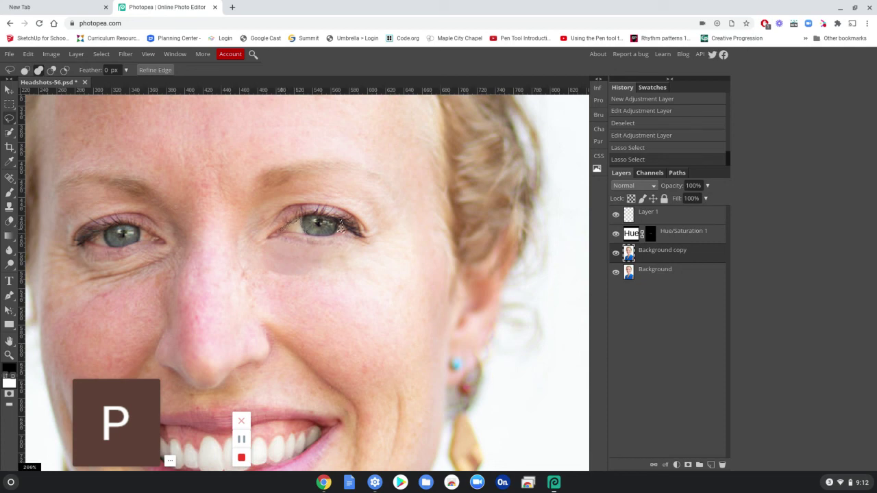
left_click_drag(340, 227, 332, 223)
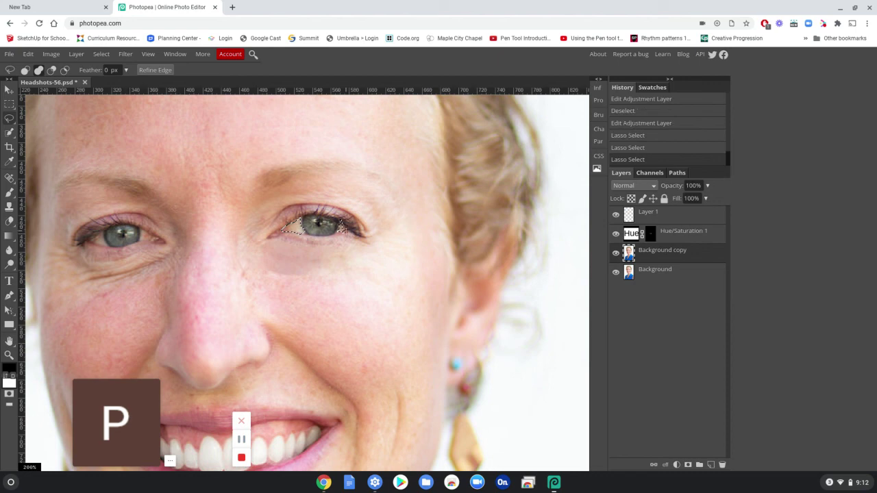
left_click_drag(340, 230, 338, 231)
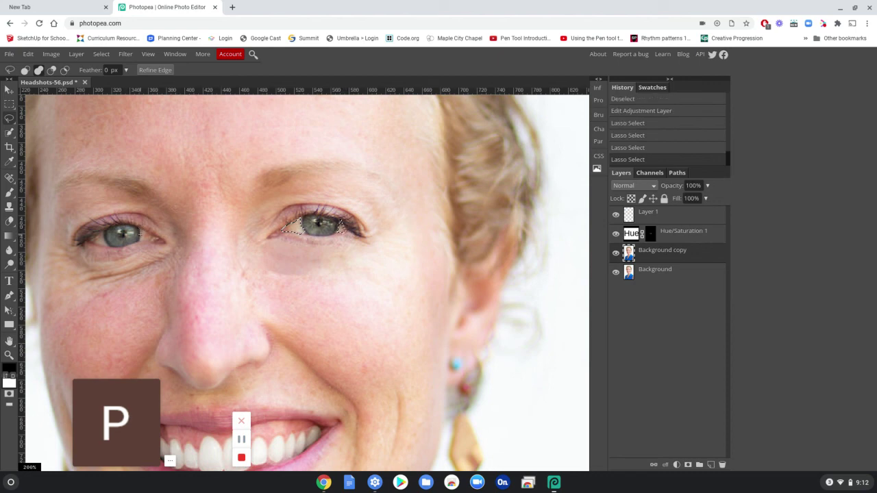
left_click_drag(142, 227, 142, 229)
left_click(76, 230)
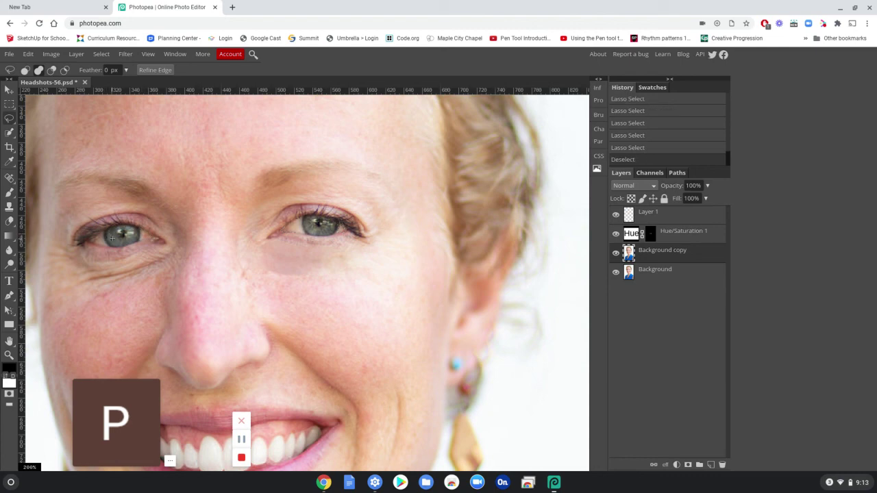
Step: Outline the whites on both sides of each iris with the Lasso tool as one combined selection
mouse_move(103, 226)
left_mouse_down()
mouse_move(111, 247)
mouse_move(92, 239)
mouse_move(103, 226)
left_mouse_up()
left_click_drag(144, 228, 145, 231)
mouse_move(302, 217)
left_mouse_down()
mouse_move(303, 234)
mouse_move(287, 235)
mouse_move(299, 216)
left_mouse_up()
left_click_drag(345, 229, 348, 227)
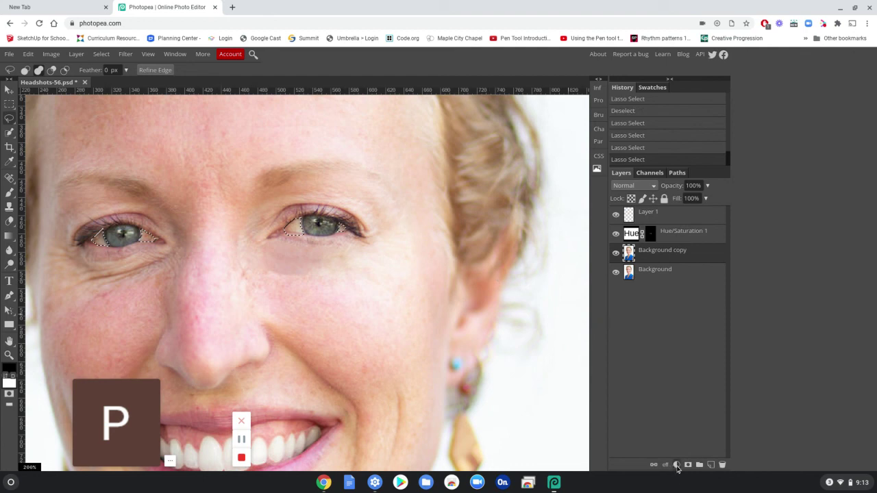
Step: Add a Hue/Saturation adjustment layer for the selected eye whites and set its Saturation to -100
left_click(677, 465)
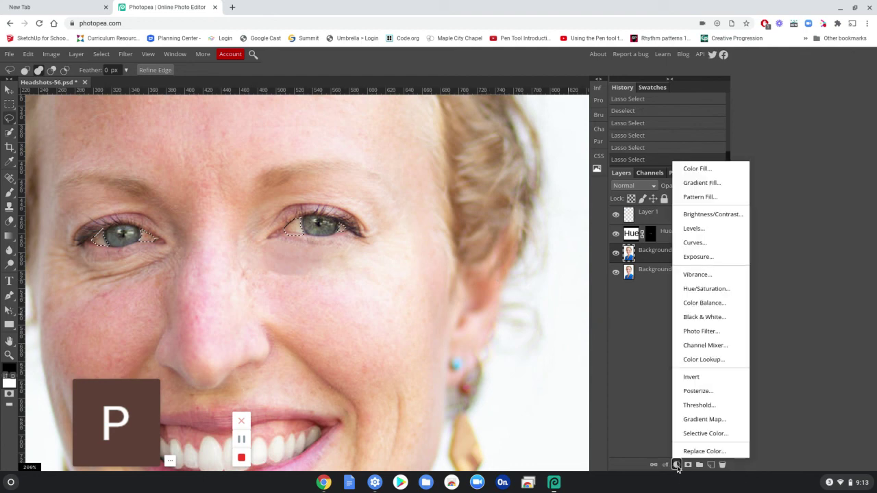
left_click(690, 291)
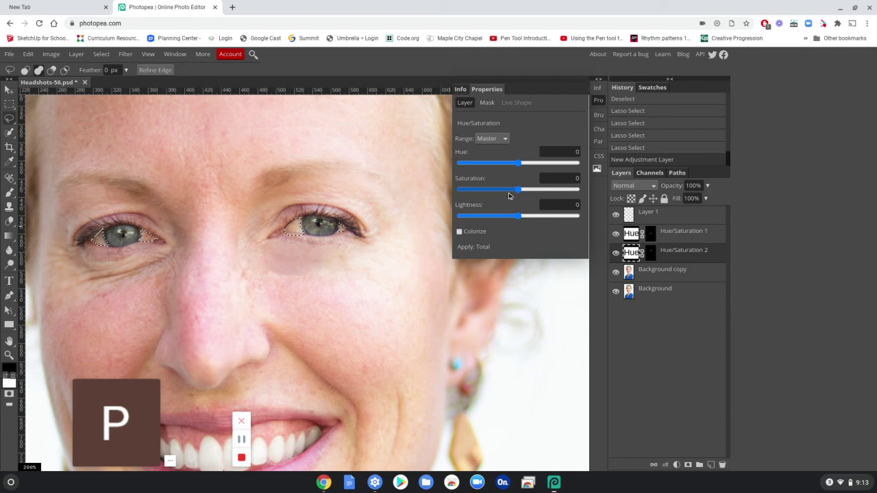
left_click_drag(516, 190, 436, 192)
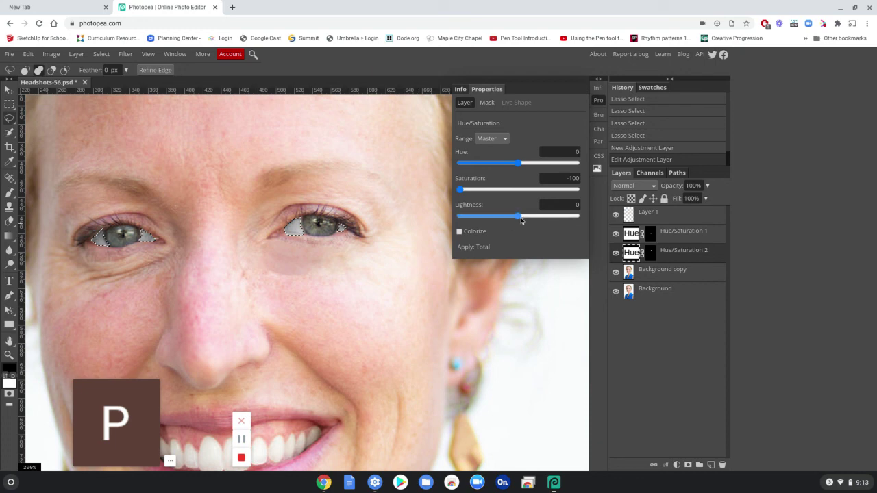
Step: Set the Lightness of the eye whites' Hue/Saturation layer to 12 and clear the selection
mouse_move(520, 219)
left_mouse_down()
mouse_move(584, 219)
mouse_move(513, 220)
mouse_move(526, 216)
left_mouse_up()
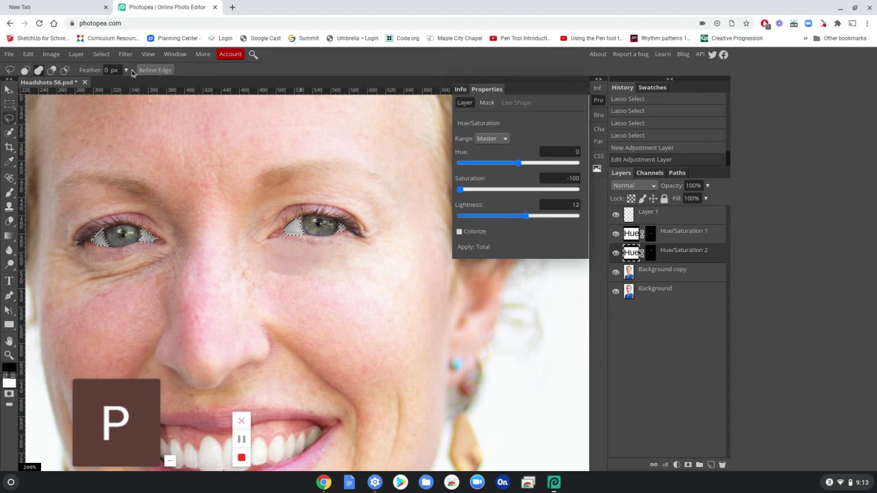
left_click(101, 54)
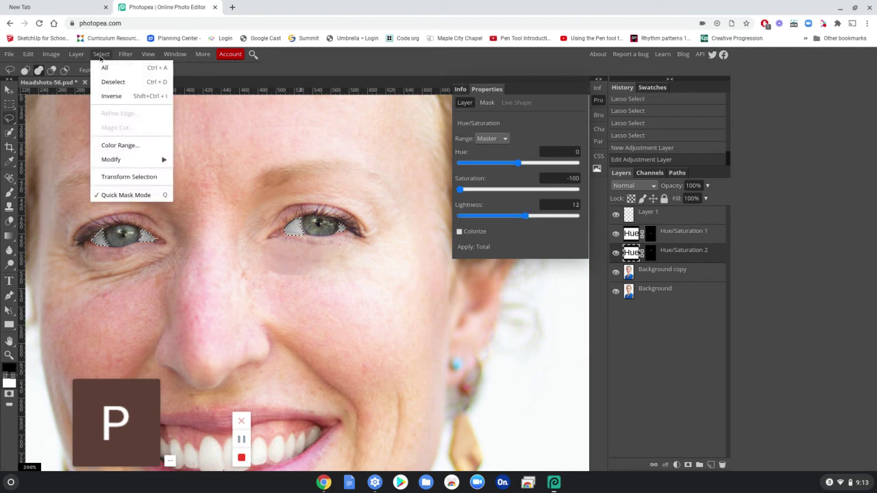
left_click(109, 82)
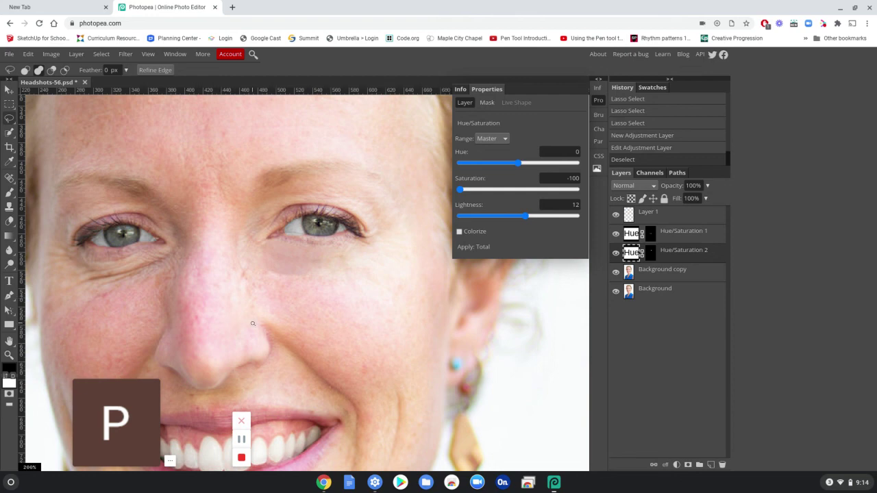
Step: Raise the Lightness of the eye whites' Hue/Saturation layer to 17 while judging the whole portrait
scroll(253, 323, "down", 3)
scroll(253, 324, "down", 1)
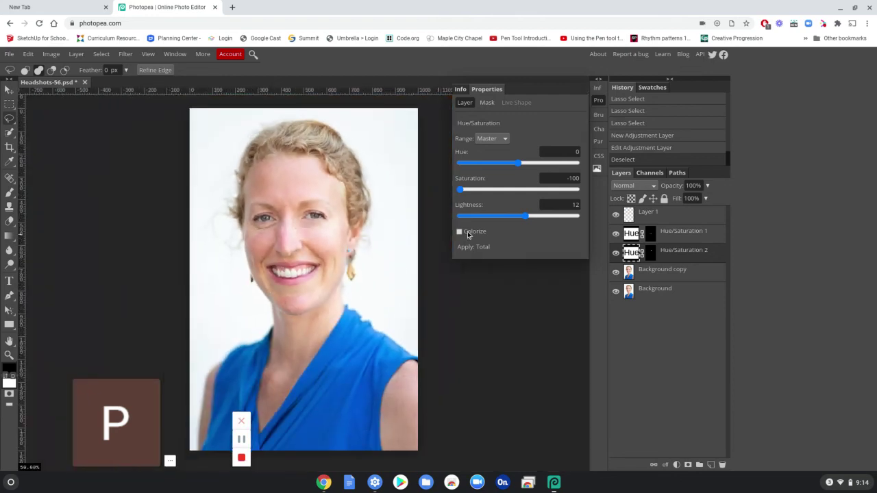
mouse_move(527, 222)
left_mouse_down()
mouse_move(543, 219)
mouse_move(530, 218)
left_mouse_up()
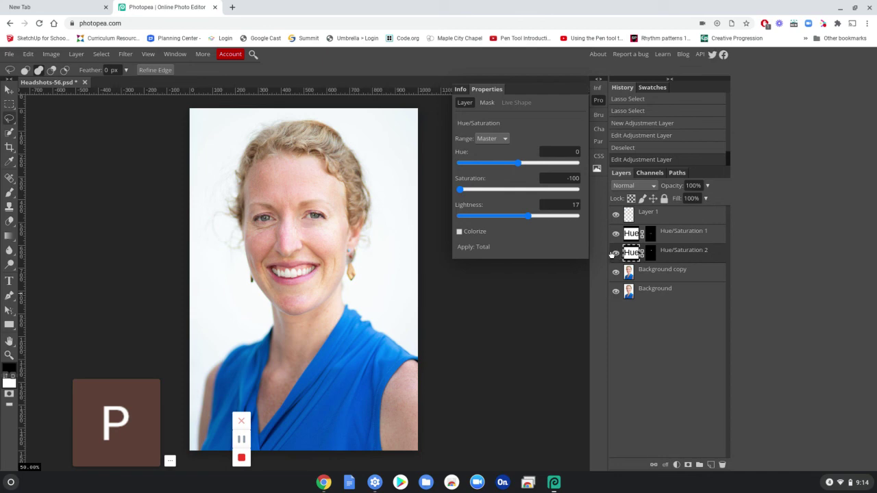
left_click(672, 236)
left_click(674, 251)
left_click(598, 104)
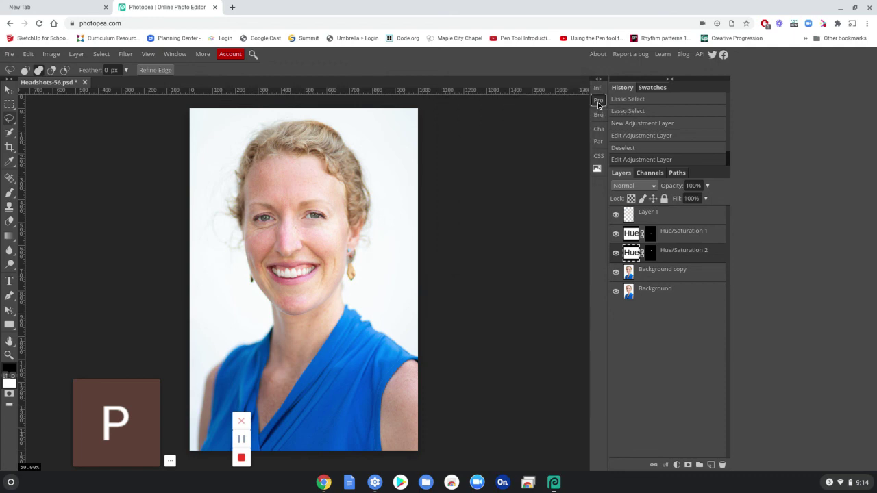
left_click(598, 103)
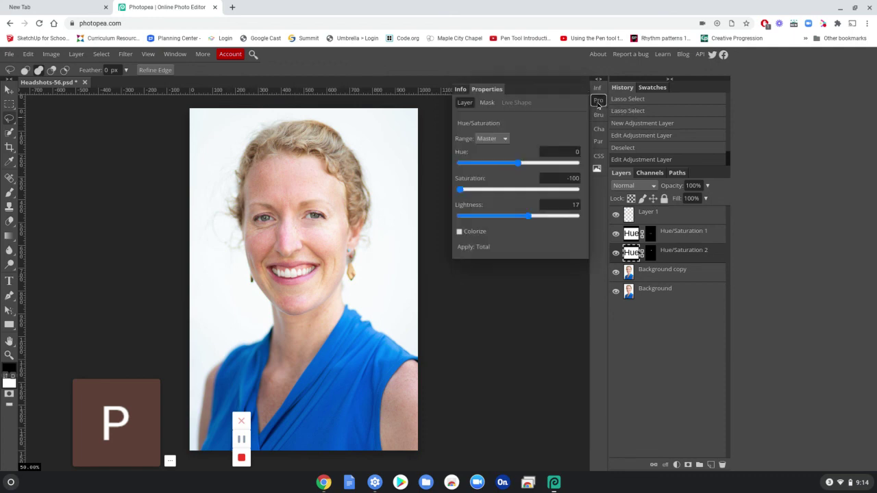
left_click(598, 102)
left_click(600, 104)
left_click(600, 104)
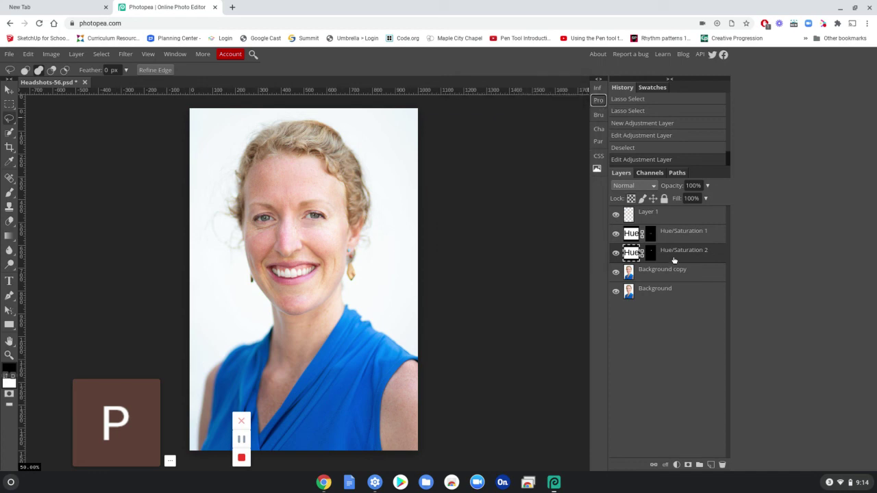
Step: Slightly increase the Lightness of the teeth's Hue/Saturation 1 layer, then make Hue/Saturation 2 active and close its properties
left_click(672, 233)
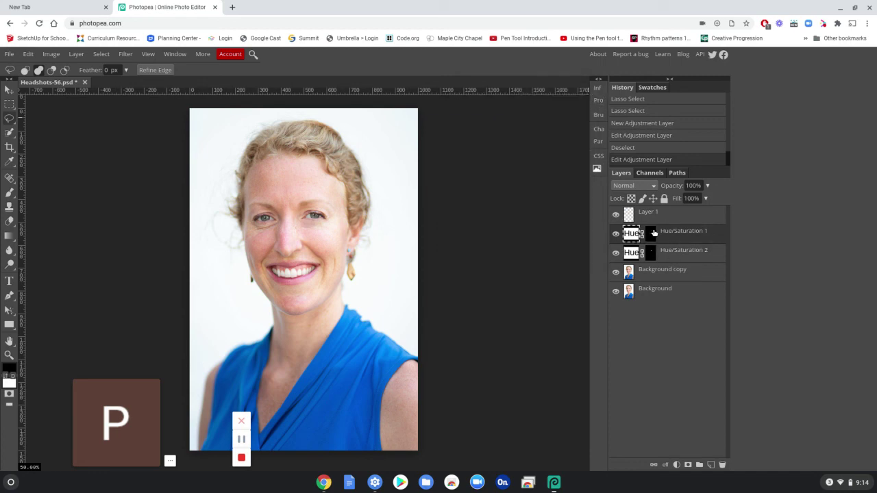
left_click(598, 104)
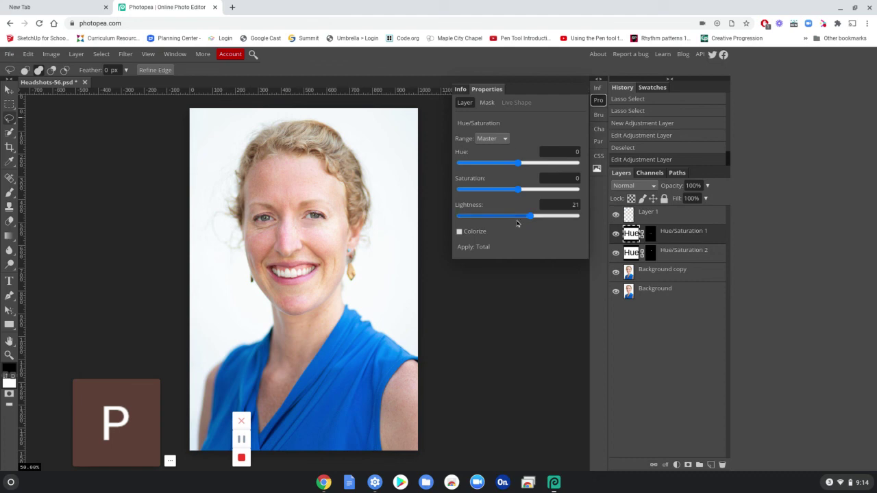
mouse_move(532, 218)
left_mouse_down()
mouse_move(556, 218)
mouse_move(534, 221)
left_mouse_up()
left_click(678, 255)
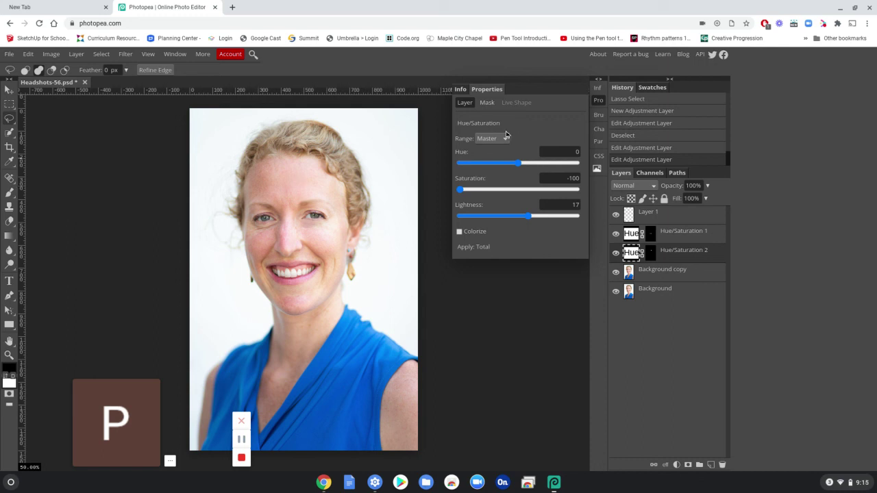
left_click(599, 101)
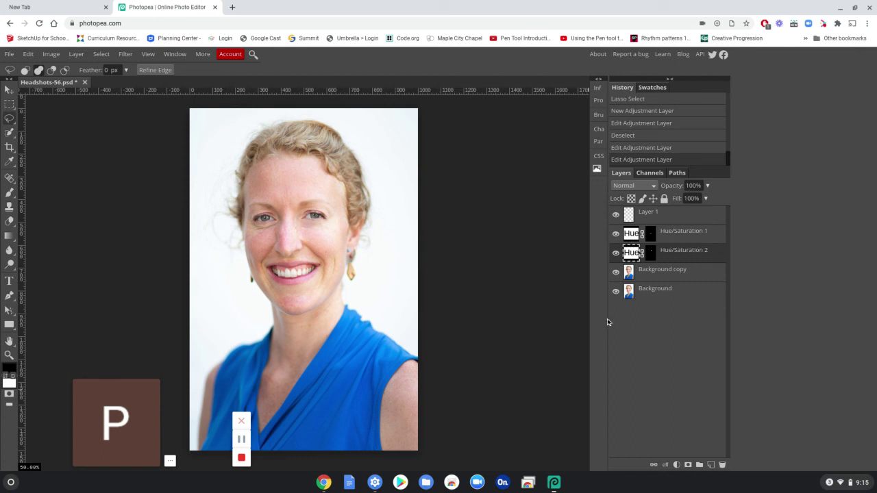
left_click(10, 54)
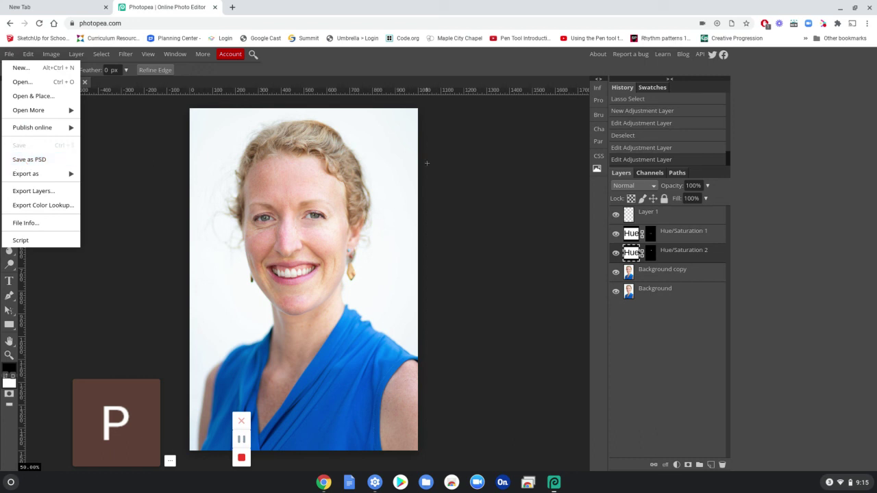
left_click(673, 357)
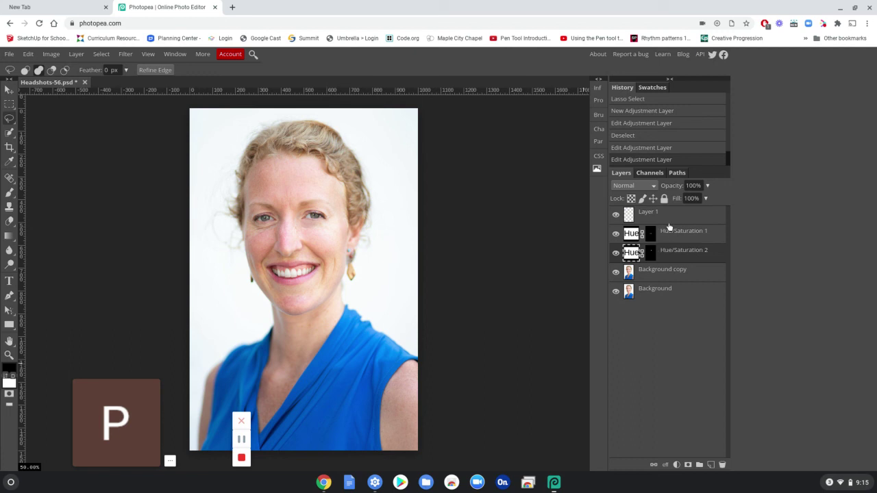